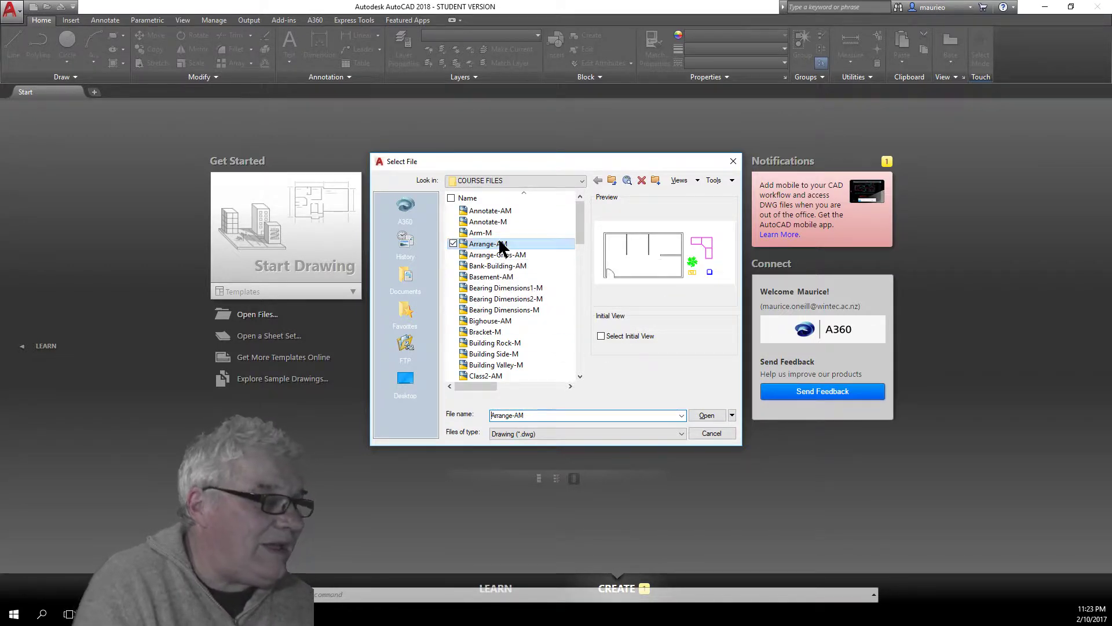
# Step: Open the Arrange-AM drawing from the course files and show the whole floor plan with the loose furniture
pyautogui.click(707, 415)
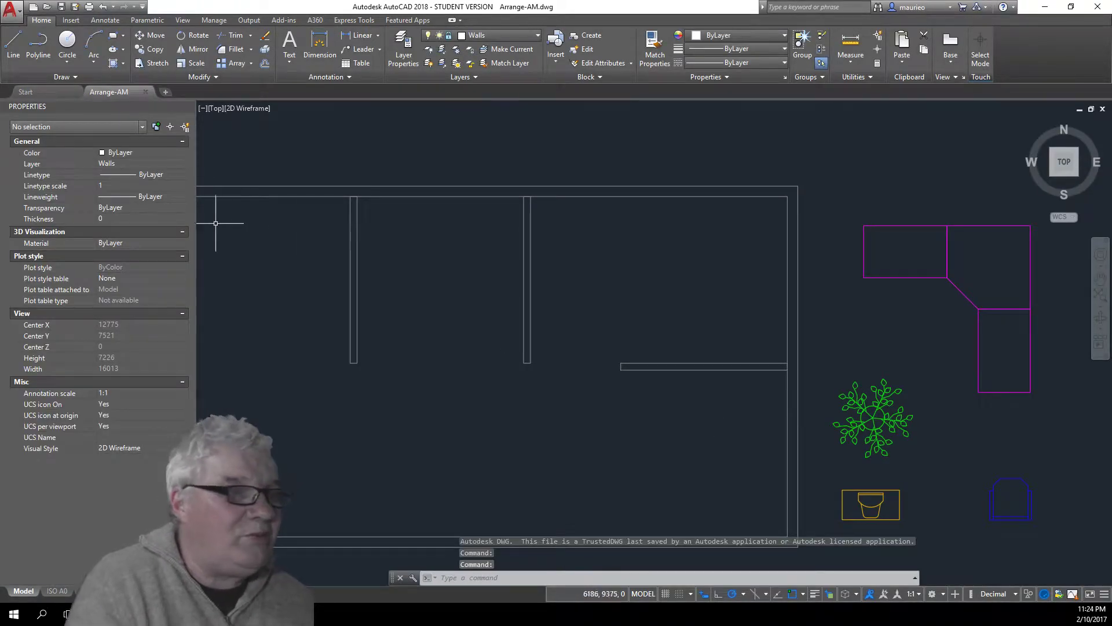
pyautogui.scroll(-2, 580, 294)
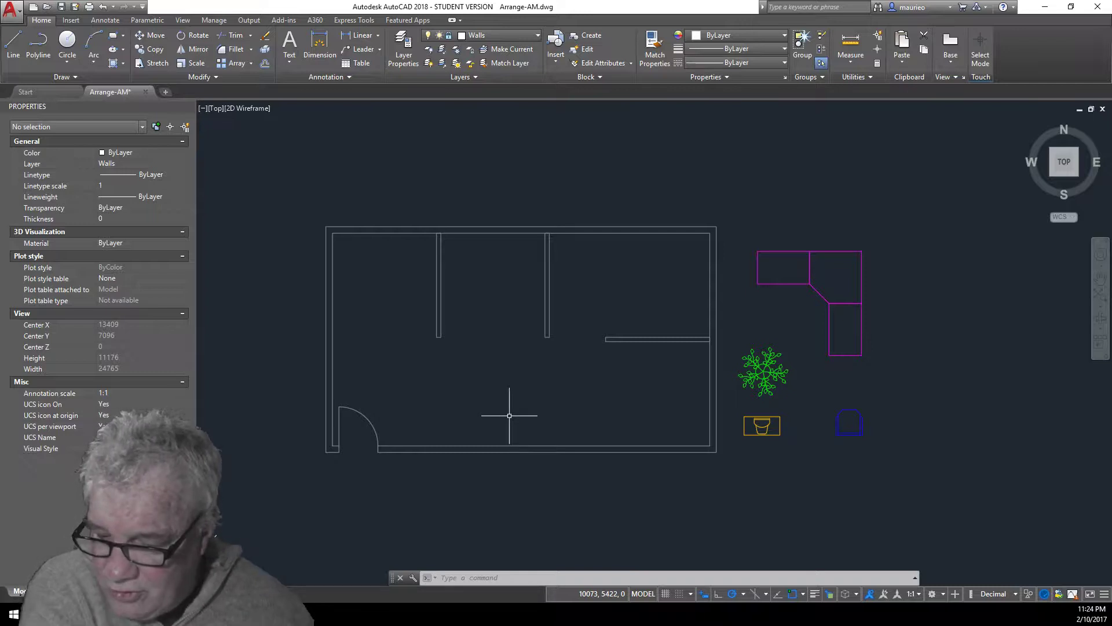
# Step: Turn off polar tracking and review which running object snap modes are enabled
pyautogui.click(743, 594)
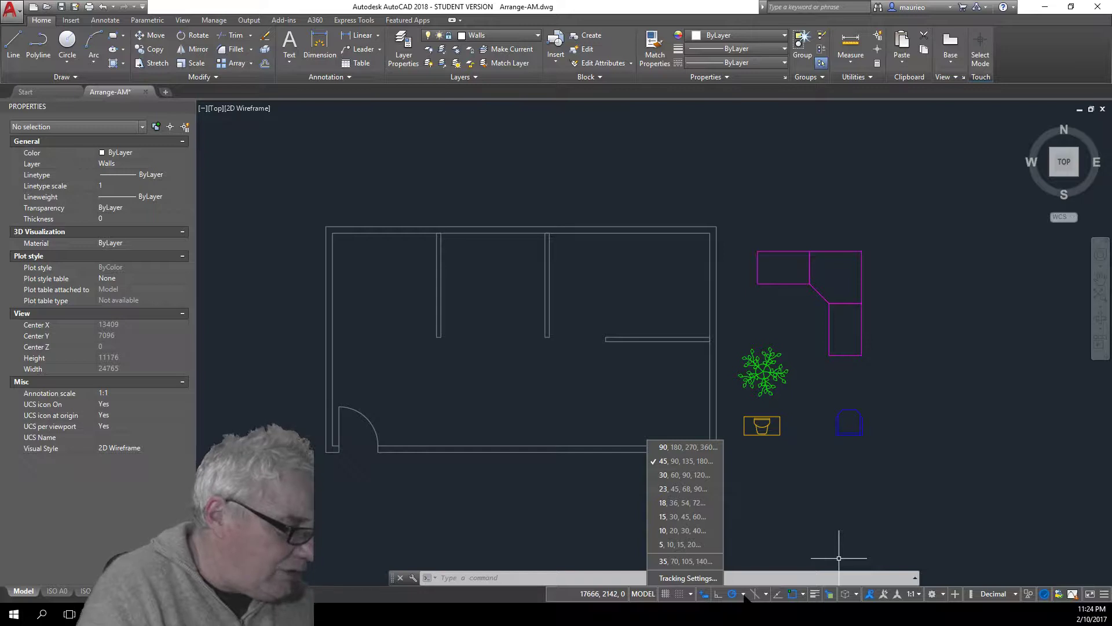
pyautogui.click(731, 593)
pyautogui.click(731, 594)
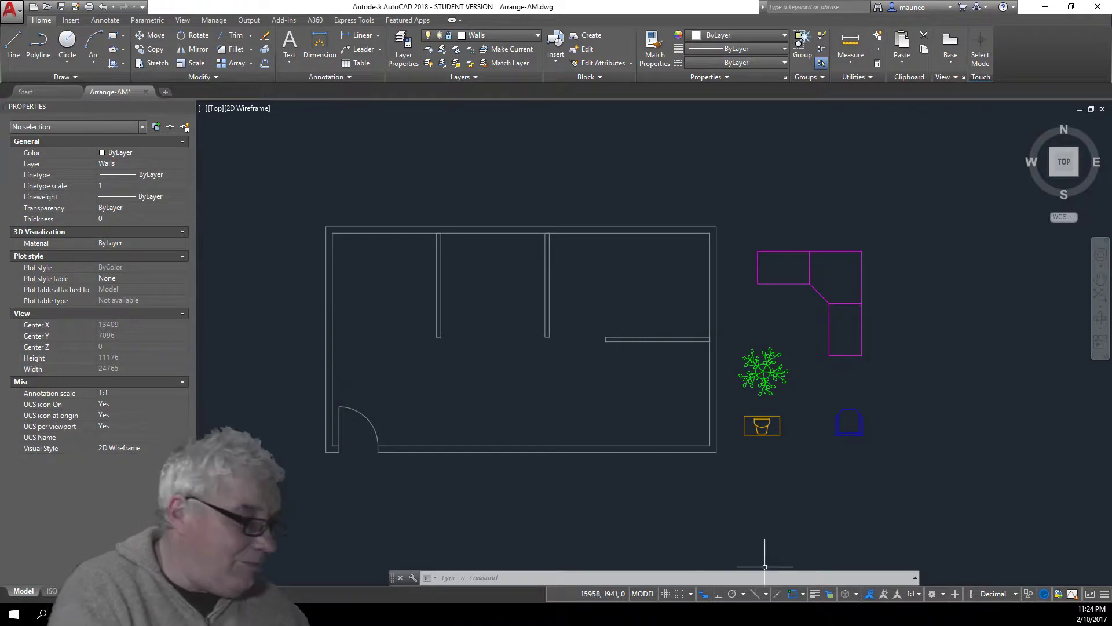
pyautogui.click(804, 594)
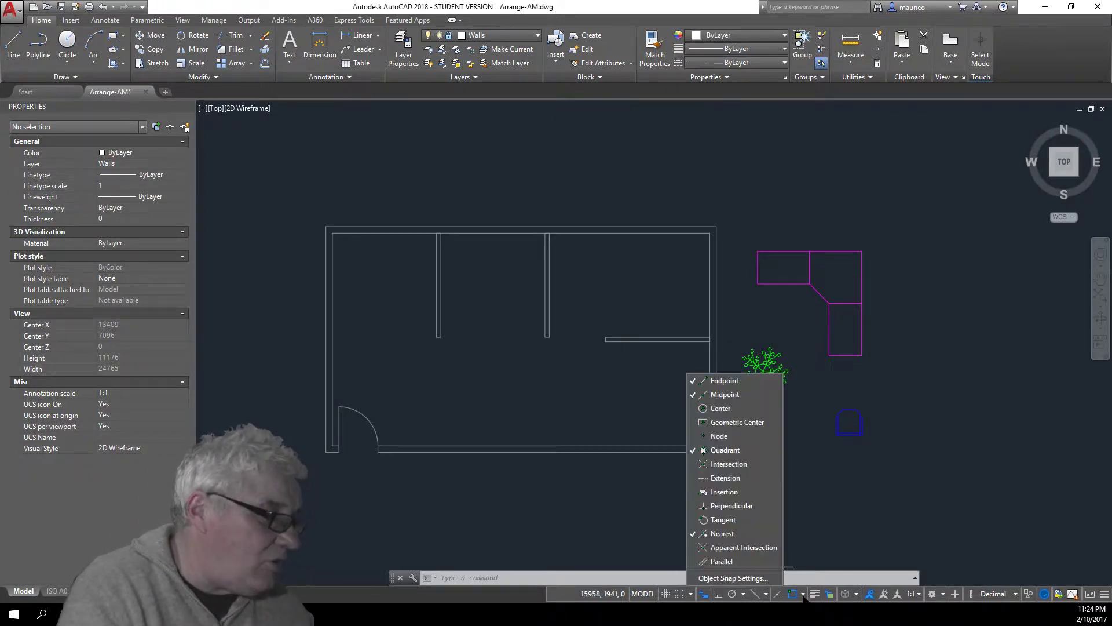
pyautogui.click(803, 595)
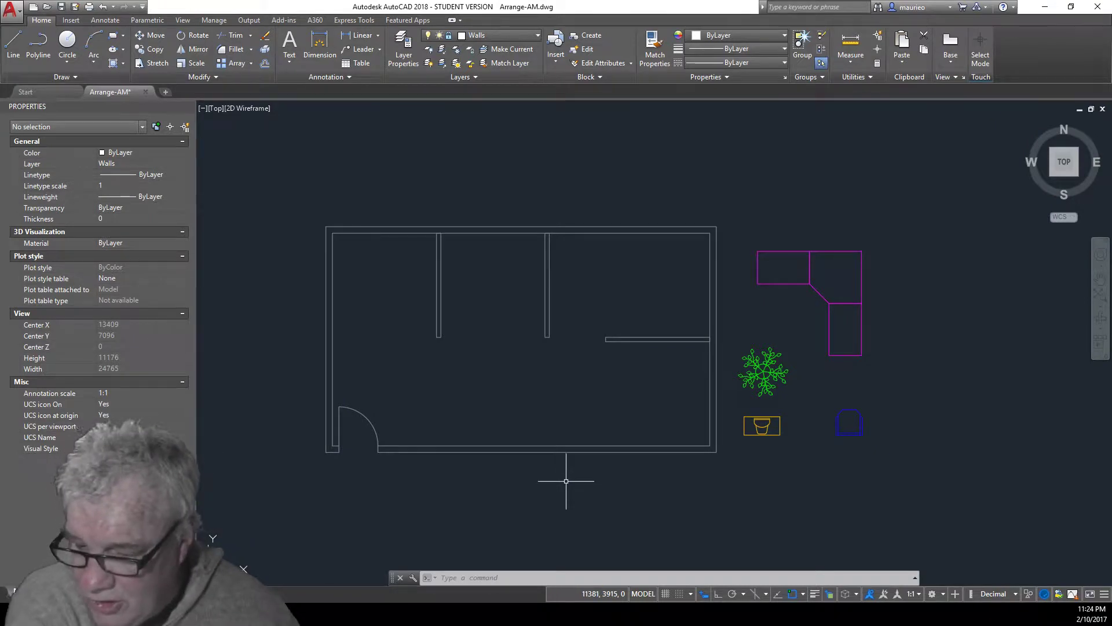
# Step: Move the magenta corner desk by its upper-right corner to the inner upper-right corner of the room's walls
pyautogui.click(149, 36)
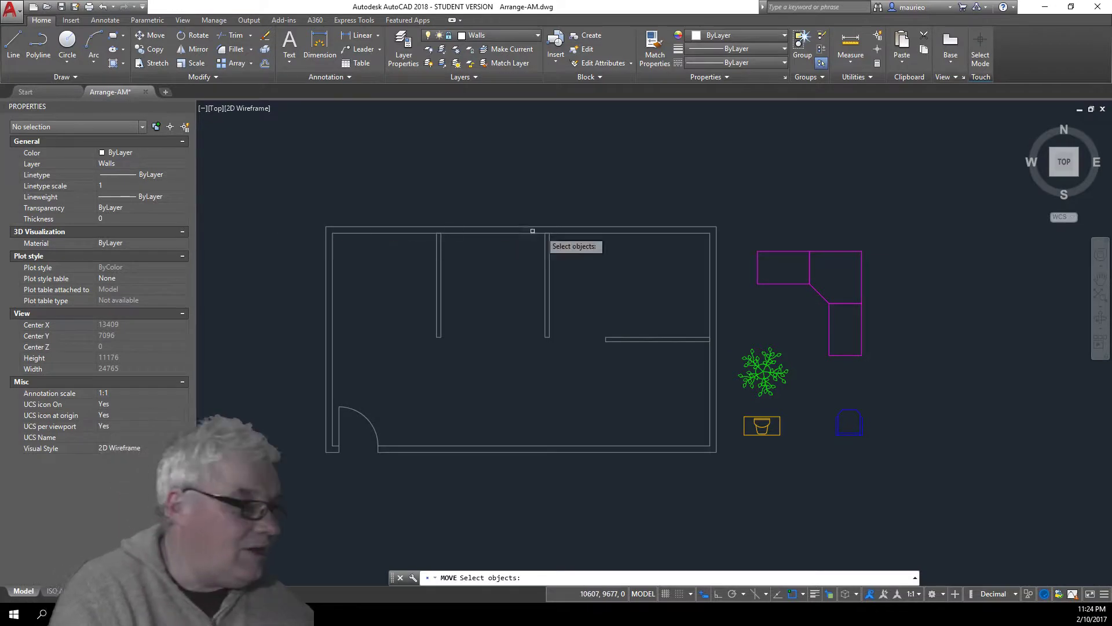
pyautogui.click(855, 356)
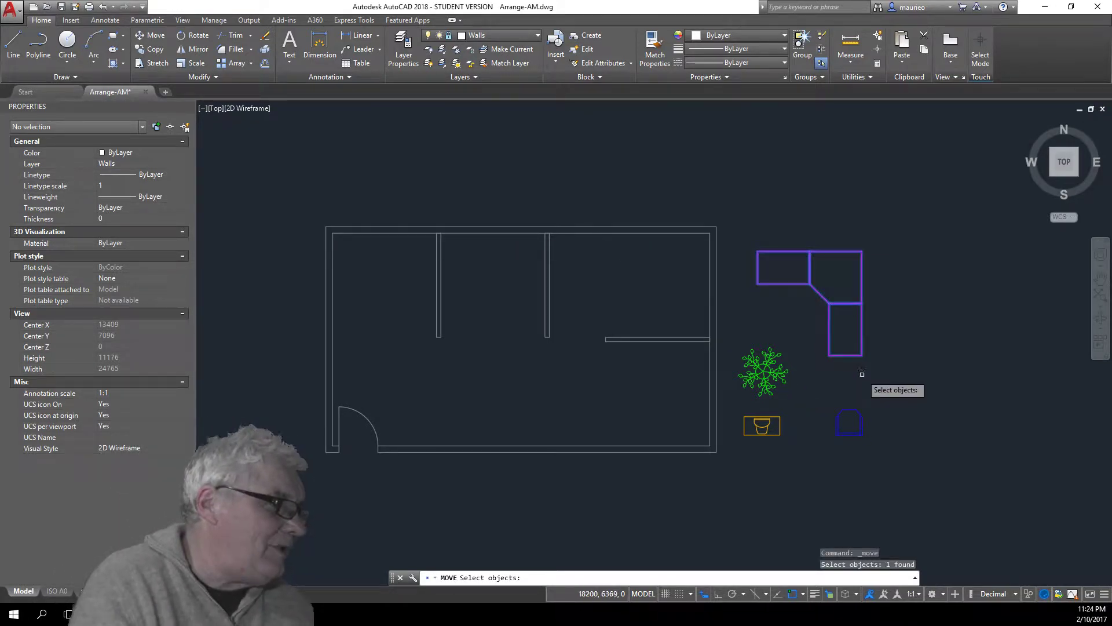
pyautogui.press('Return')
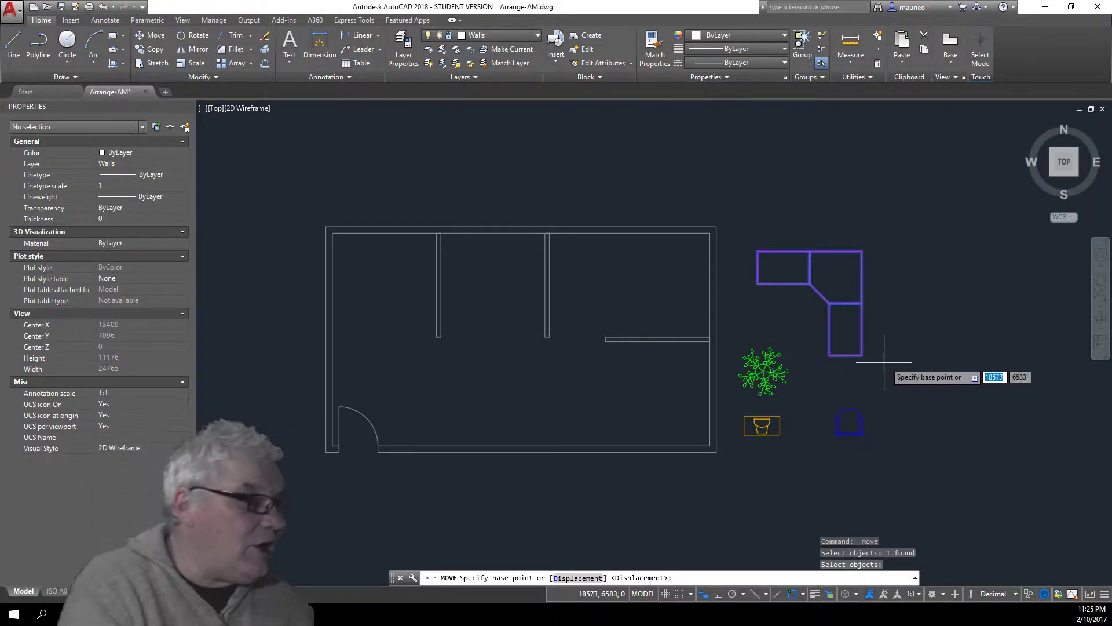
pyautogui.click(862, 252)
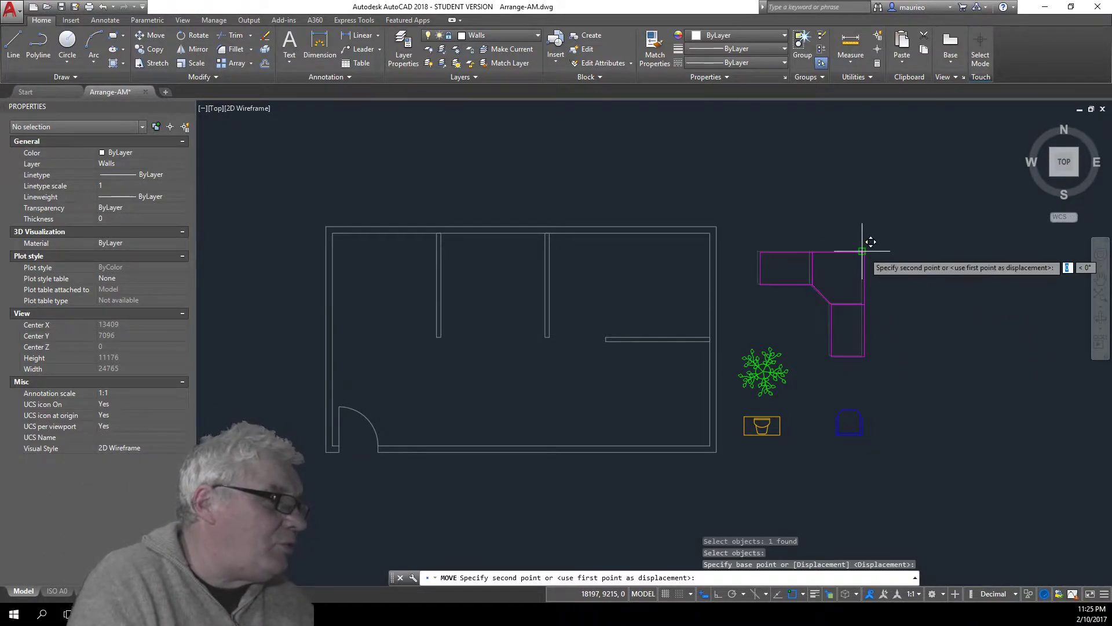
pyautogui.click(718, 224)
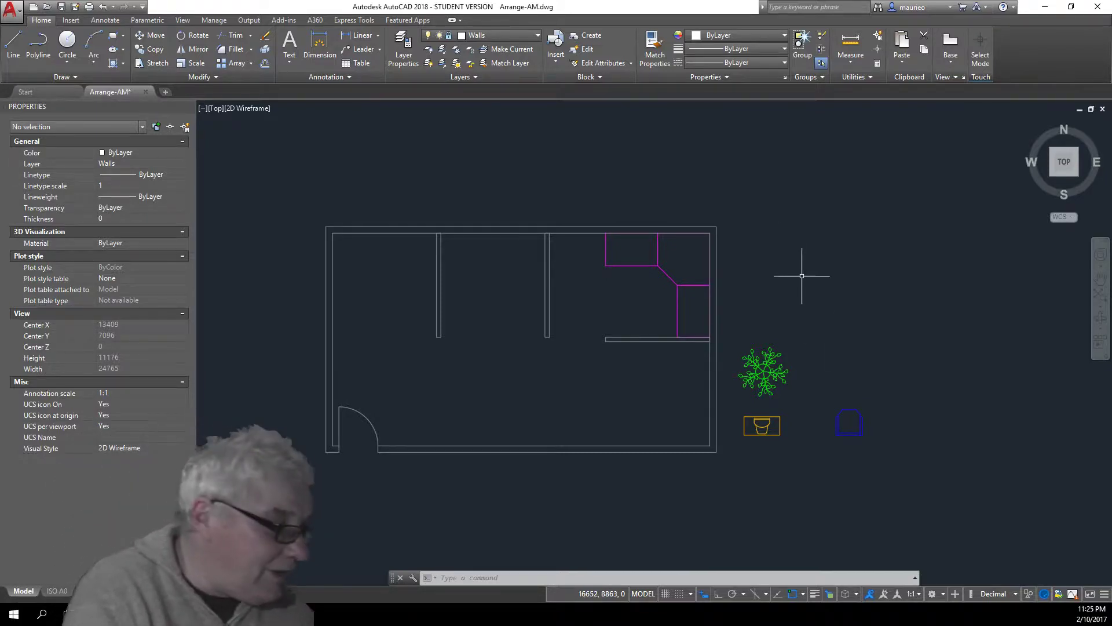
# Step: Turn off object snap and move the blue chair into the room, in front of the corner desk's diagonal edge
pyautogui.click(793, 594)
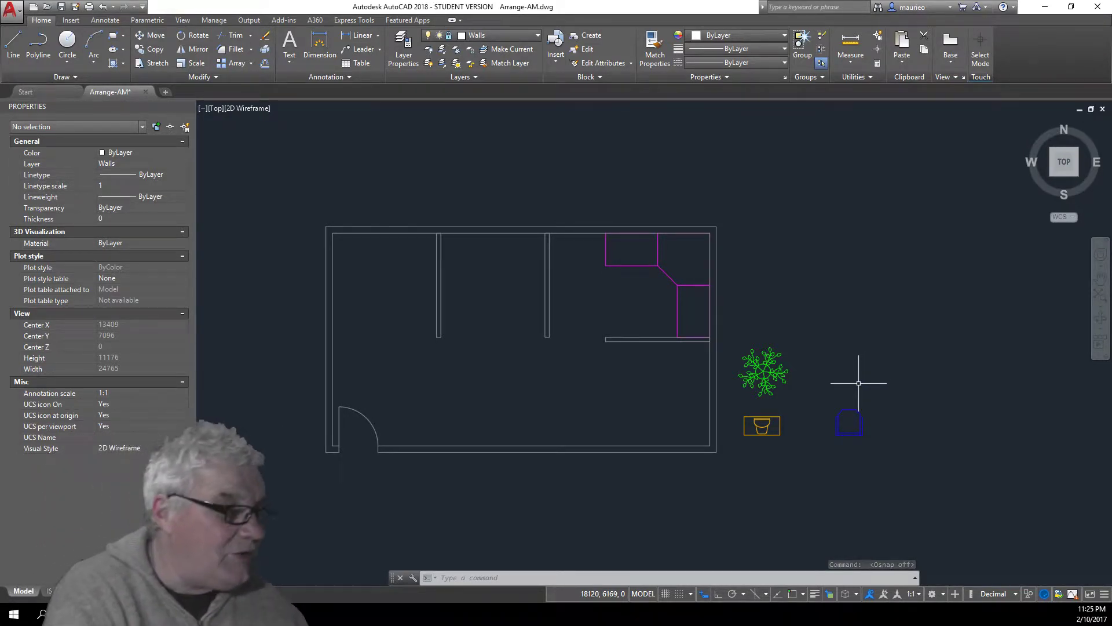
pyautogui.click(860, 432)
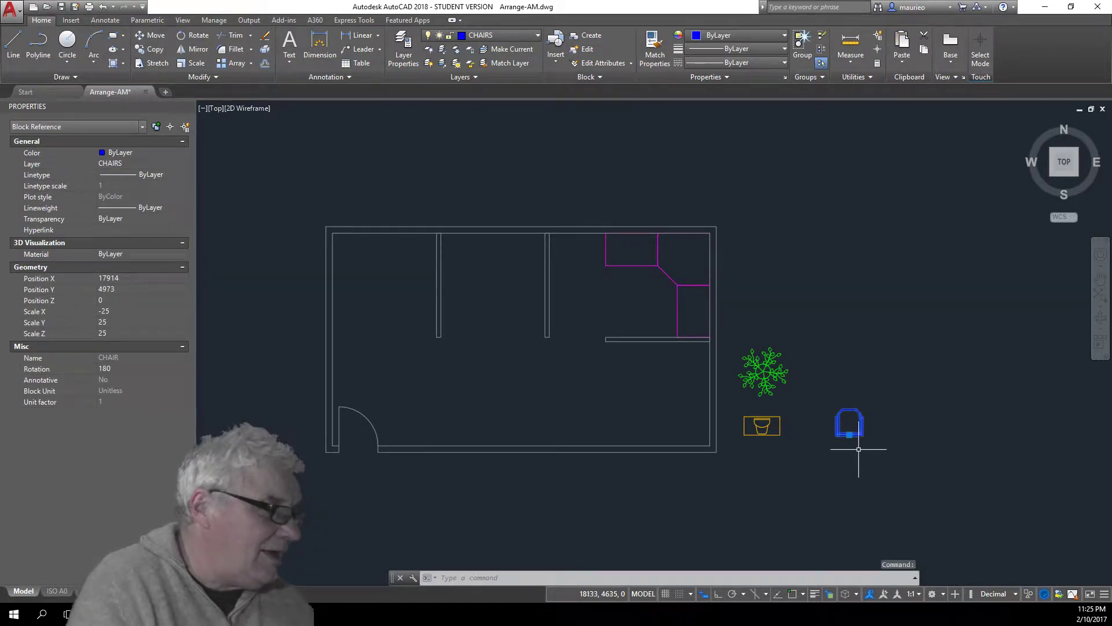
pyautogui.rightClick(871, 461)
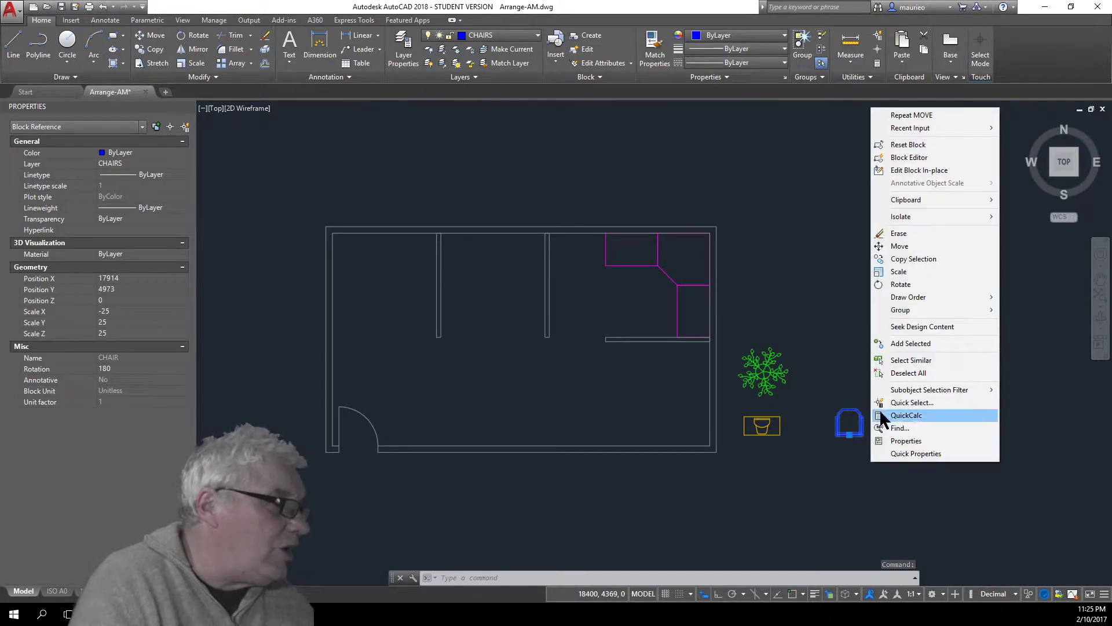
pyautogui.click(898, 246)
pyautogui.click(843, 410)
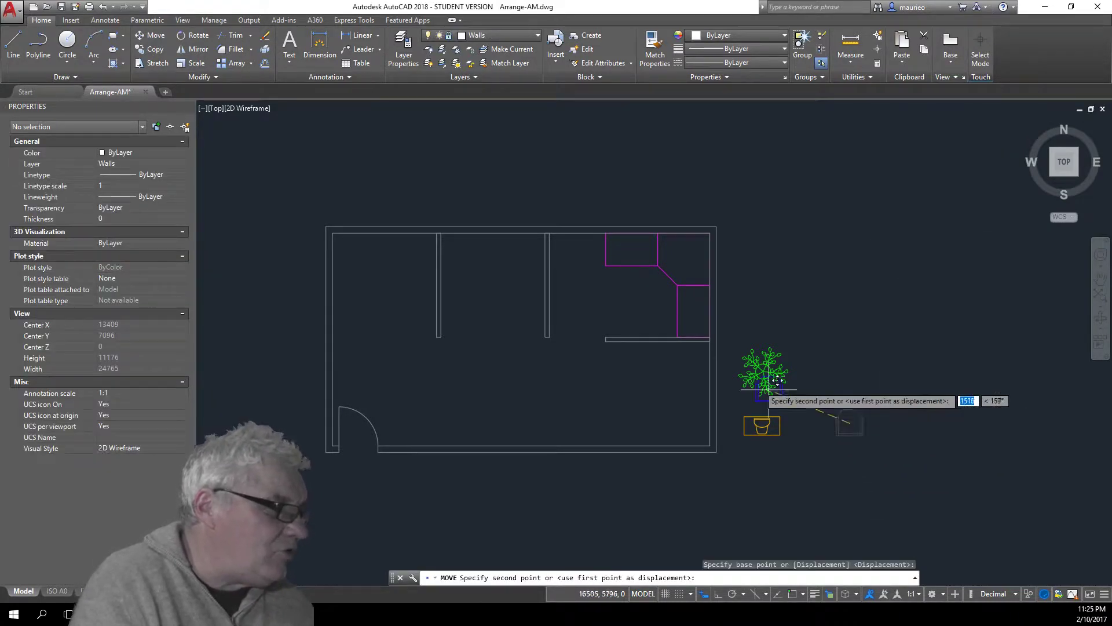
pyautogui.click(648, 287)
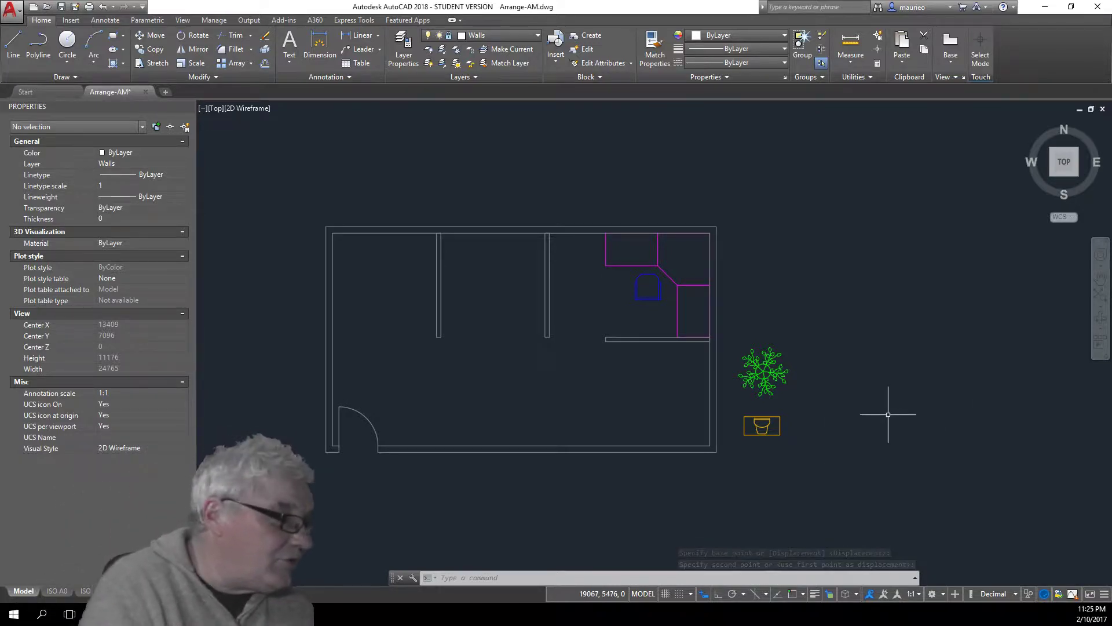
# Step: Copy the PC outside the building onto the corner section of the magenta desk
pyautogui.click(800, 406)
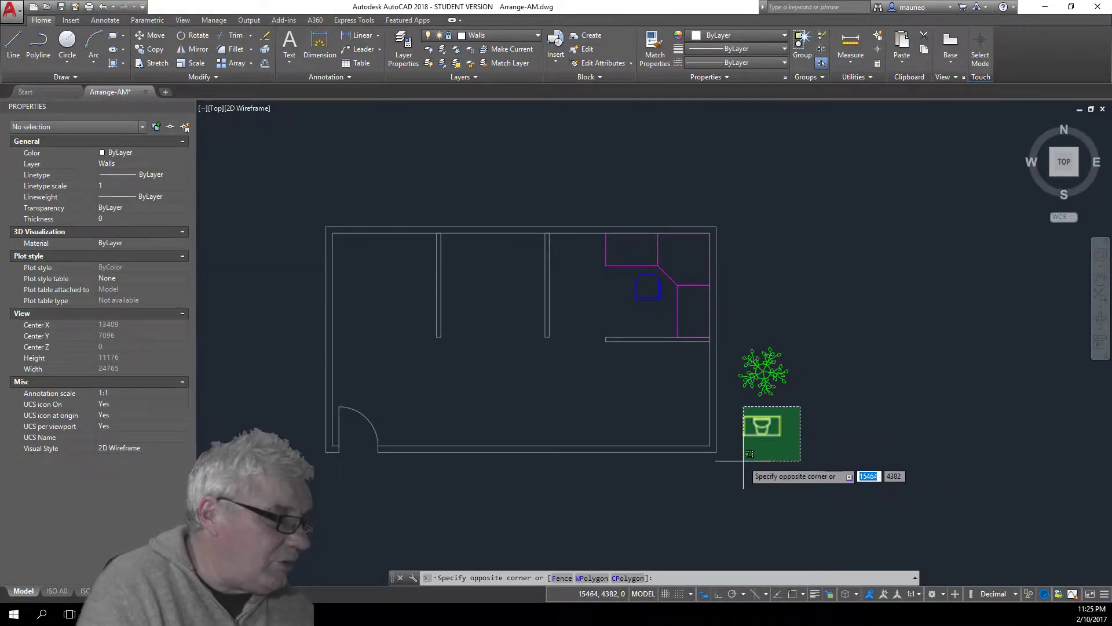
pyautogui.click(739, 488)
pyautogui.rightClick(852, 425)
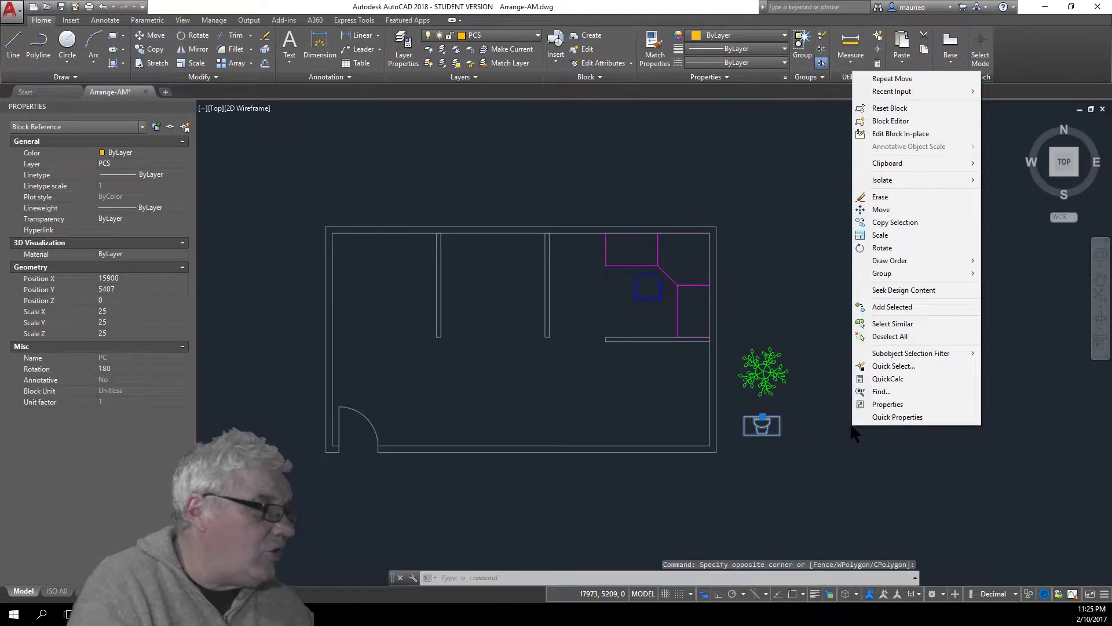
pyautogui.click(884, 218)
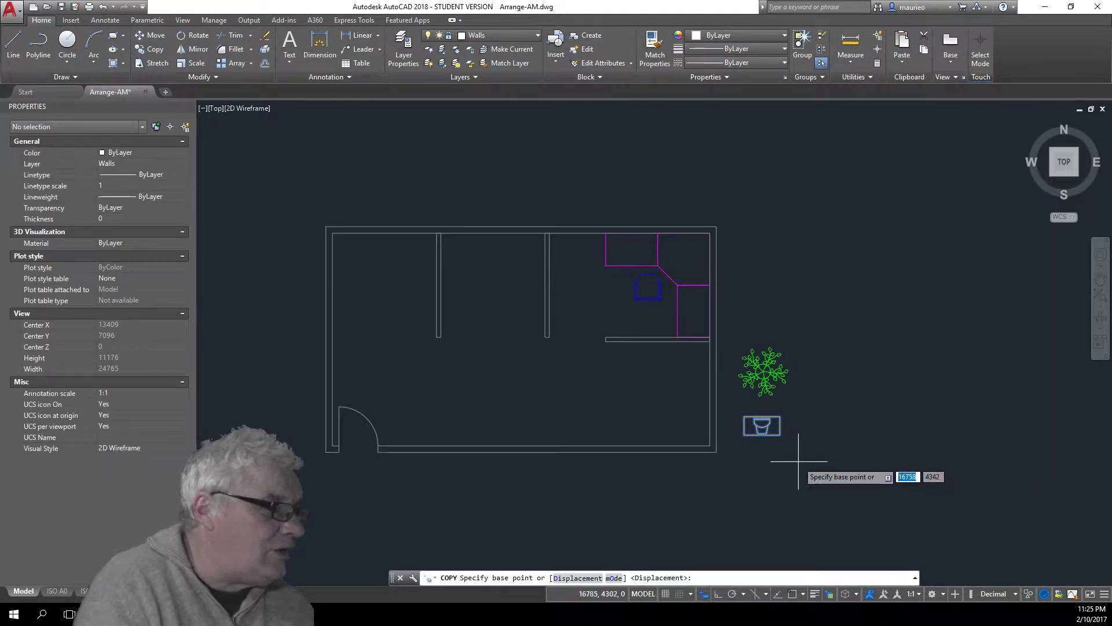
pyautogui.click(799, 466)
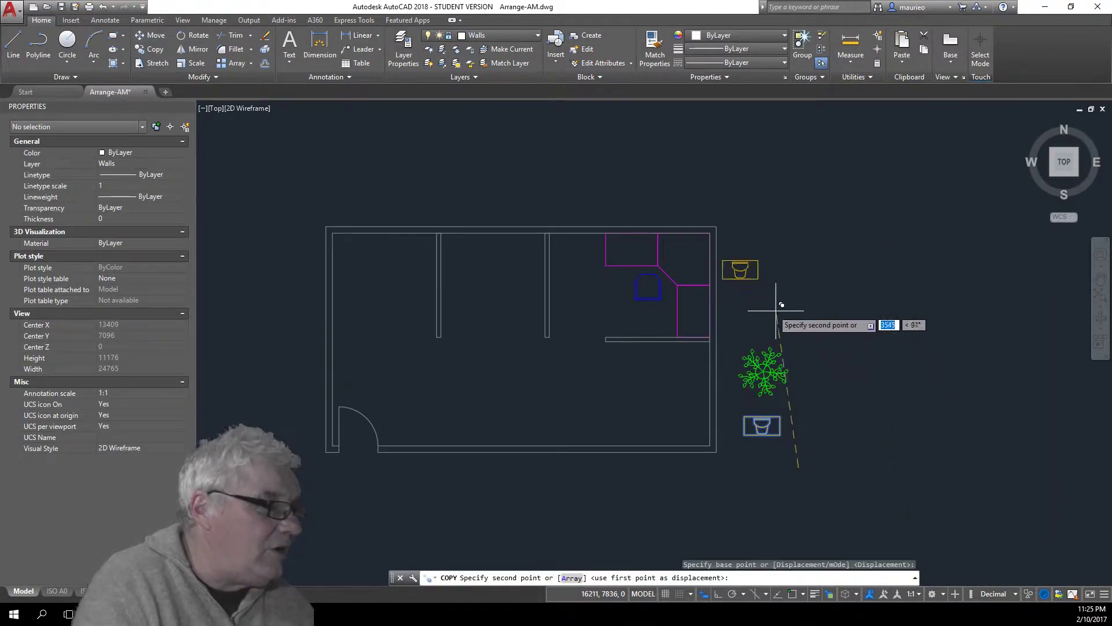
pyautogui.click(727, 288)
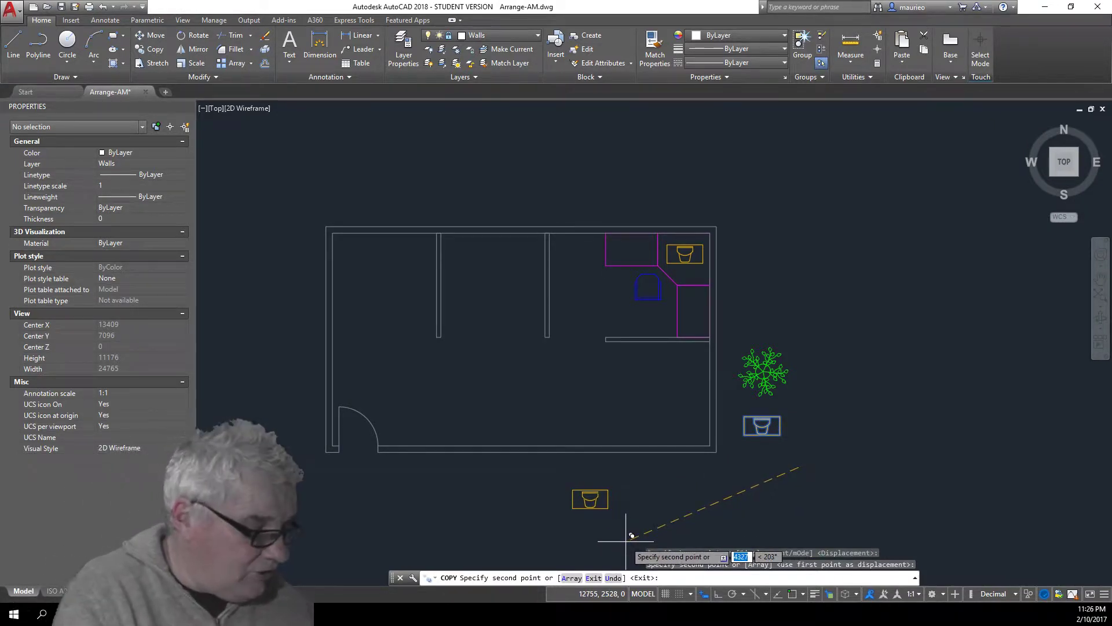
pyautogui.press('Return')
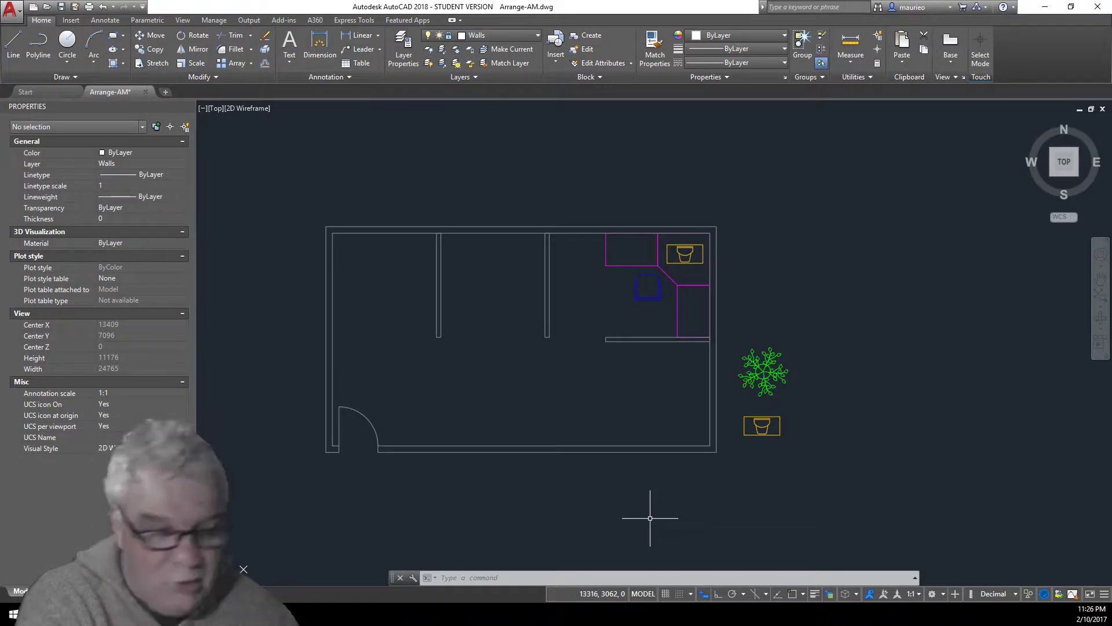
# Step: Delete the original PC left outside the building, below the plant
pyautogui.click(776, 437)
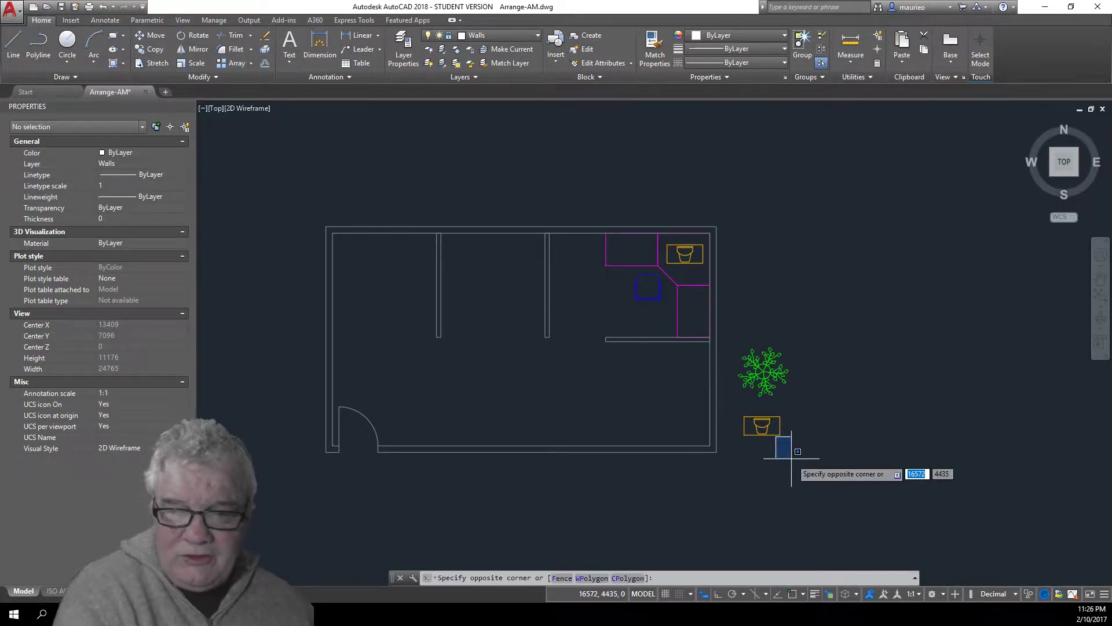
pyautogui.click(770, 434)
pyautogui.click(771, 437)
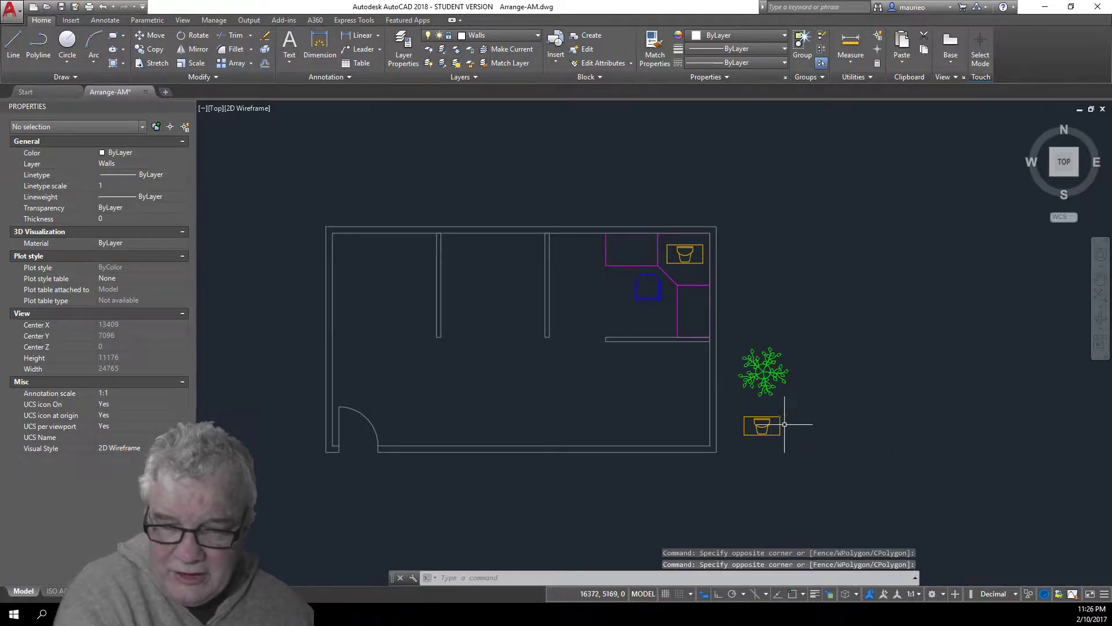
pyautogui.click(794, 395)
pyautogui.click(776, 425)
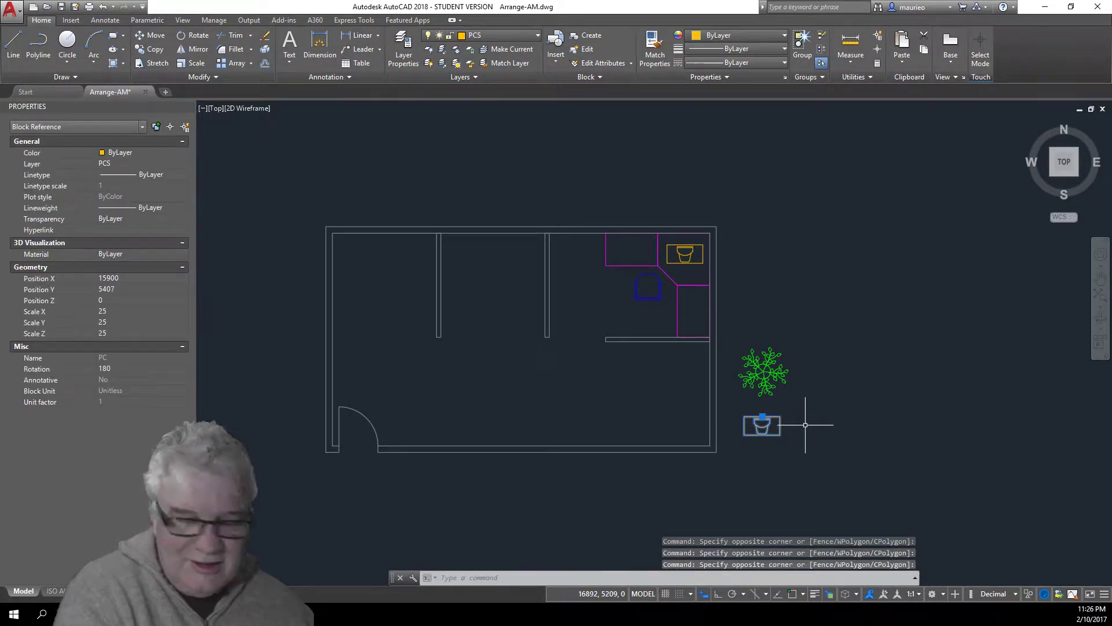
pyautogui.press('Delete')
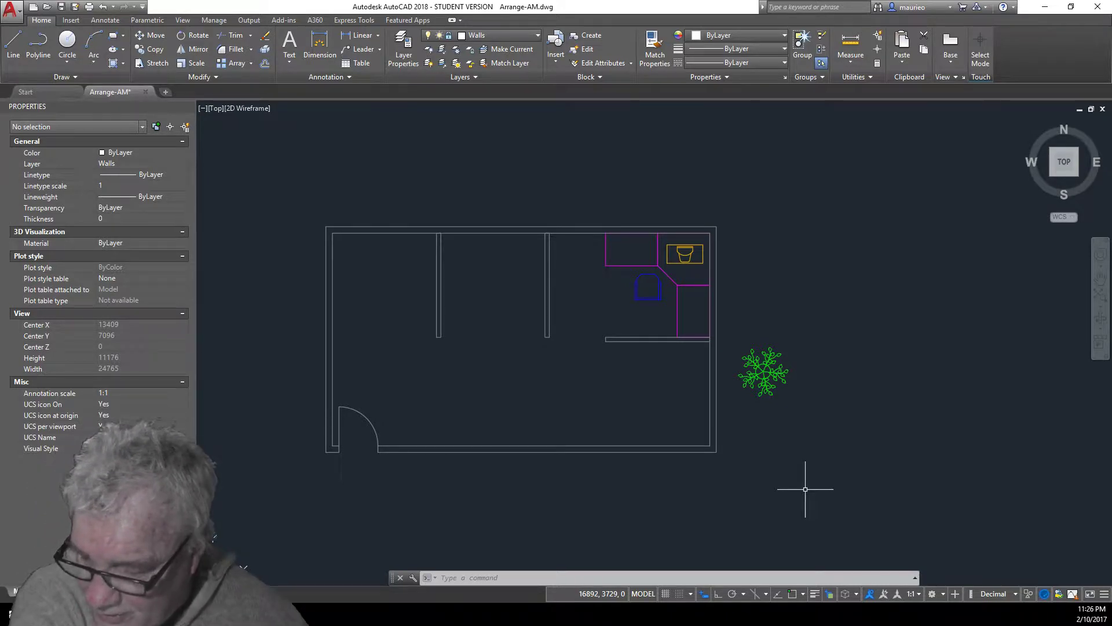
# Step: Move the plant from outside the building into the space between the second partition and the corner desk
pyautogui.click(783, 374)
pyautogui.rightClick(829, 377)
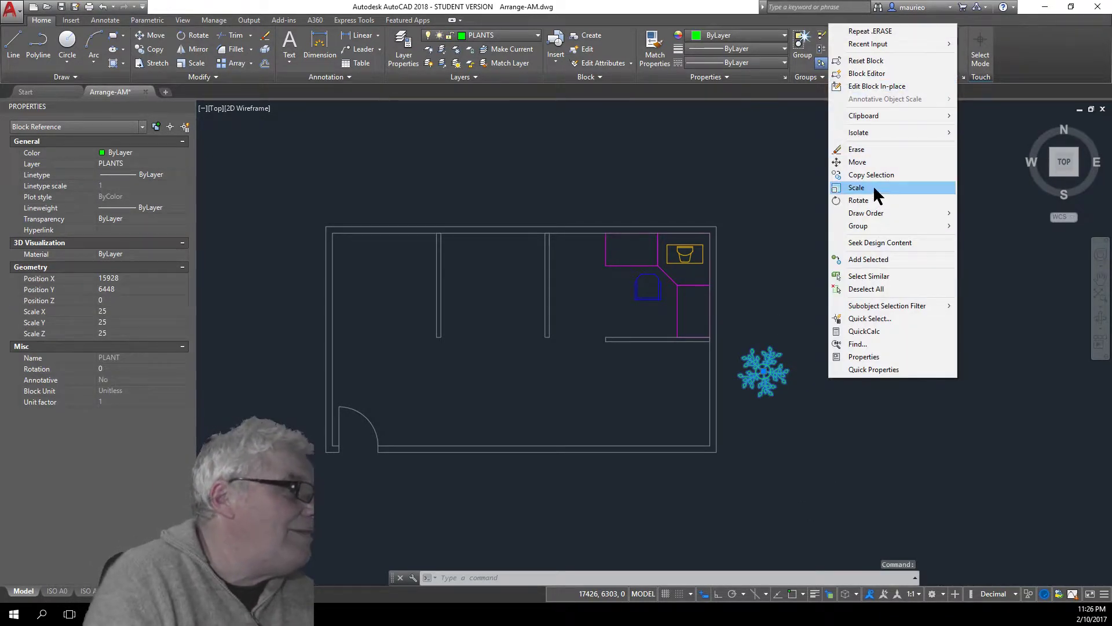
pyautogui.click(863, 163)
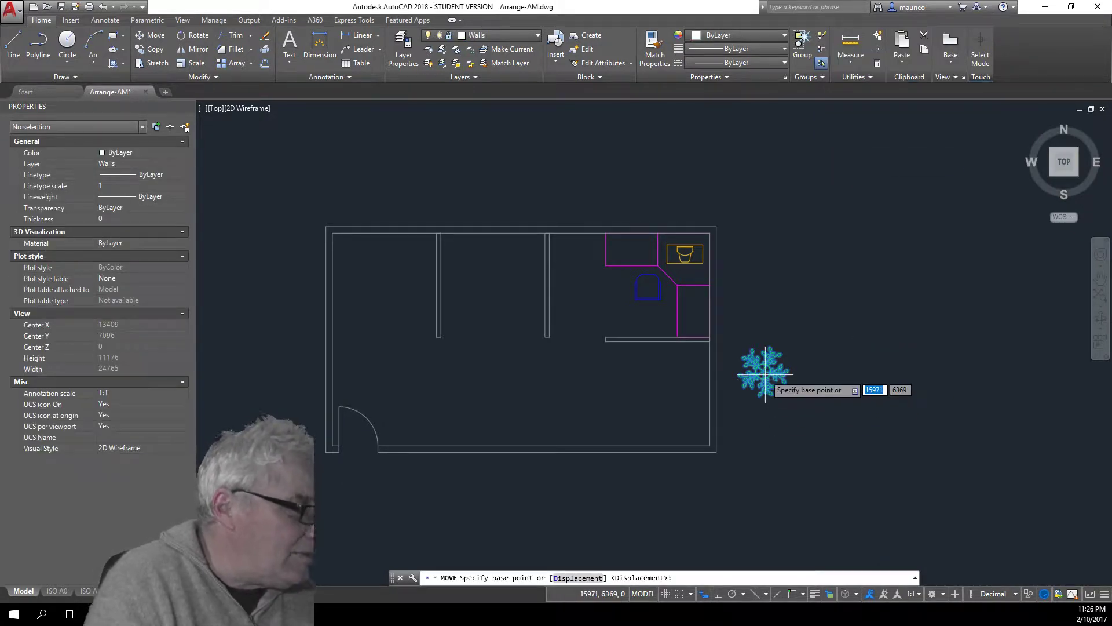
pyautogui.click(834, 445)
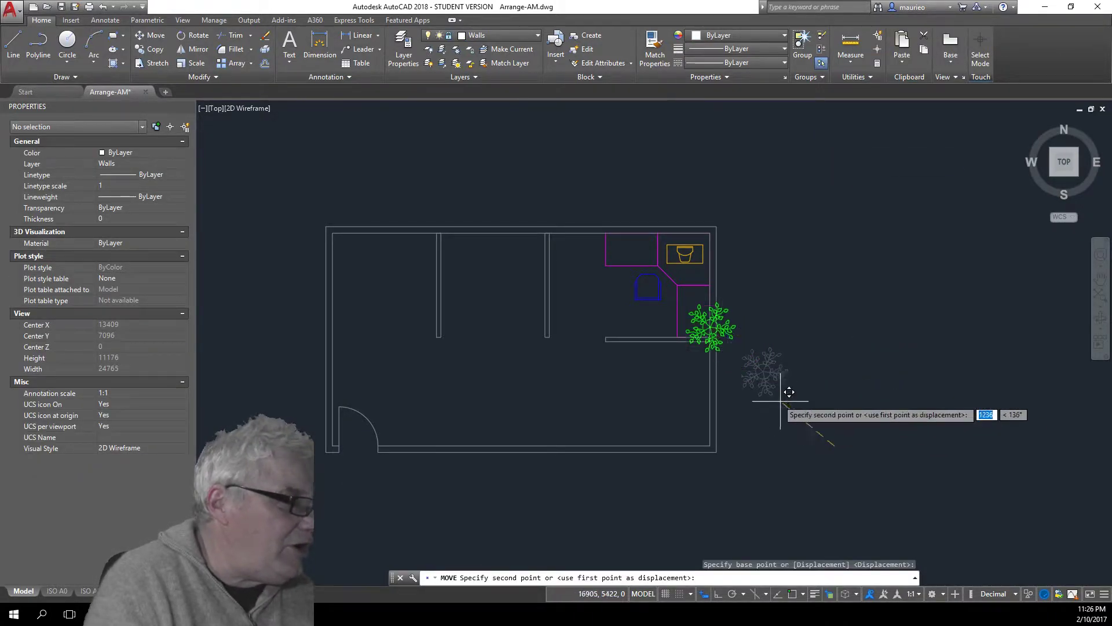
pyautogui.click(647, 334)
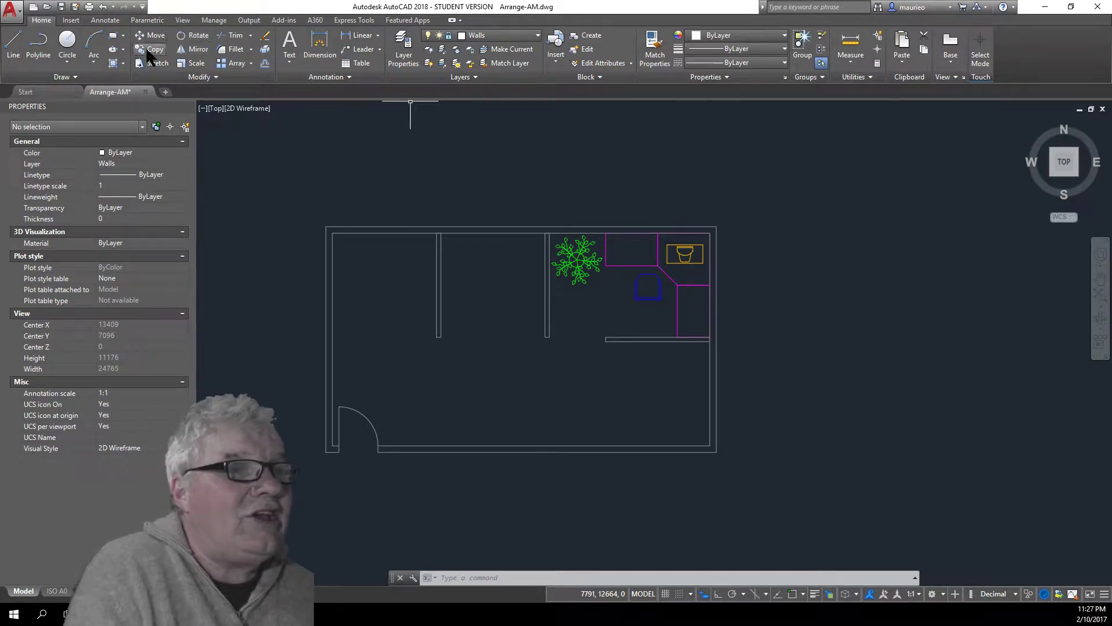
pyautogui.click(71, 21)
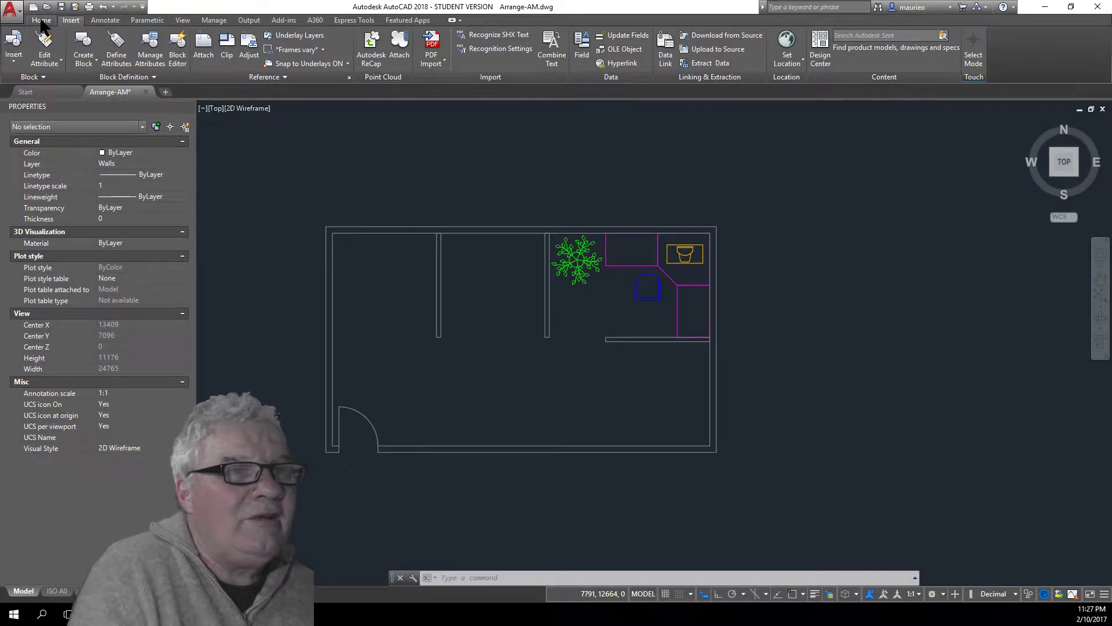
pyautogui.click(41, 20)
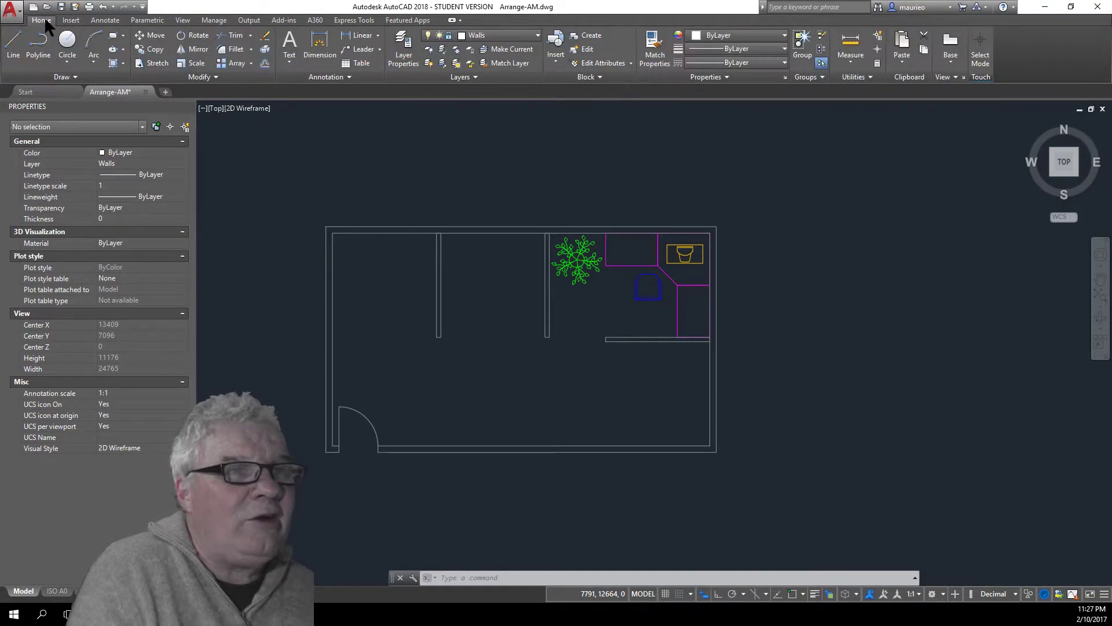
# Step: Copy the plant to two spots in the room: just below the first partition and near the lower wall, below the second partition
pyautogui.click(152, 50)
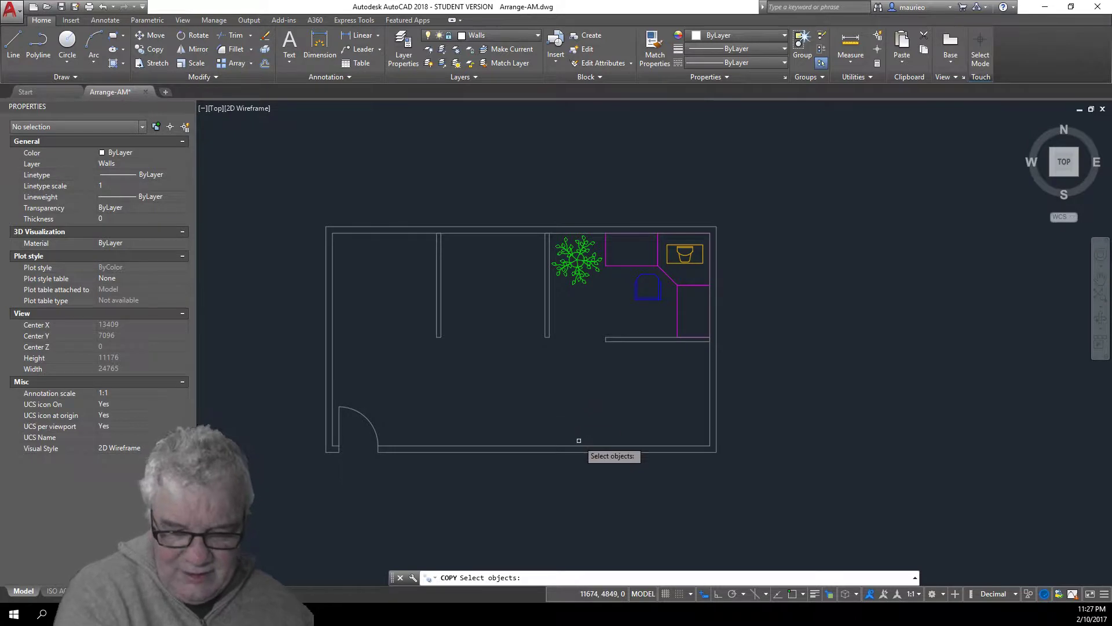
pyautogui.click(580, 280)
pyautogui.click(580, 280)
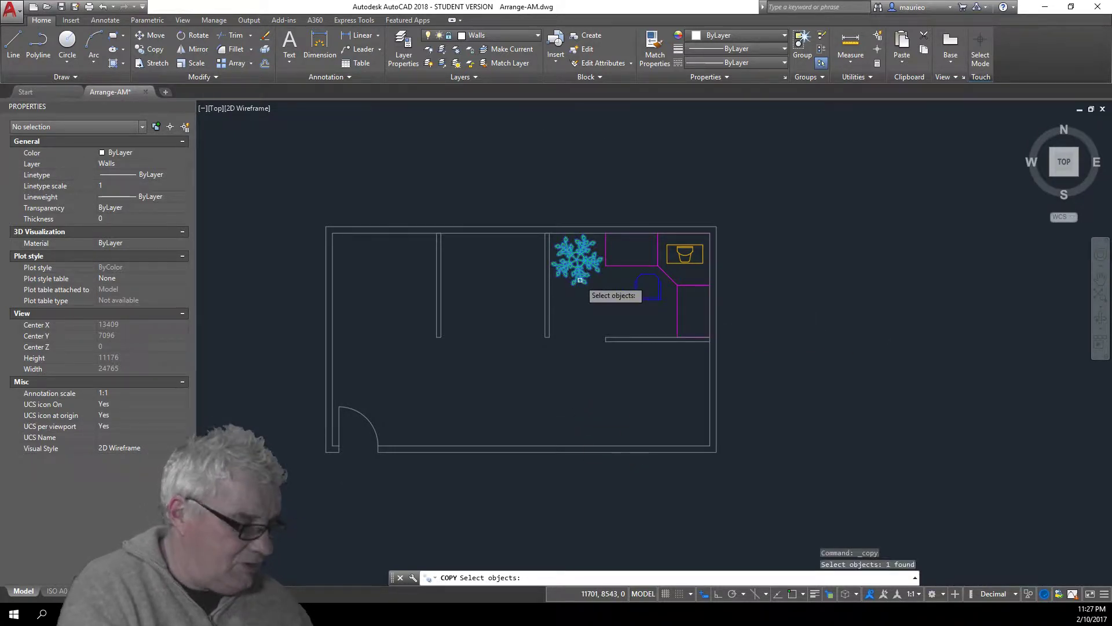
pyautogui.press('Return')
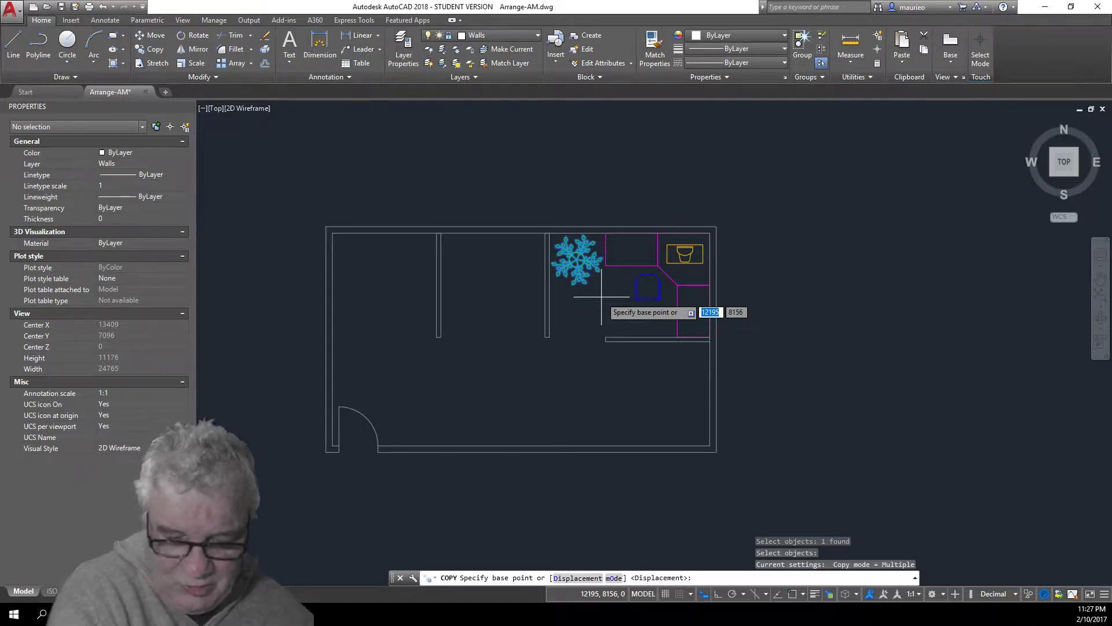
pyautogui.click(577, 261)
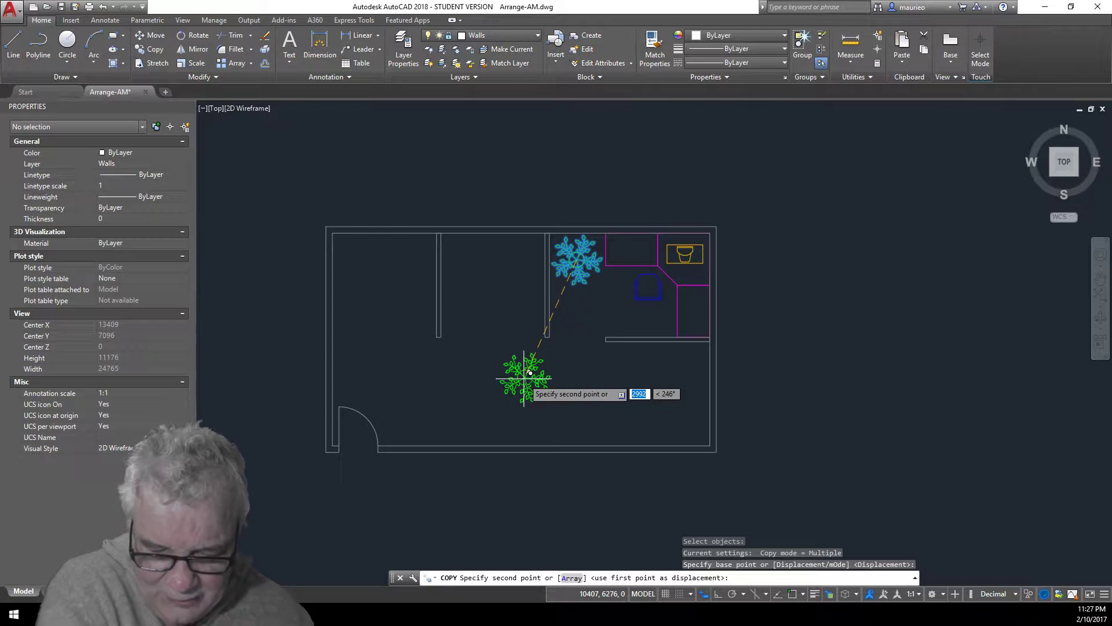
pyautogui.click(443, 365)
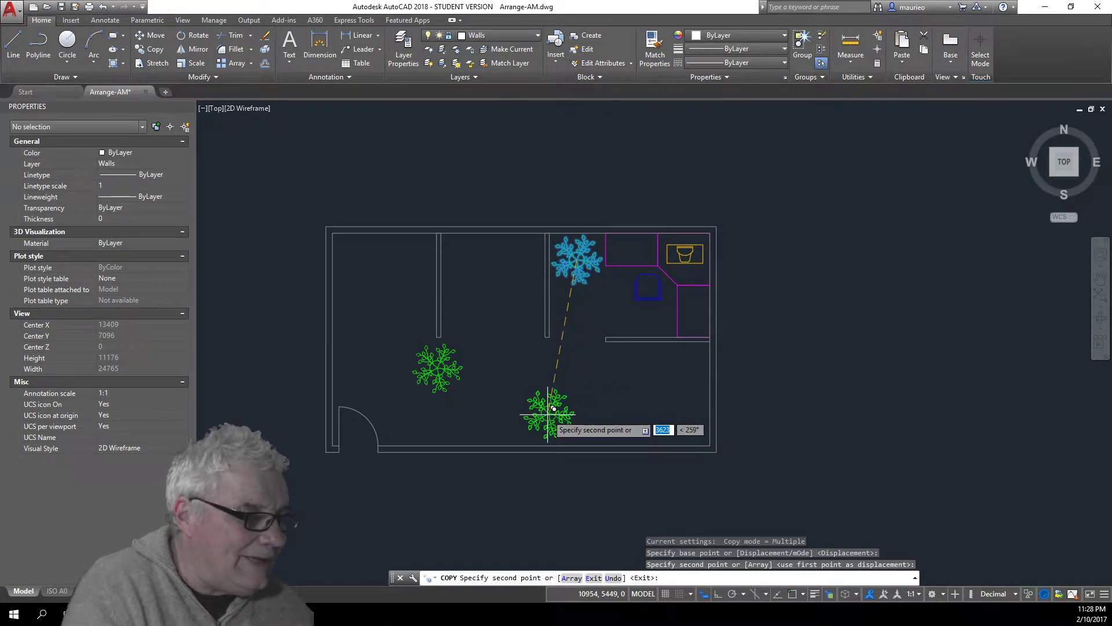
pyautogui.click(548, 416)
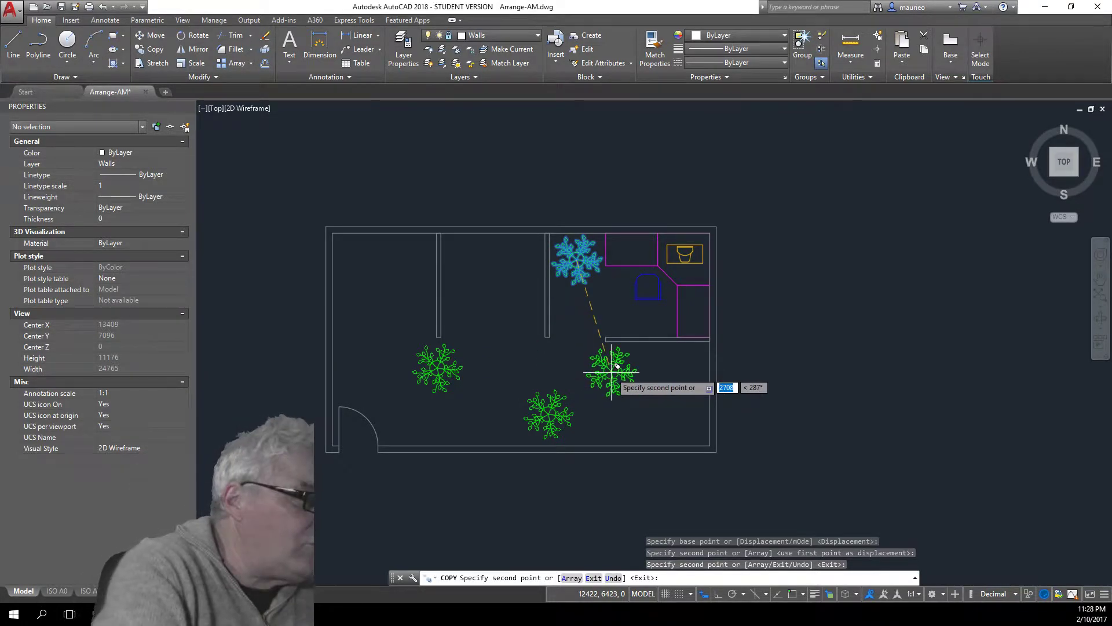
pyautogui.press('Return')
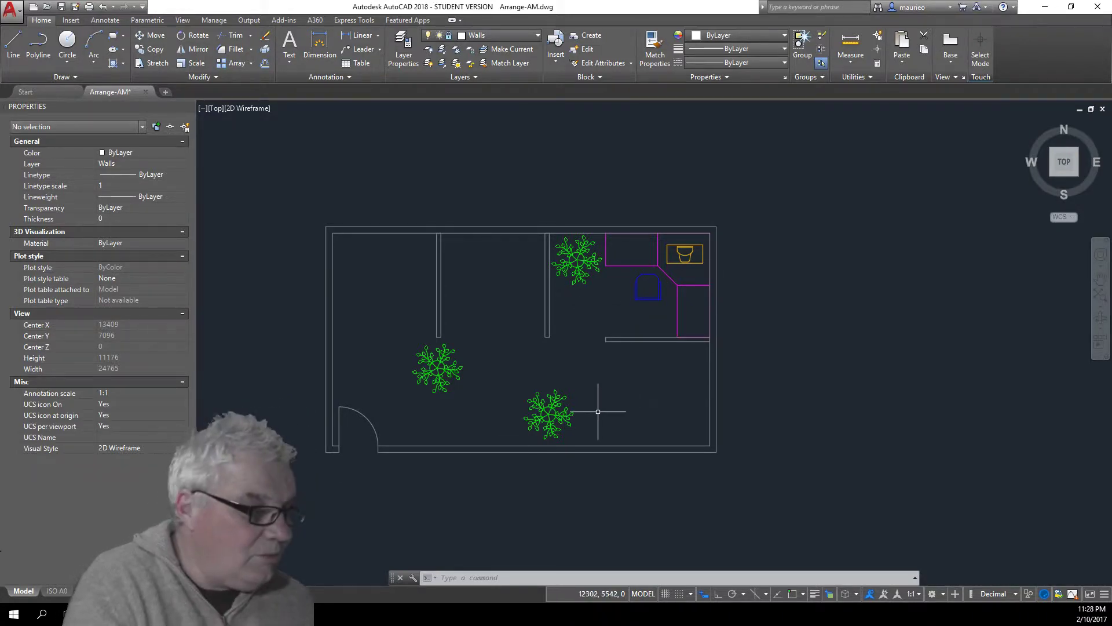
pyautogui.click(653, 300)
pyautogui.rightClick(652, 316)
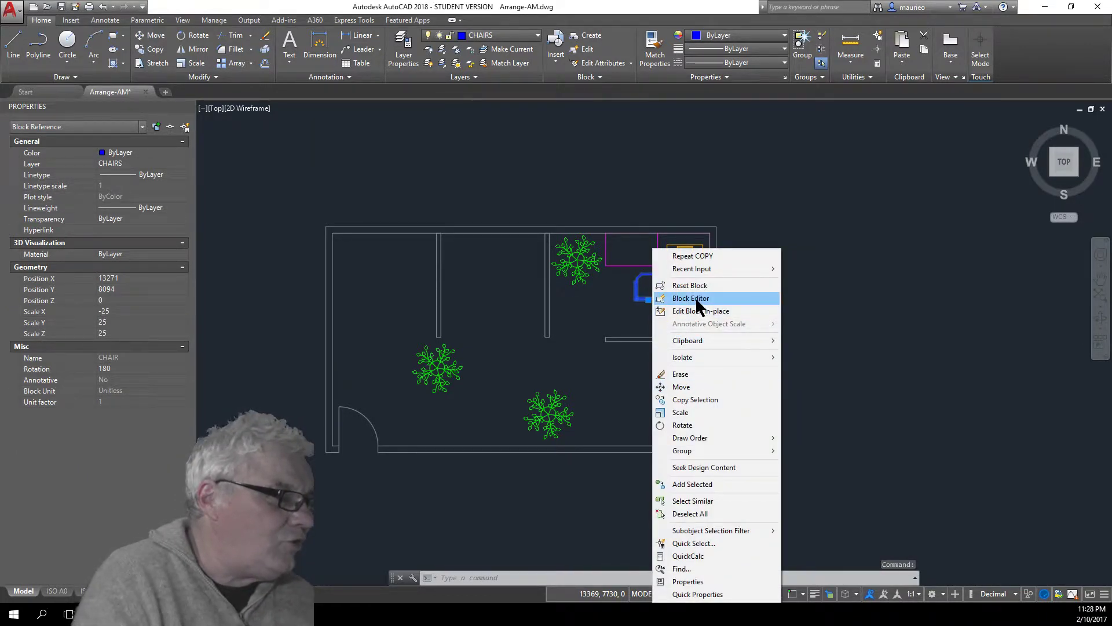
pyautogui.moveTo(701, 272)
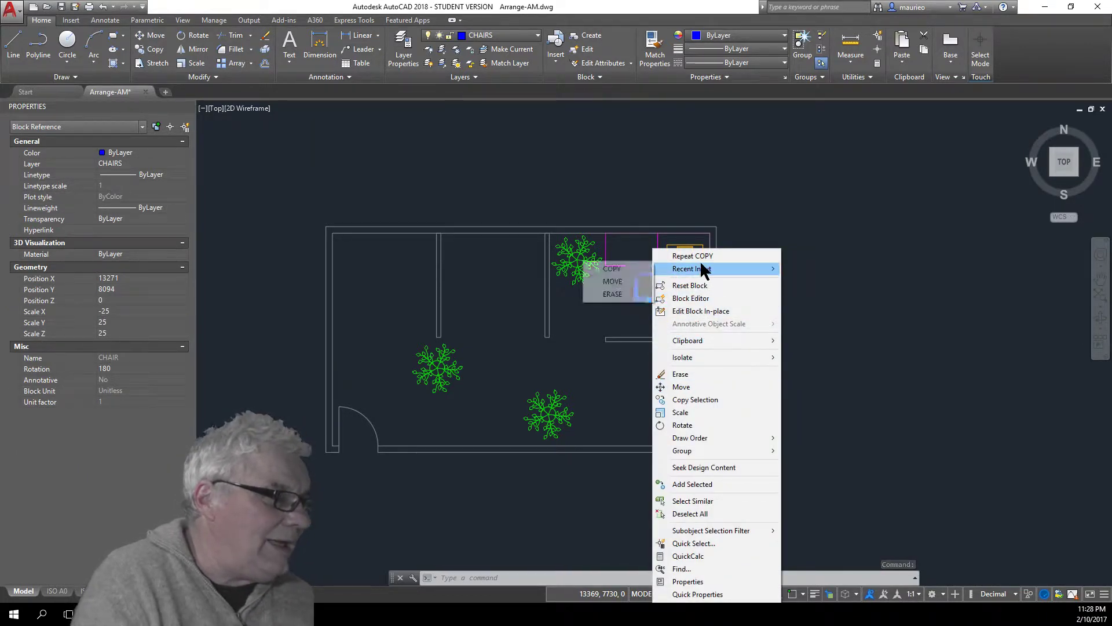
pyautogui.click(697, 400)
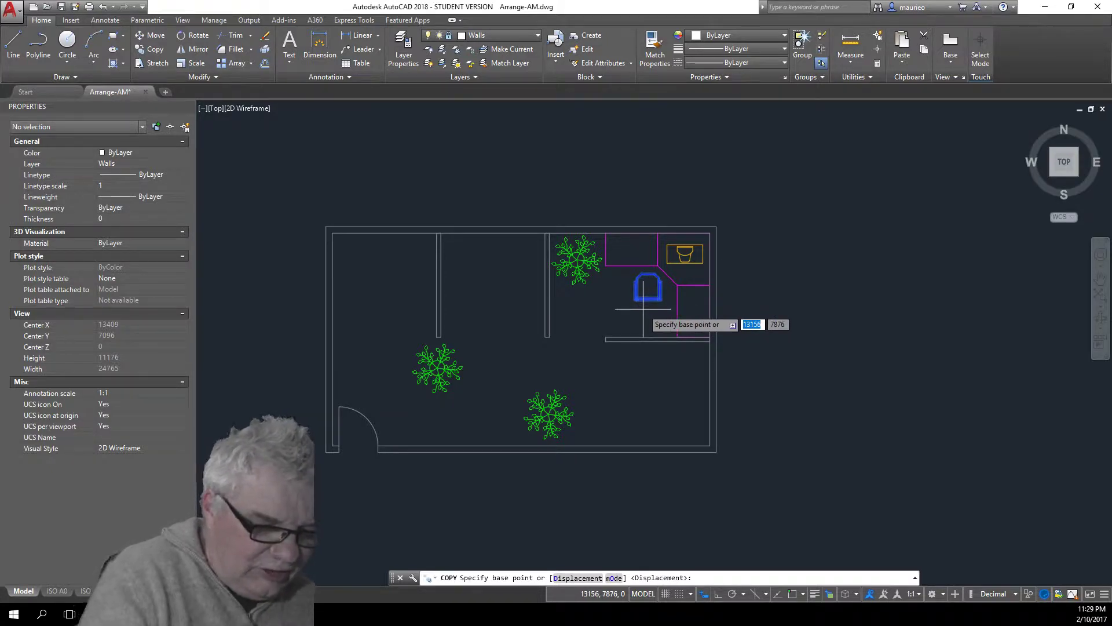
pyautogui.press('F8')
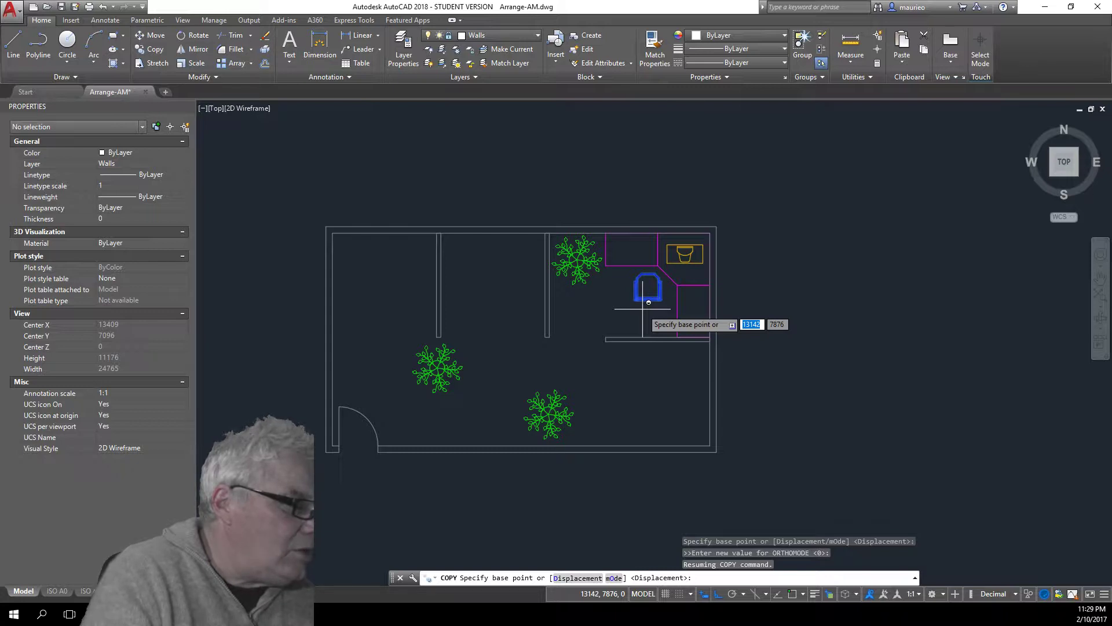
pyautogui.click(644, 308)
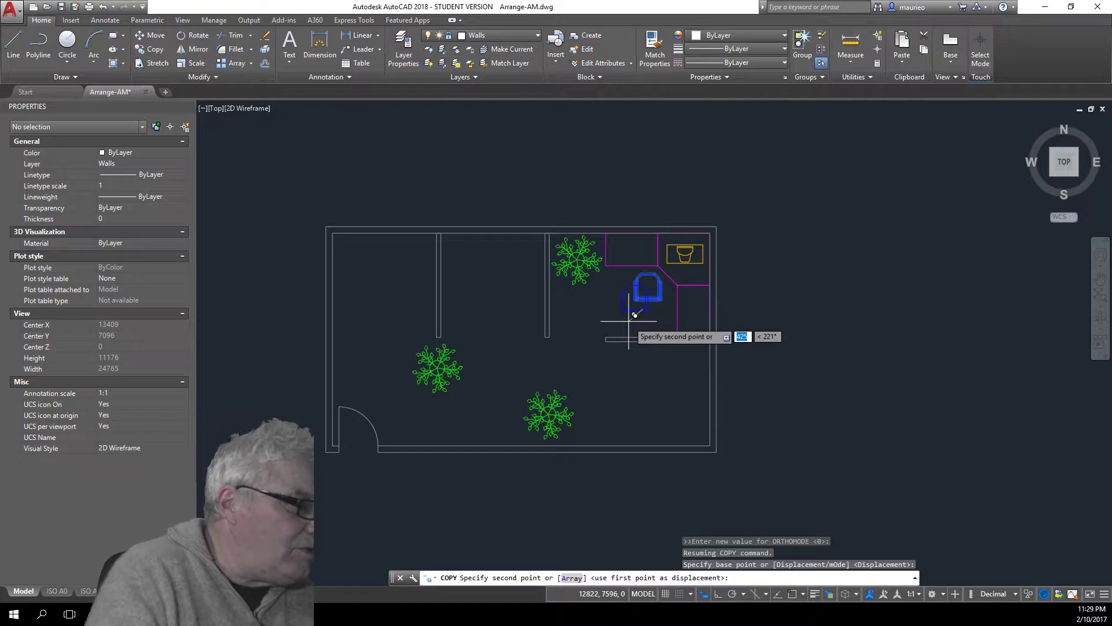
pyautogui.press('Escape')
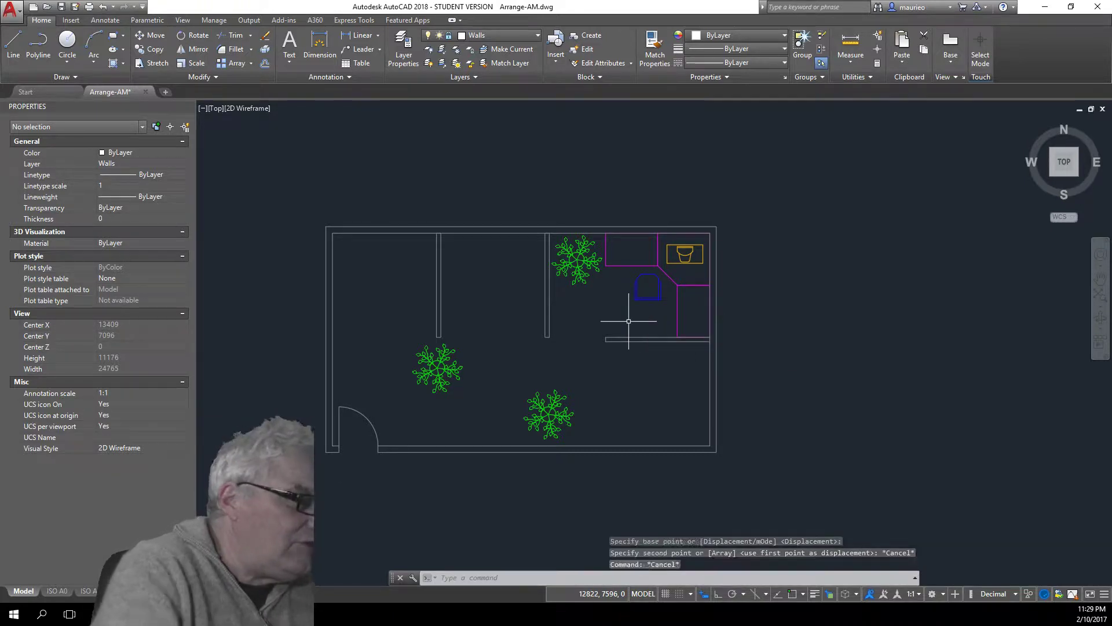
# Step: Turn on object snap and copy the corner-desk chair three times in a row against the lower wall, between the door and the plant
pyautogui.click(655, 299)
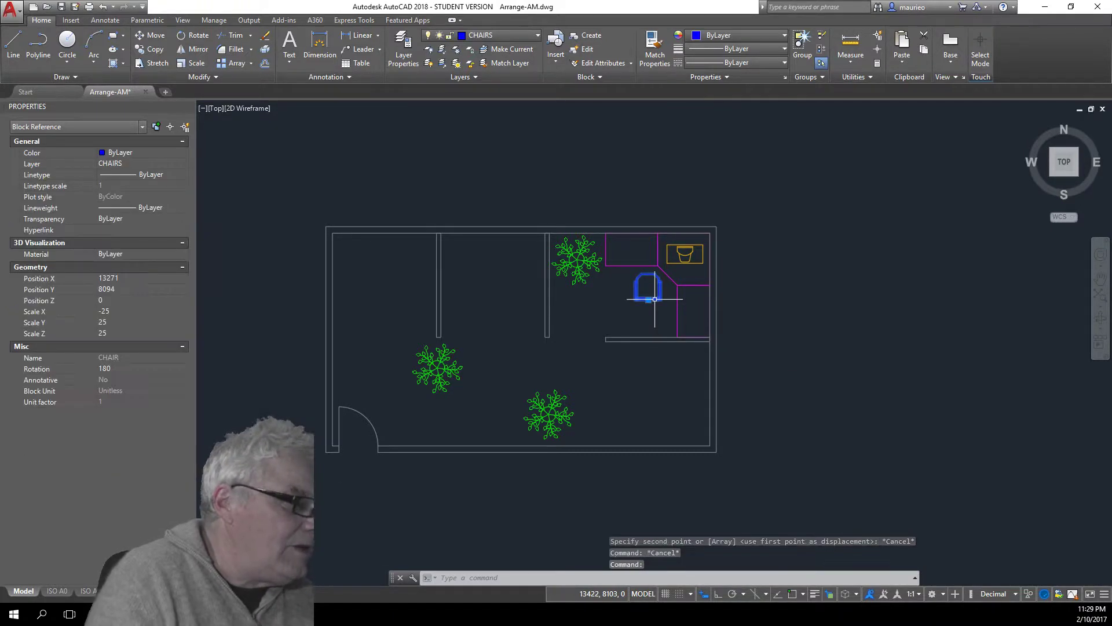
pyautogui.click(794, 594)
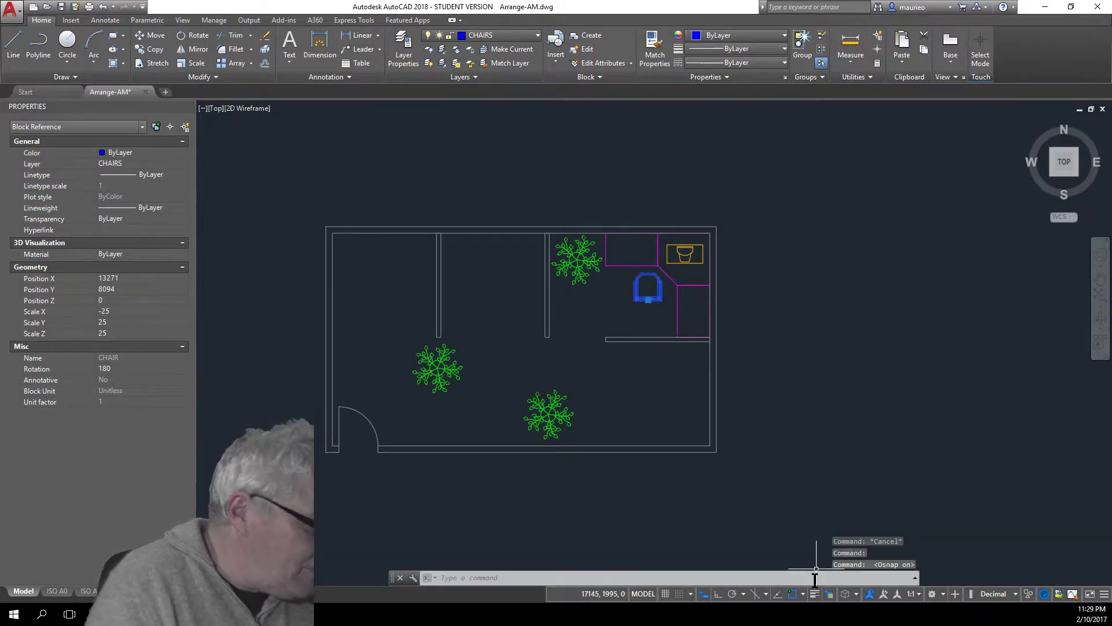
pyautogui.rightClick(757, 363)
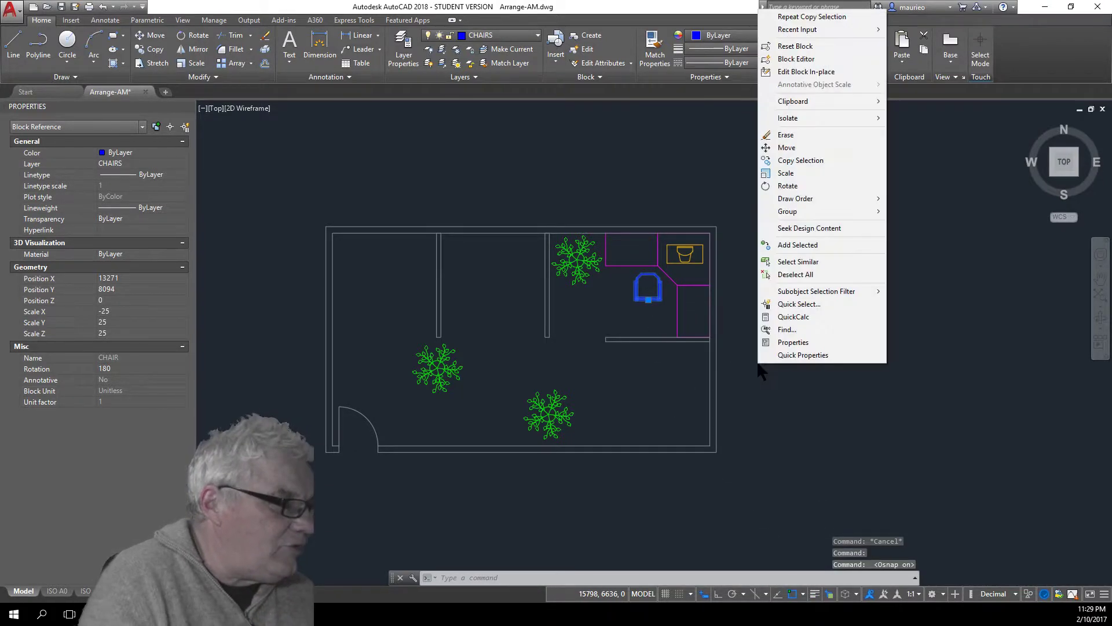
pyautogui.press('Escape')
pyautogui.press('Escape')
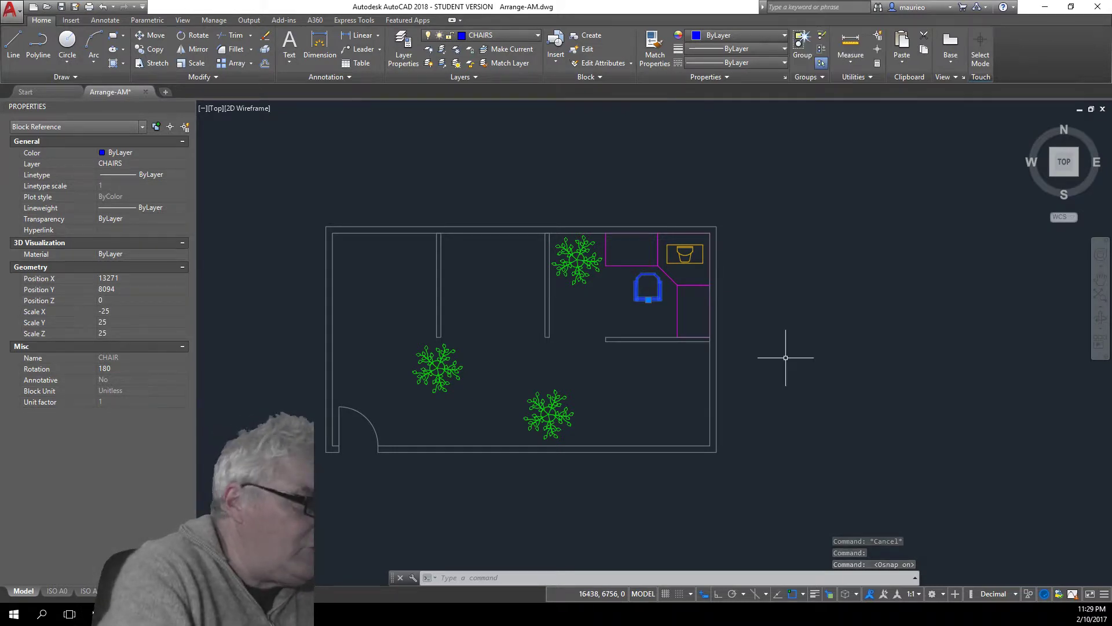
pyautogui.click(651, 285)
pyautogui.rightClick(798, 312)
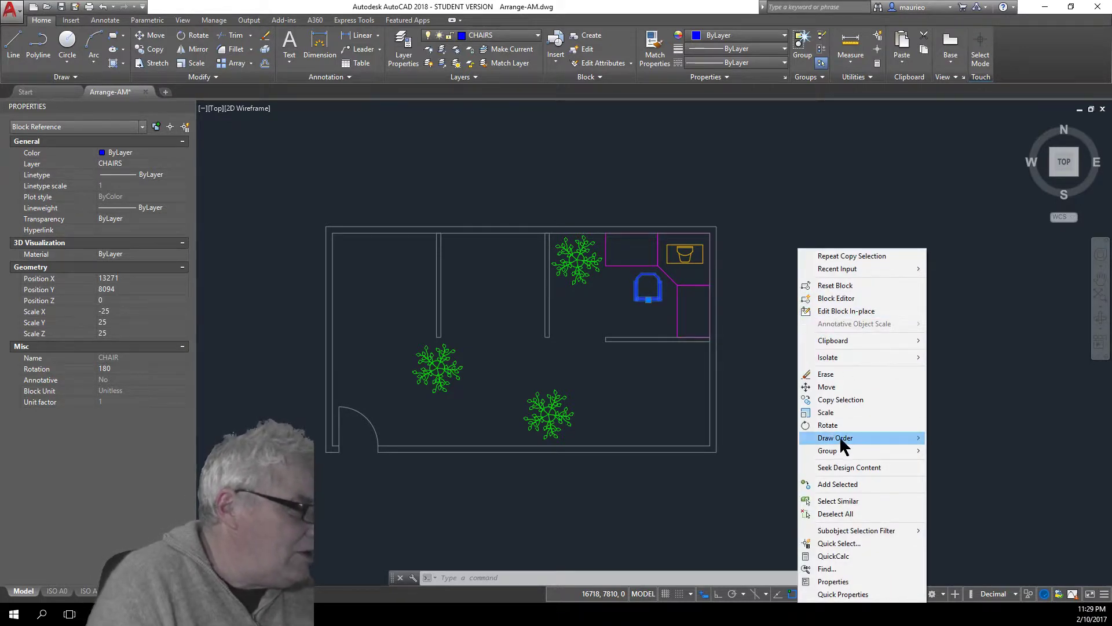
pyautogui.click(825, 399)
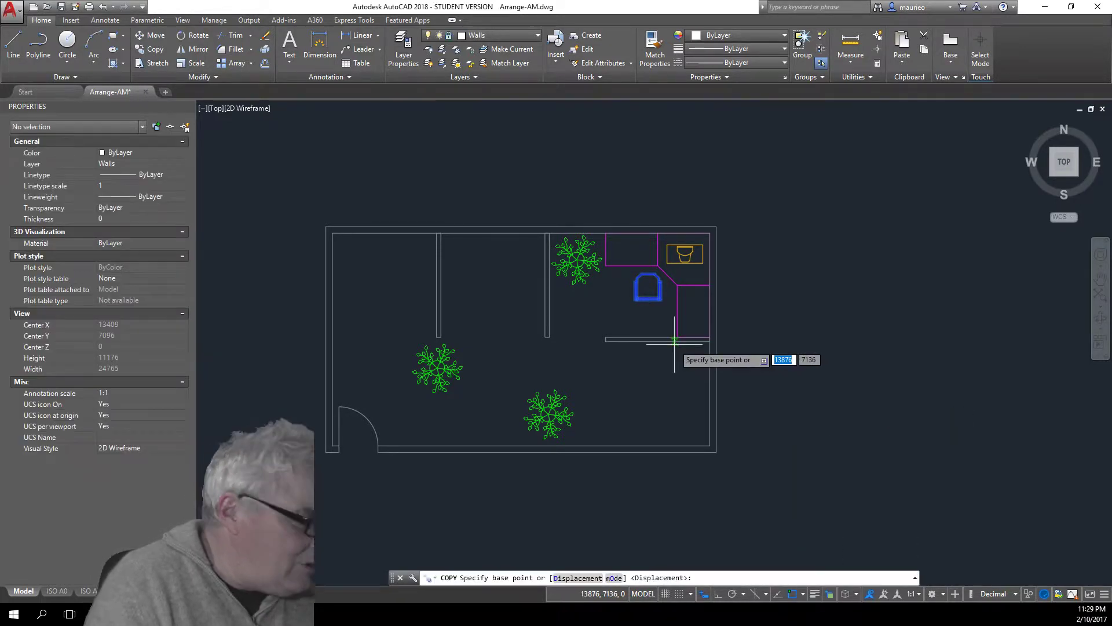
pyautogui.click(647, 301)
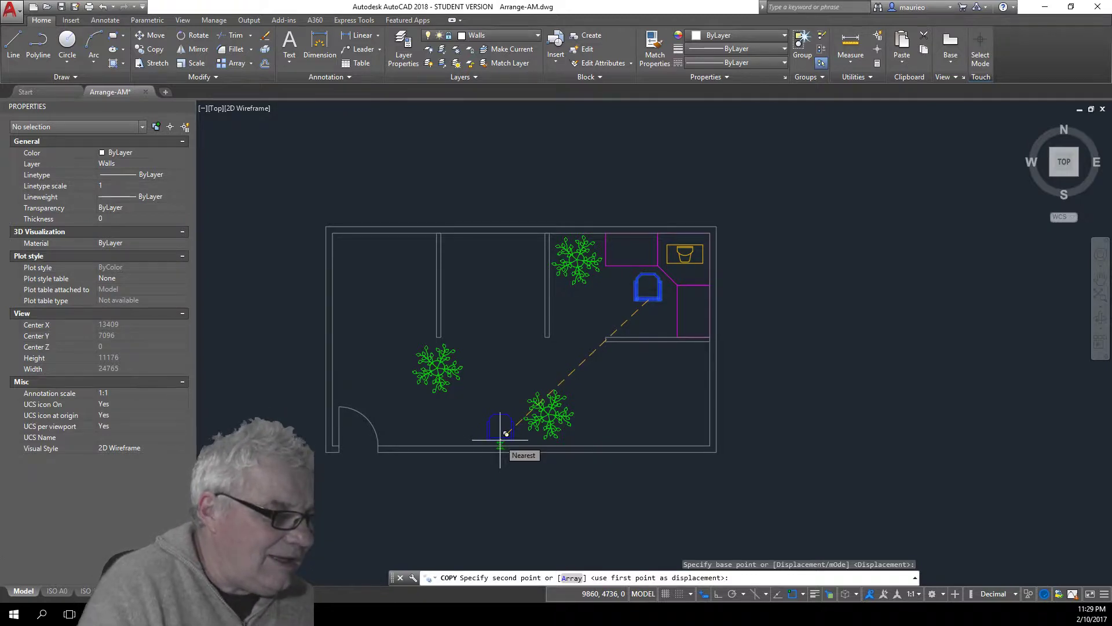
pyautogui.click(506, 433)
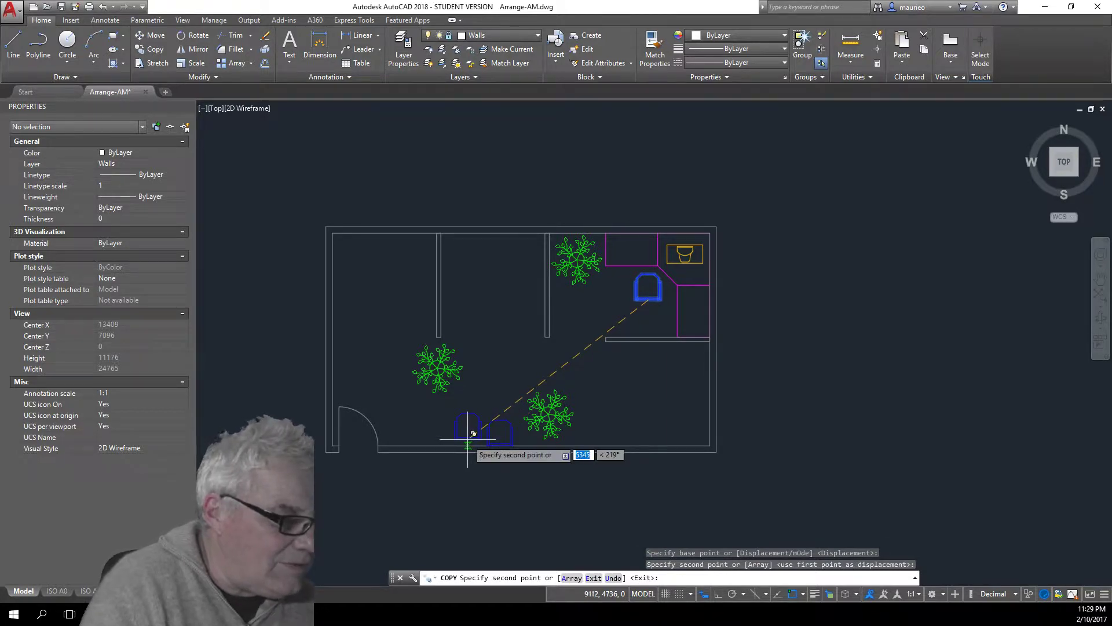
pyautogui.click(471, 433)
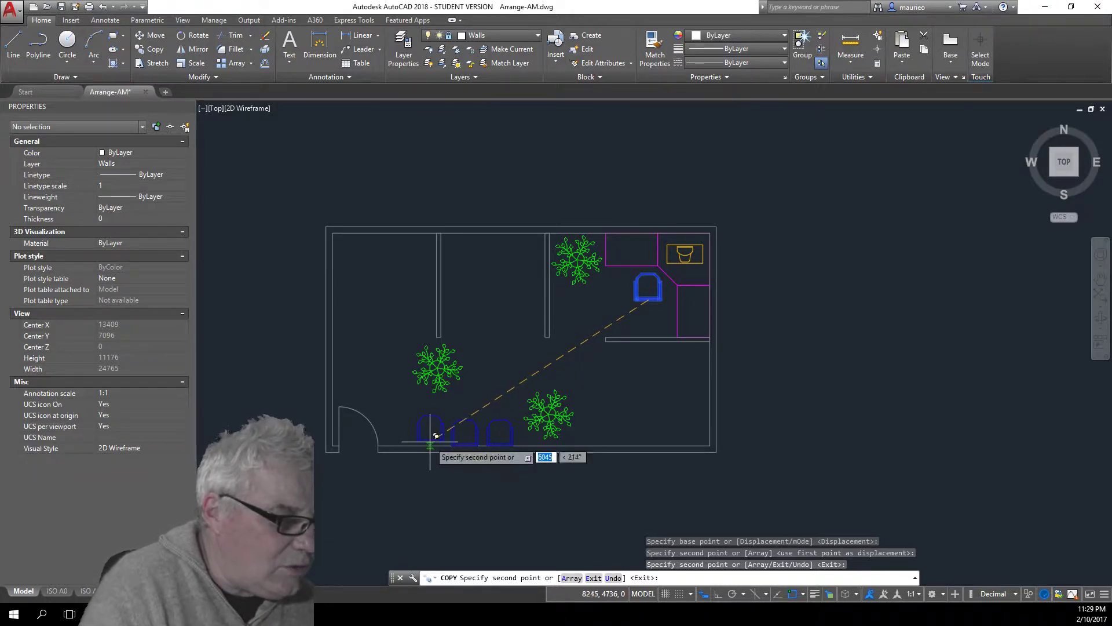
pyautogui.click(429, 441)
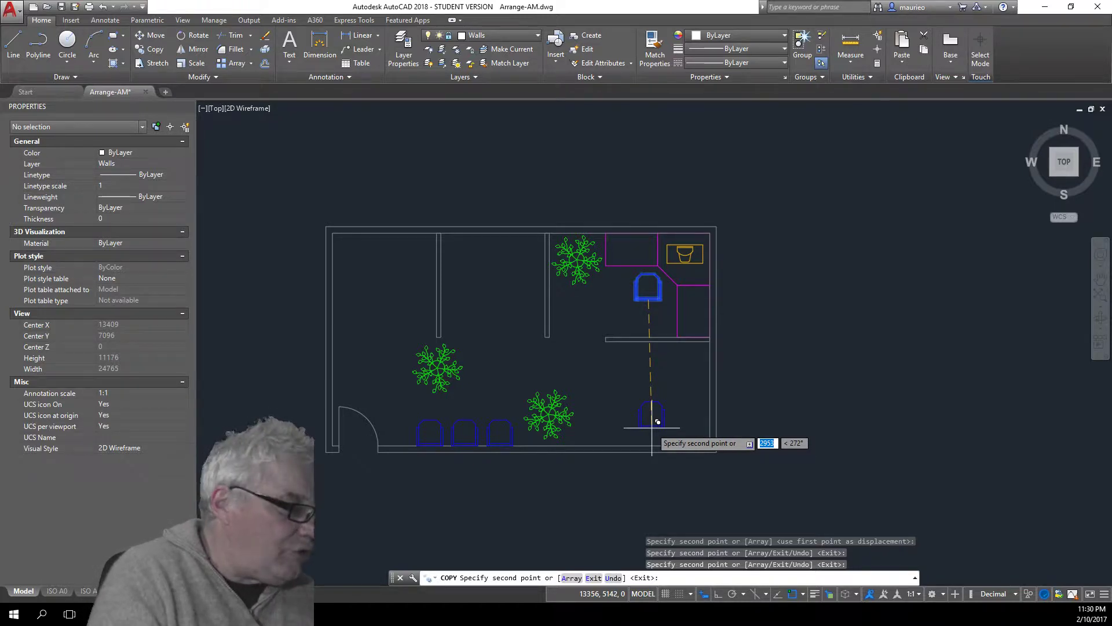
# Step: Copy the chair straight down in ortho mode into the open area below the horizontal partition and end the Copy command
pyautogui.press('F8')
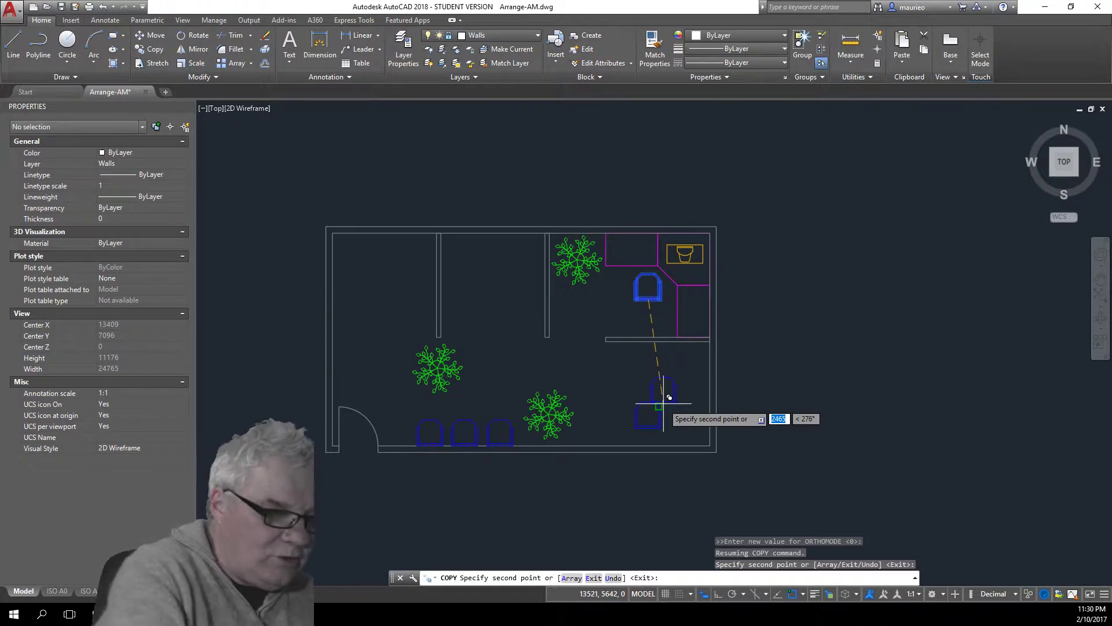
pyautogui.press('Escape')
pyautogui.press('Escape')
pyautogui.press('Escape')
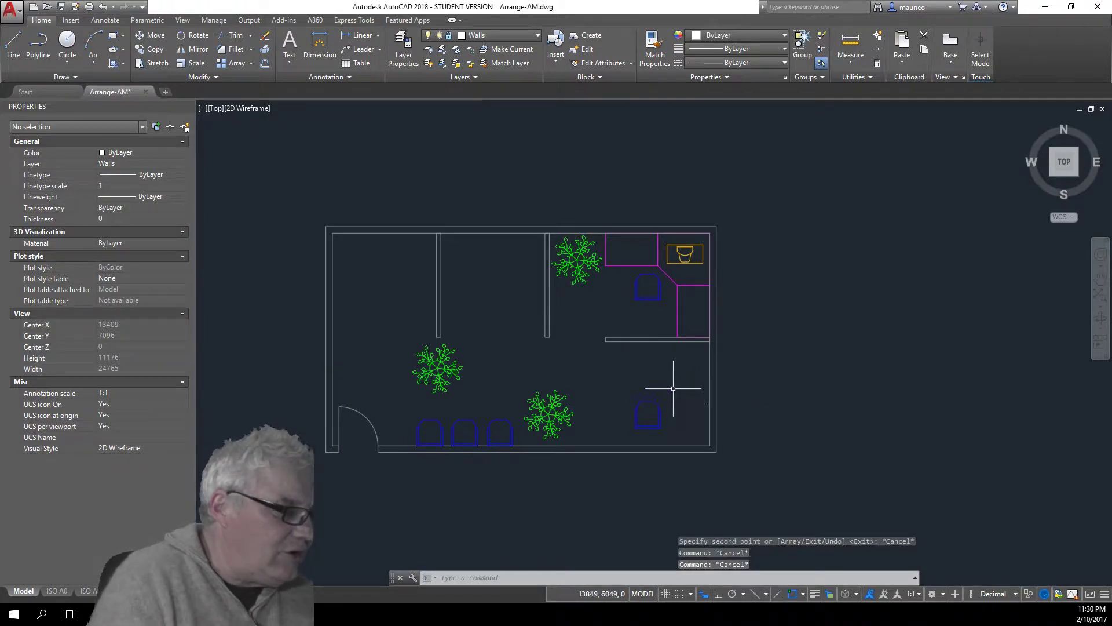
# Step: Delete the extra chair in the open area below the horizontal partition
pyautogui.click(673, 389)
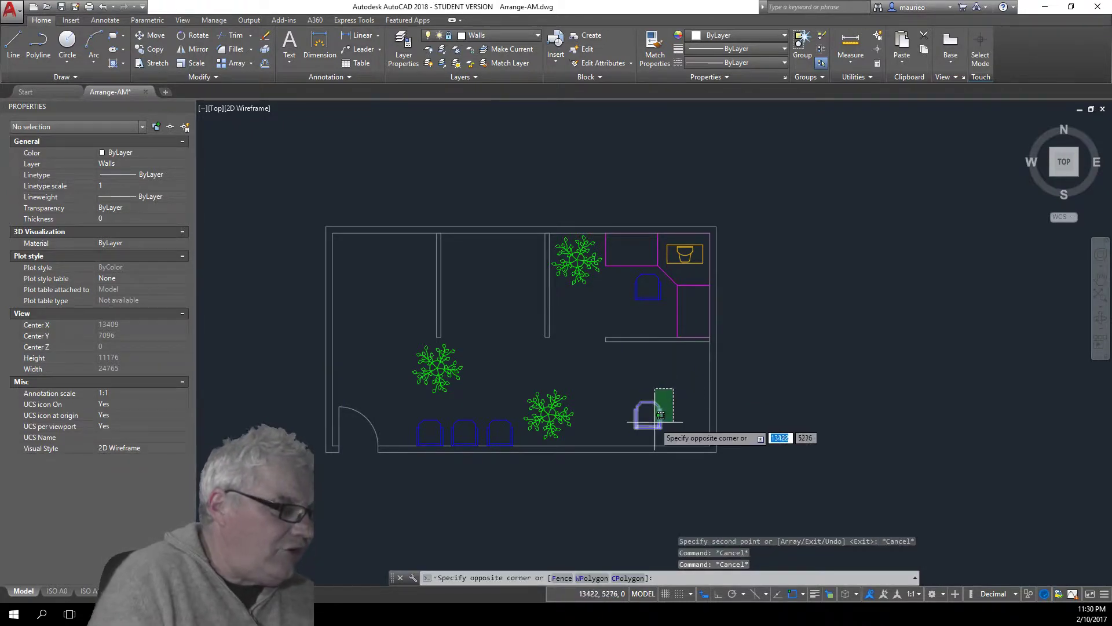
pyautogui.click(610, 436)
pyautogui.press('Delete')
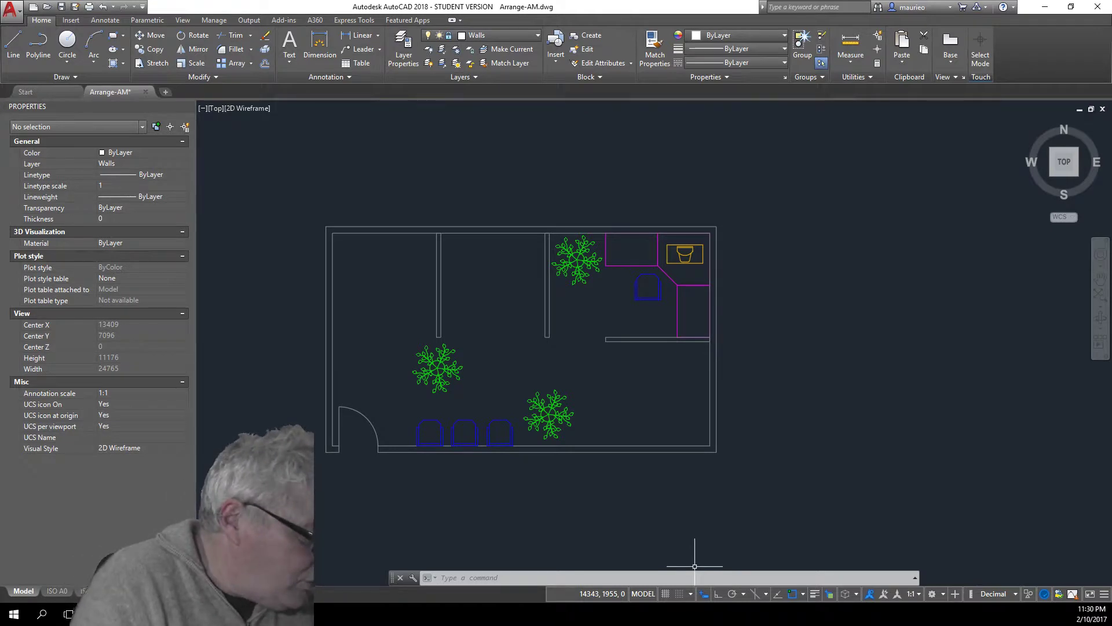
# Step: Turn on polar tracking with the 45, 90, 135, 180 degree angle increments
pyautogui.click(733, 594)
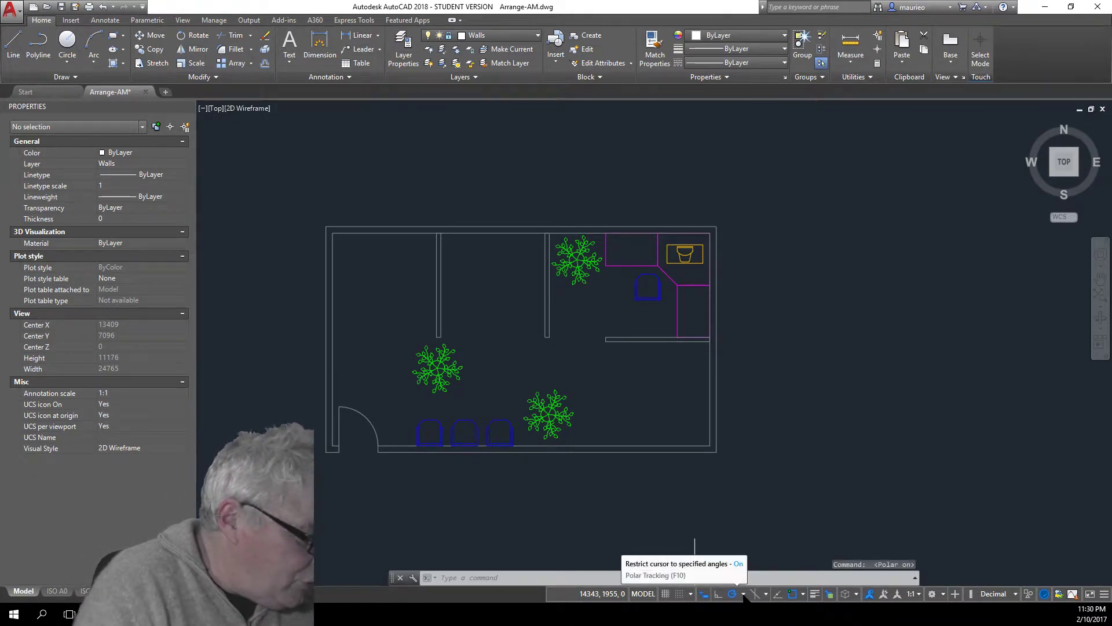
pyautogui.click(742, 595)
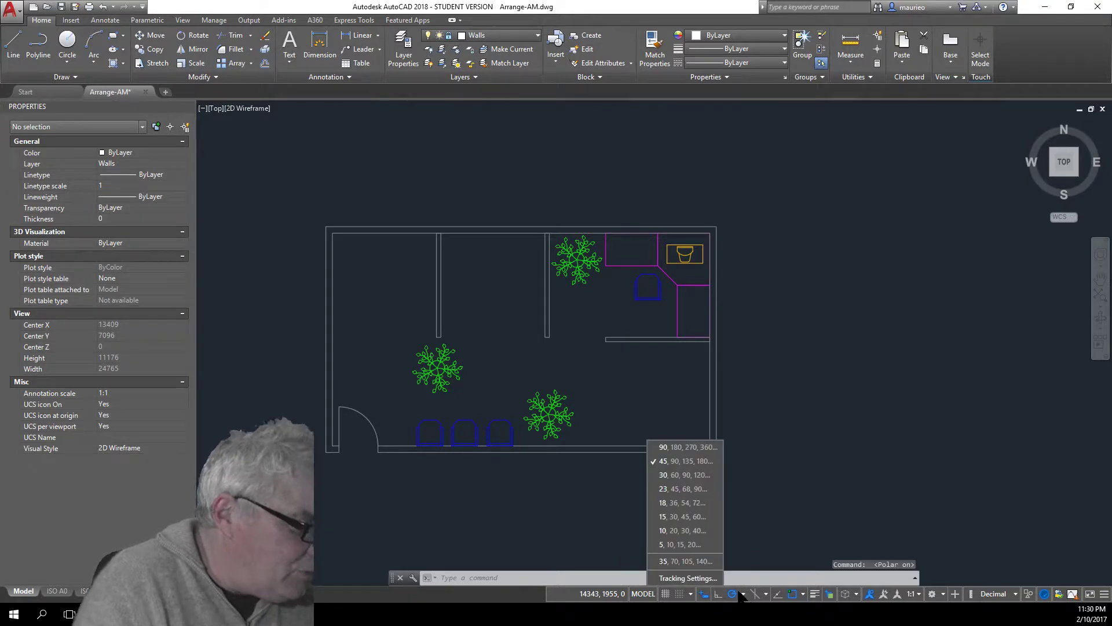
pyautogui.click(674, 460)
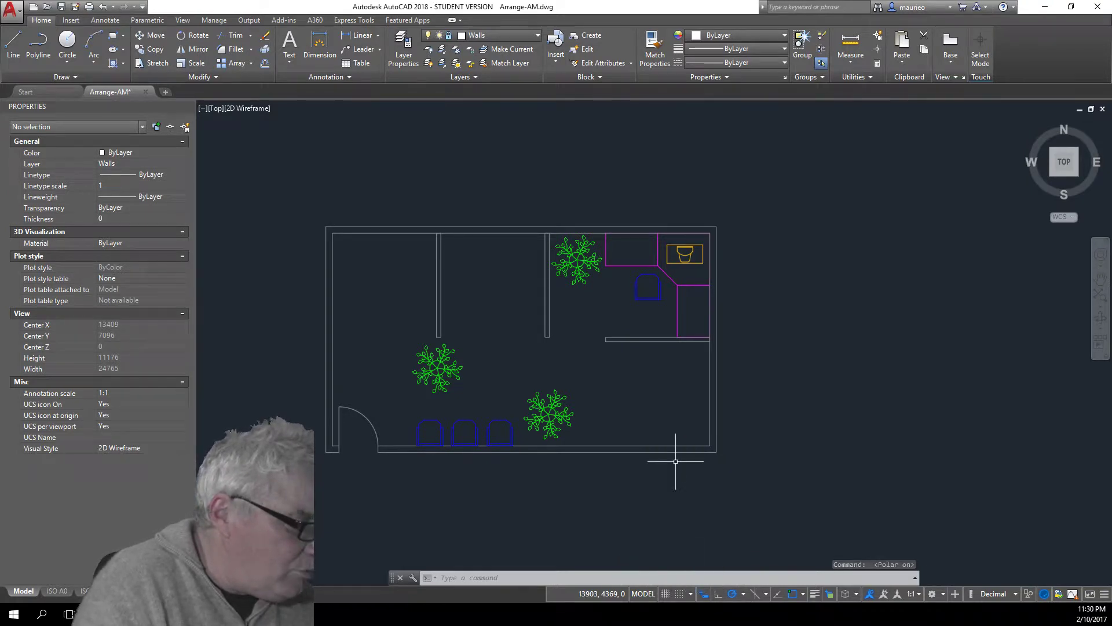
pyautogui.click(743, 594)
pyautogui.click(757, 542)
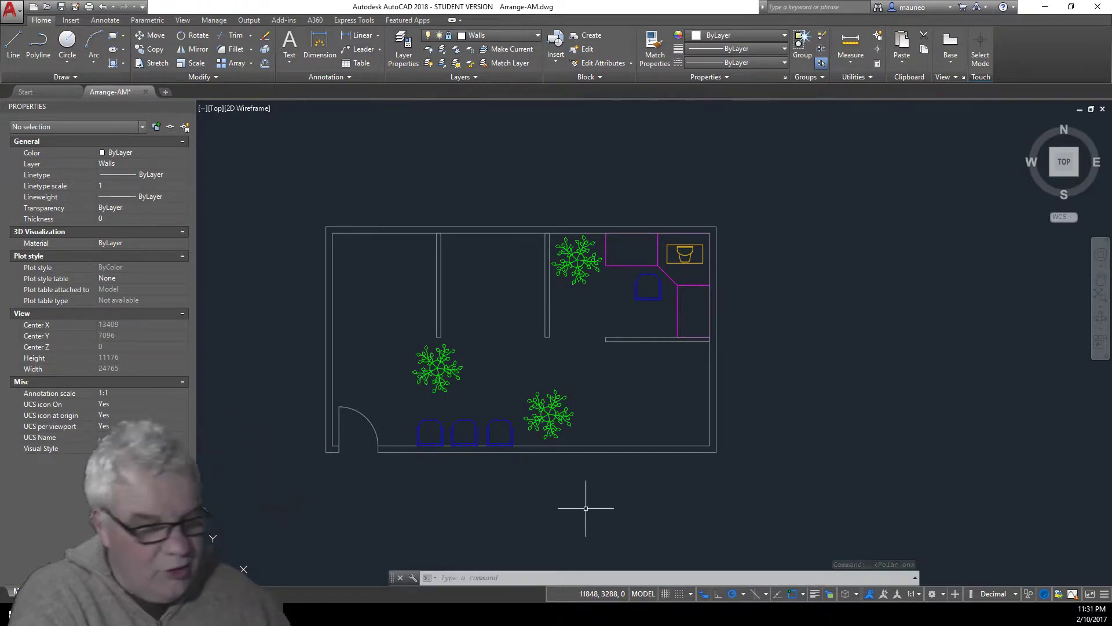
# Step: Rotate the corner-desk chair 315° about the middle of its back edge so it faces the desk's diagonal edge
pyautogui.click(651, 301)
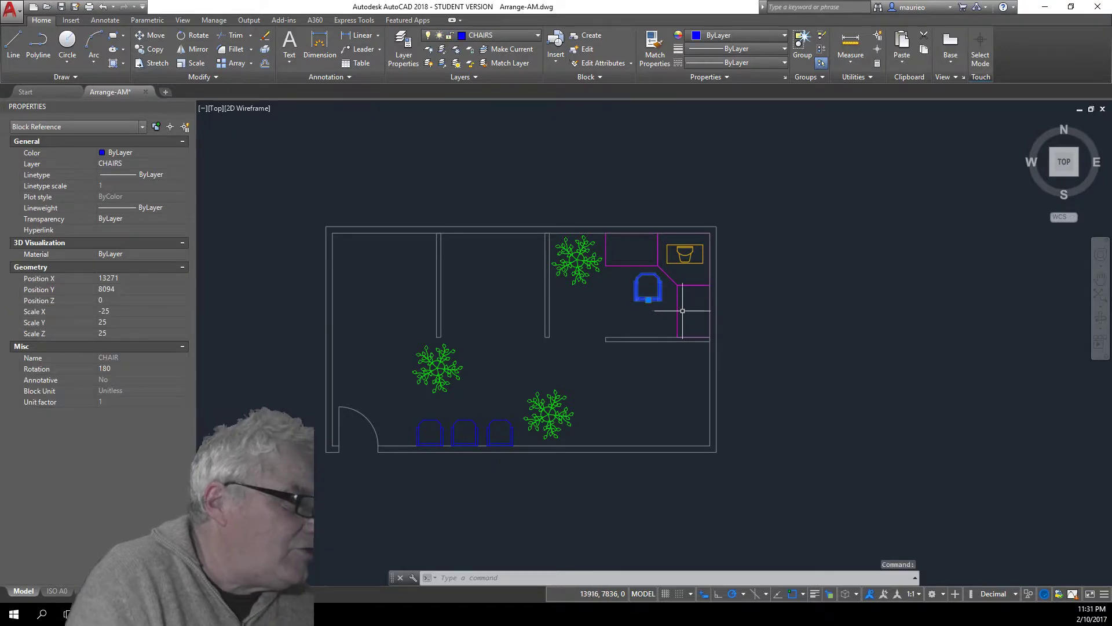
pyautogui.rightClick(649, 322)
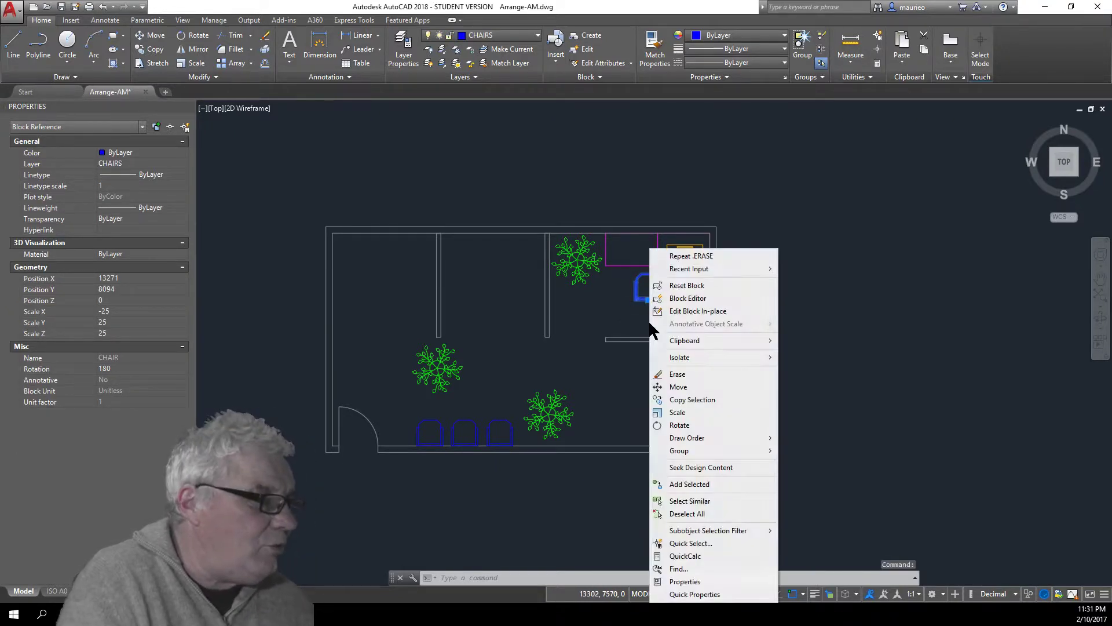
pyautogui.click(680, 425)
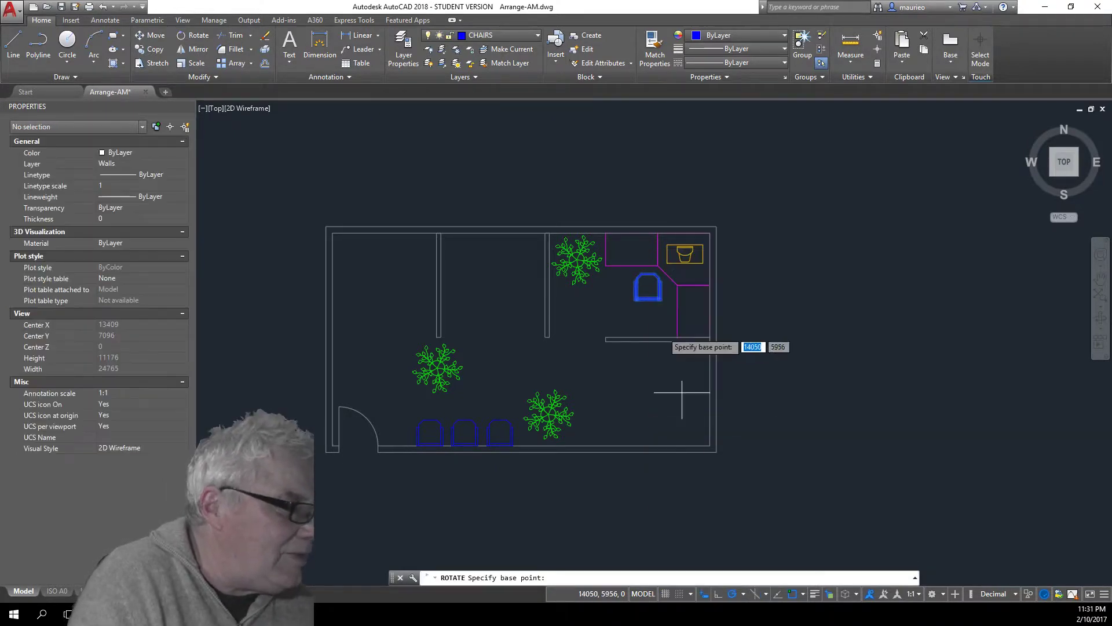
pyautogui.click(649, 299)
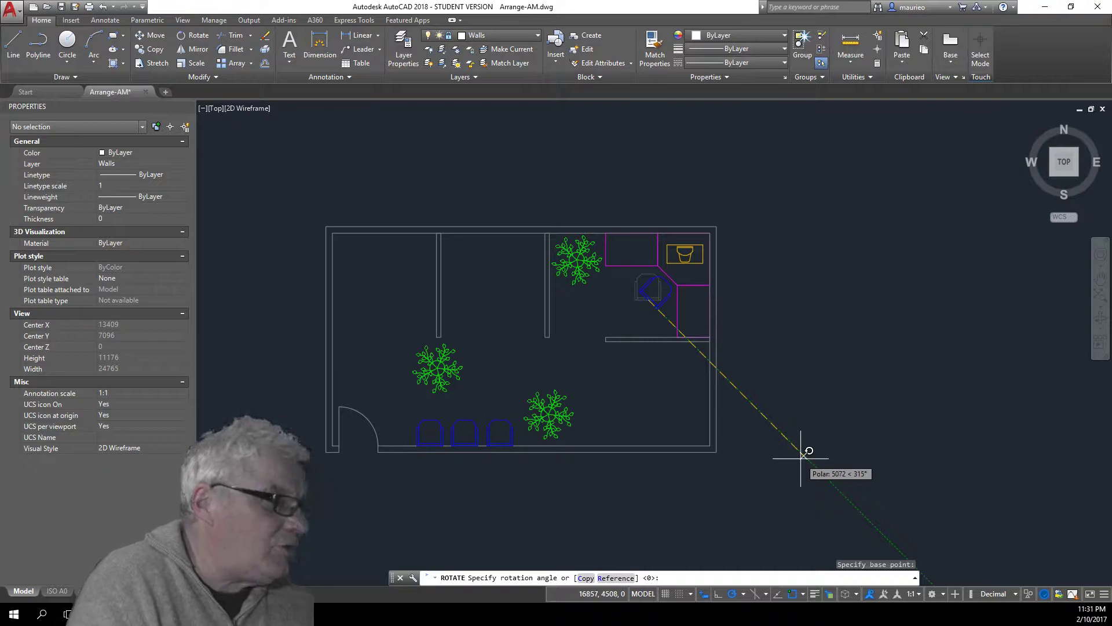
pyautogui.click(801, 457)
# Step: Move the rotated desk chair about 140 units along the 135° polar direction, parallel to the desk's diagonal edge
pyautogui.click(659, 307)
pyautogui.rightClick(776, 351)
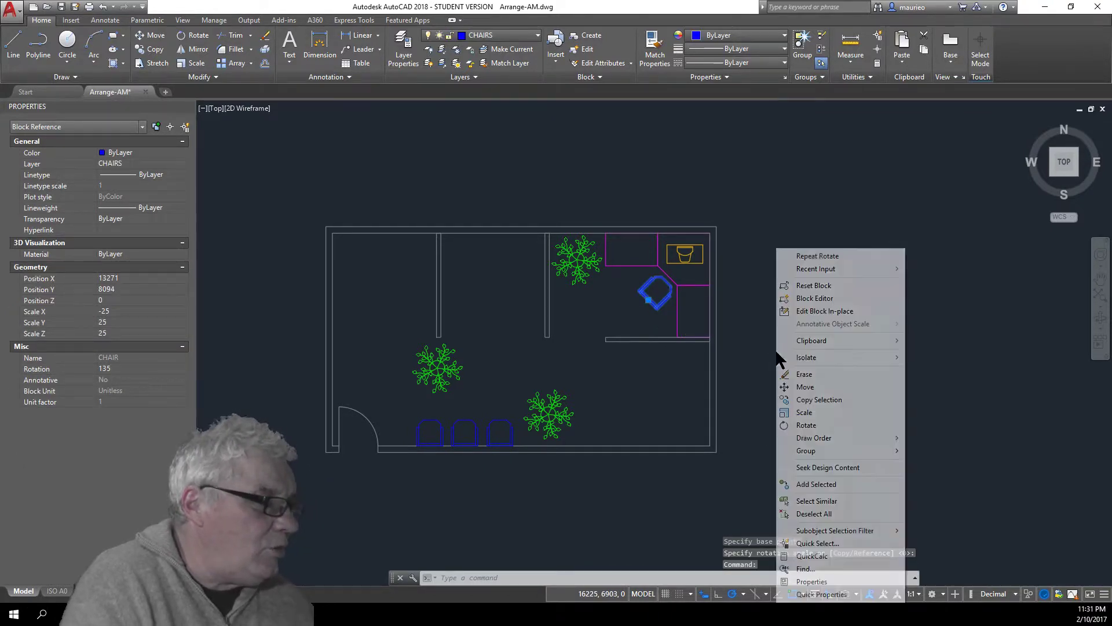
pyautogui.click(811, 389)
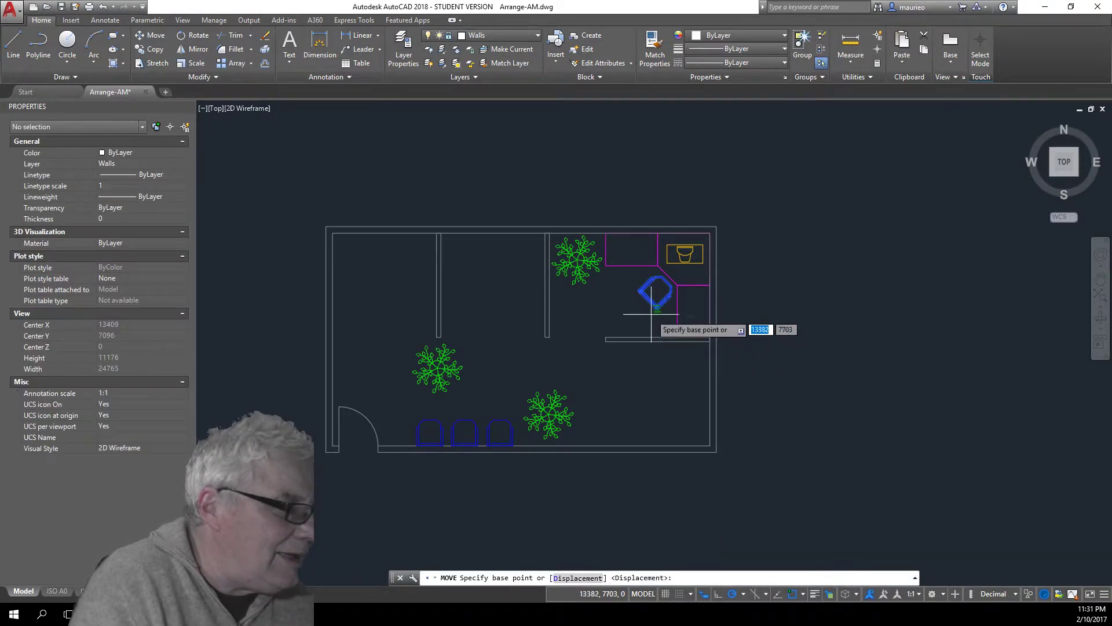
pyautogui.click(773, 375)
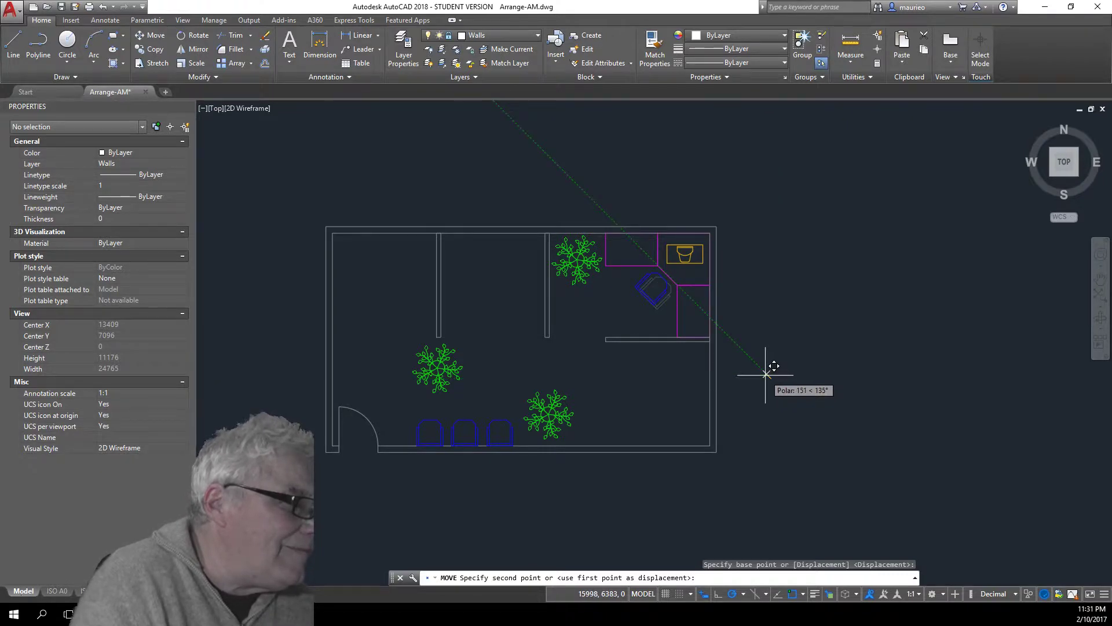
pyautogui.click(767, 375)
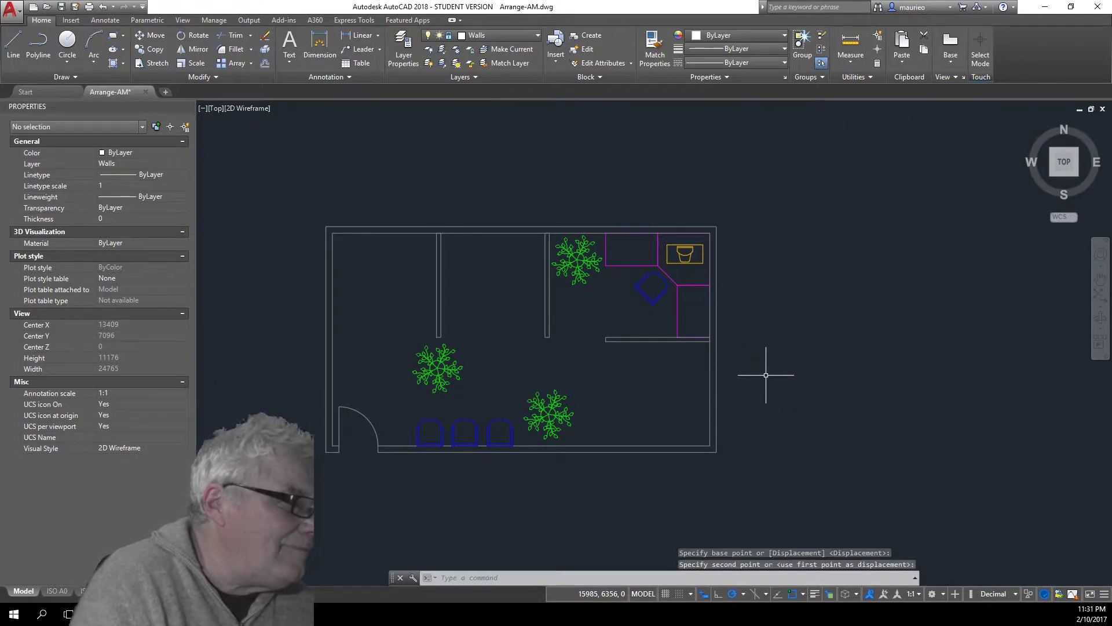
# Step: Shift the desk chair slightly further along the 135° polar direction, using a base point on the chair itself
pyautogui.click(660, 295)
pyautogui.rightClick(671, 317)
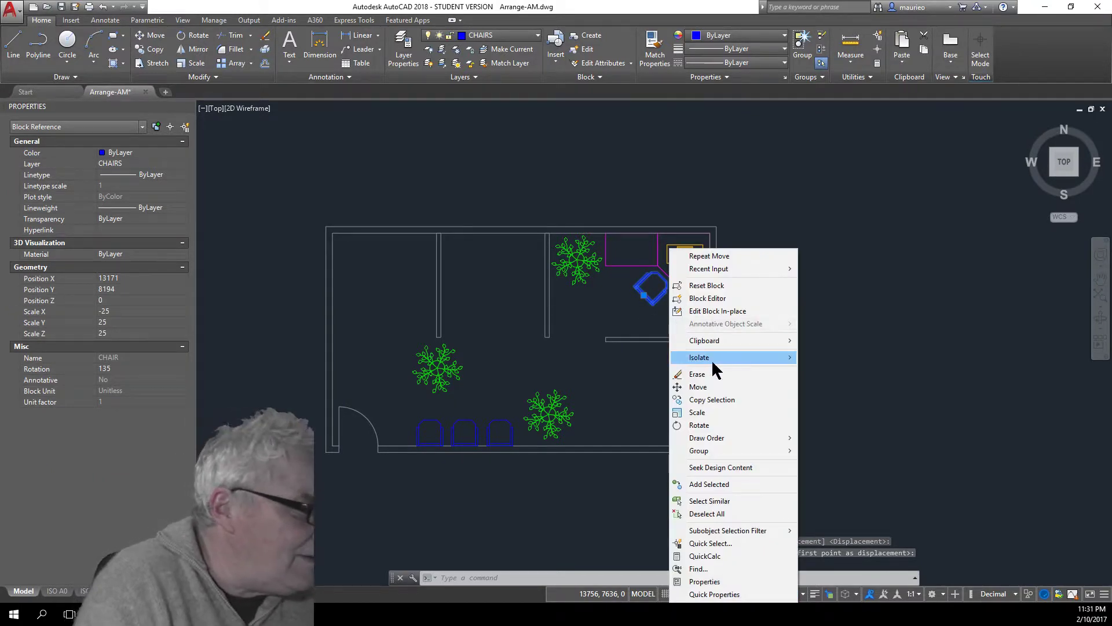
pyautogui.click(704, 387)
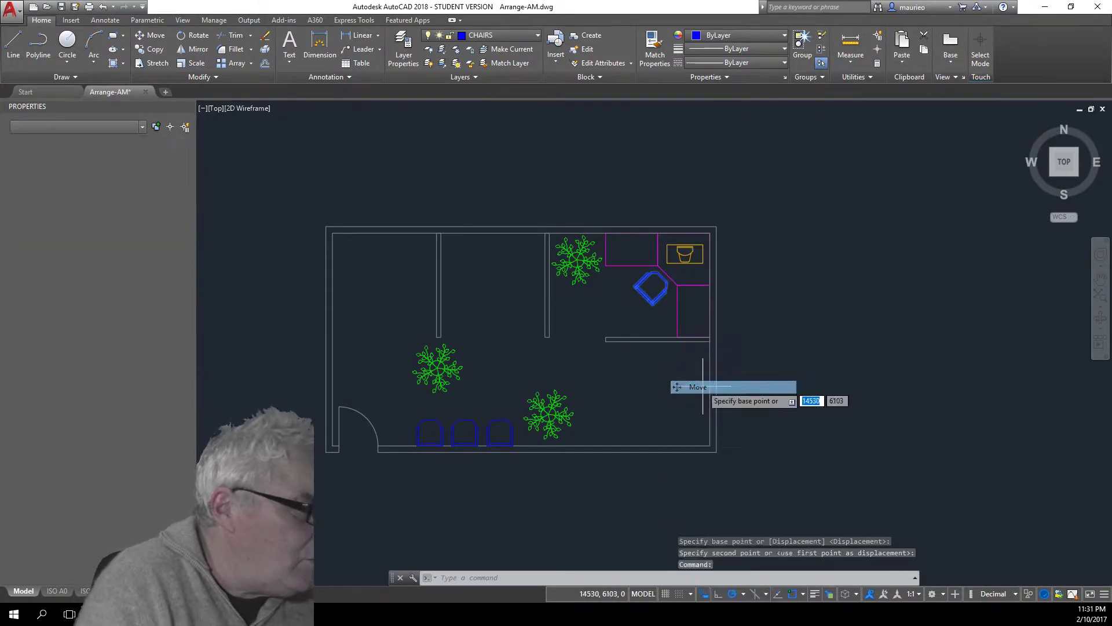
pyautogui.click(652, 288)
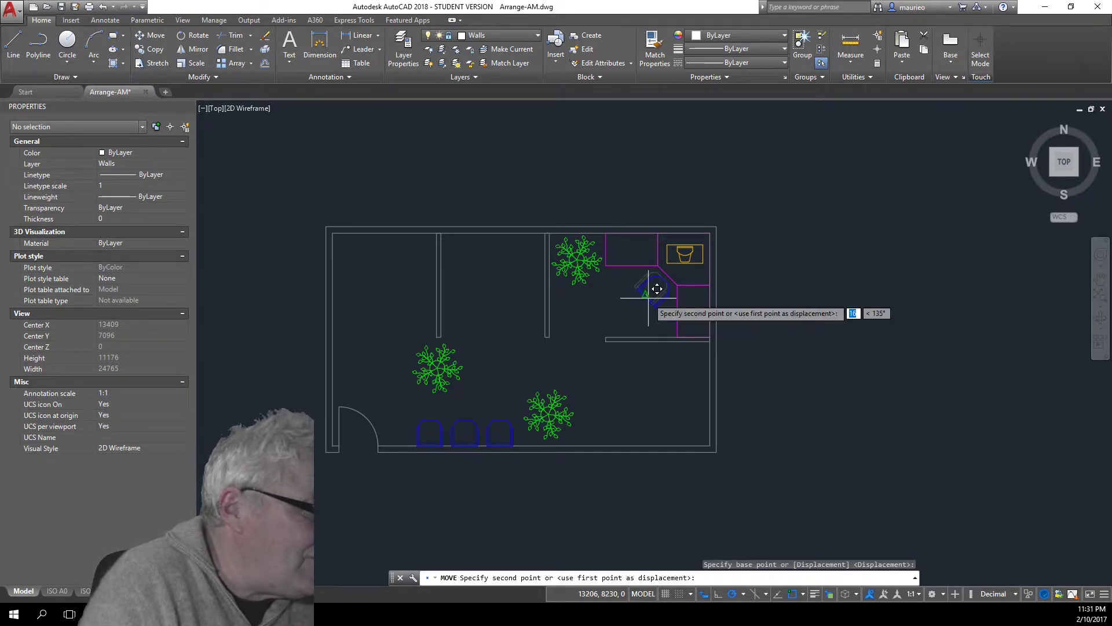
pyautogui.click(656, 288)
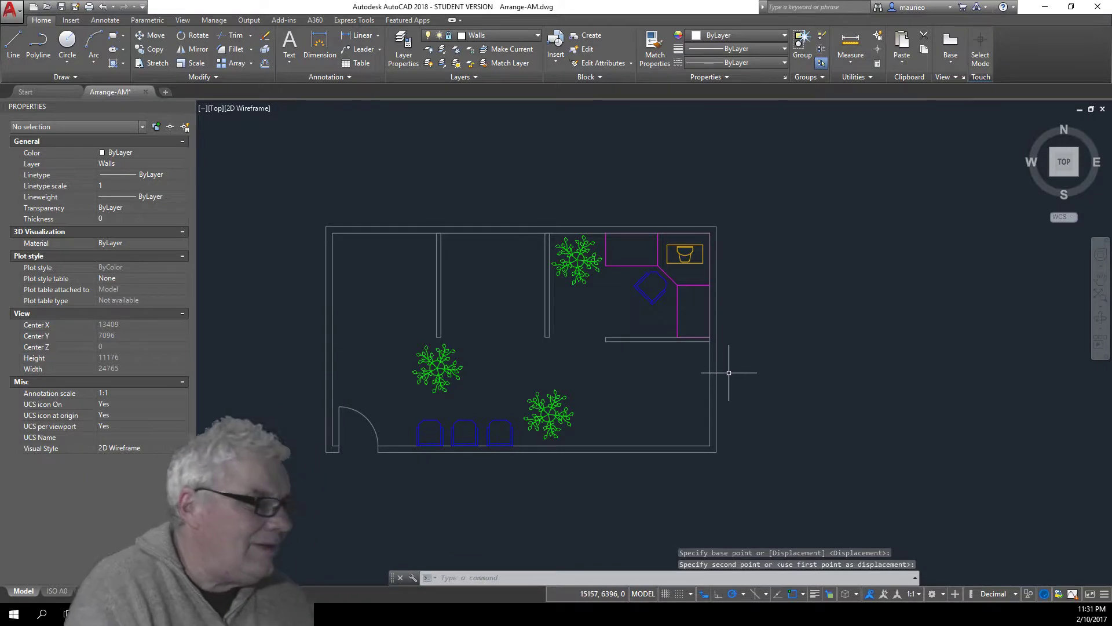
# Step: Move the desk chair slightly back along the desk's diagonal, from a base point on the chair's front edge
pyautogui.scroll(6, 670, 304)
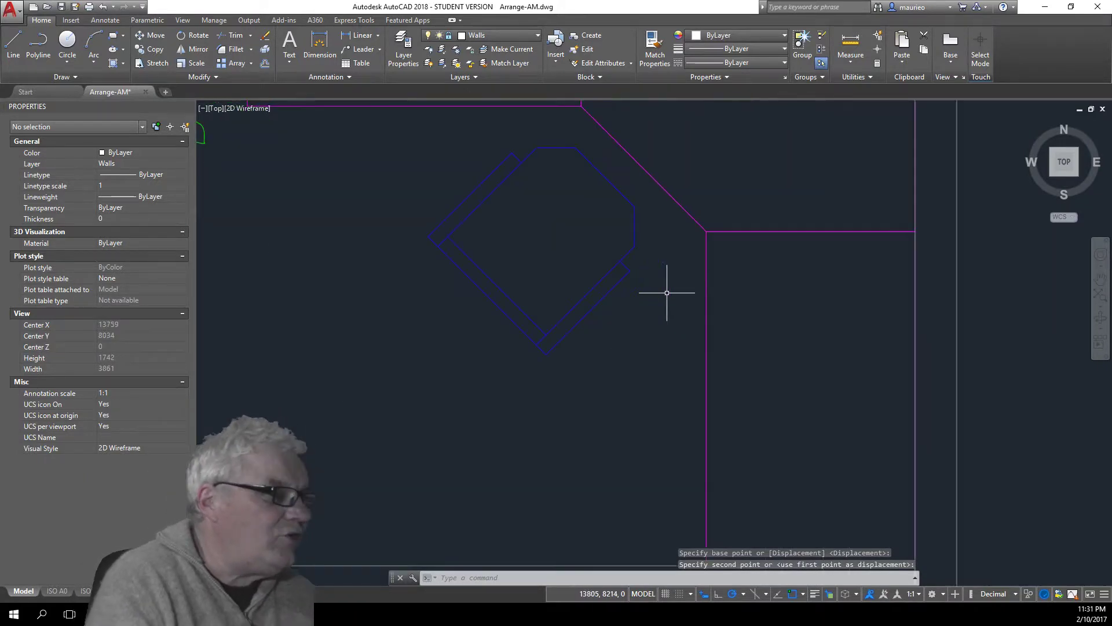
pyautogui.click(607, 293)
pyautogui.rightClick(621, 311)
pyautogui.click(662, 387)
pyautogui.click(606, 177)
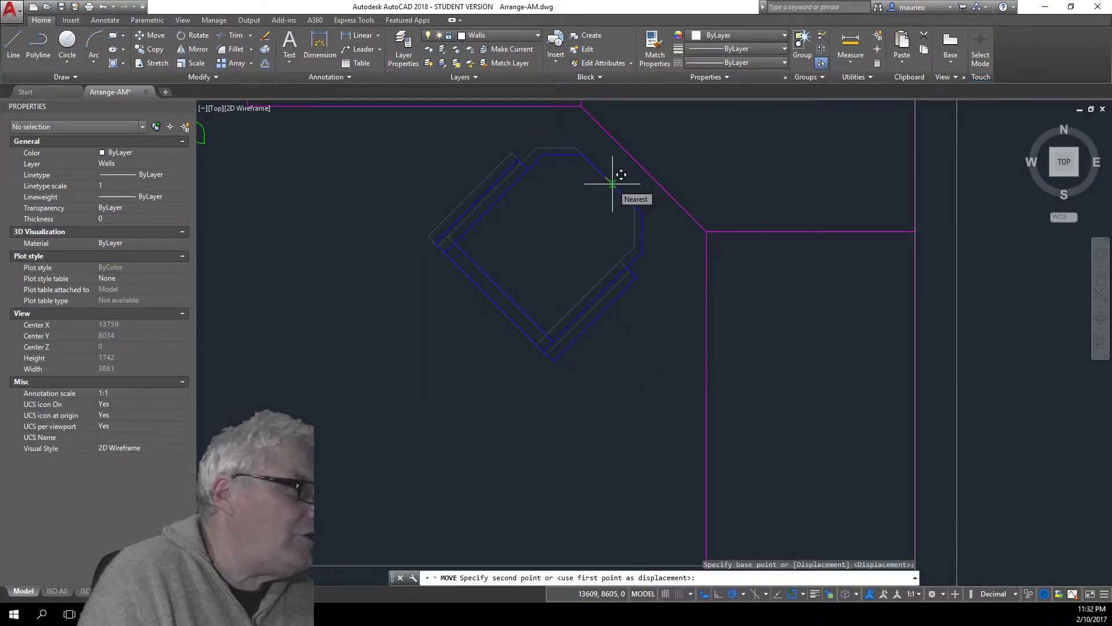
pyautogui.click(612, 184)
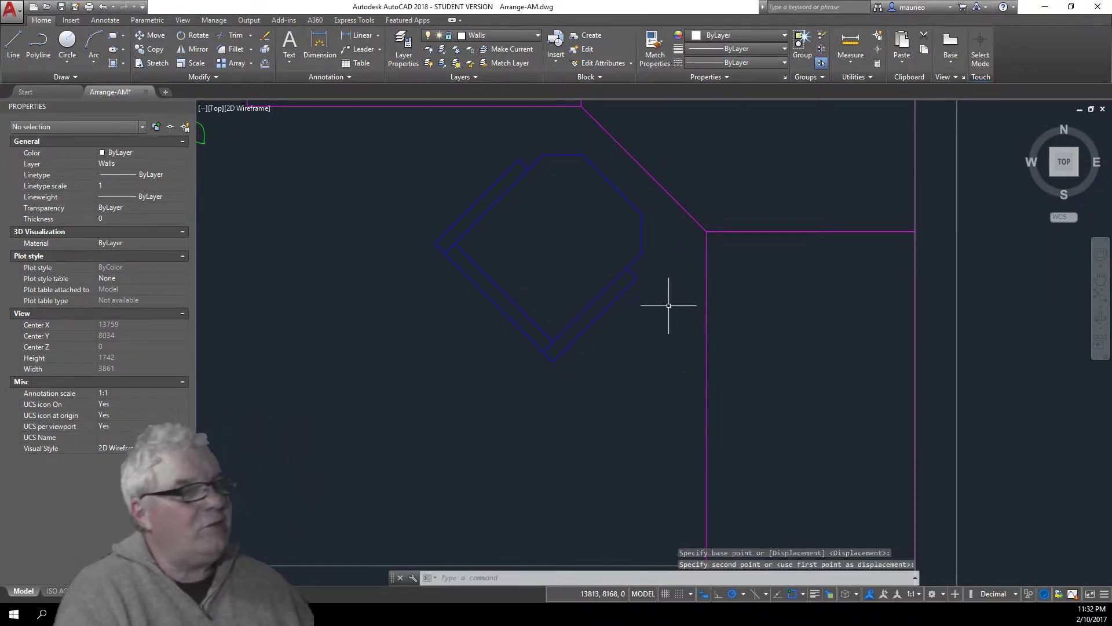
# Step: Try to move the desk chair from its front edge with object snap tracking on, and turn the tracking off again
pyautogui.click(640, 212)
pyautogui.rightClick(623, 231)
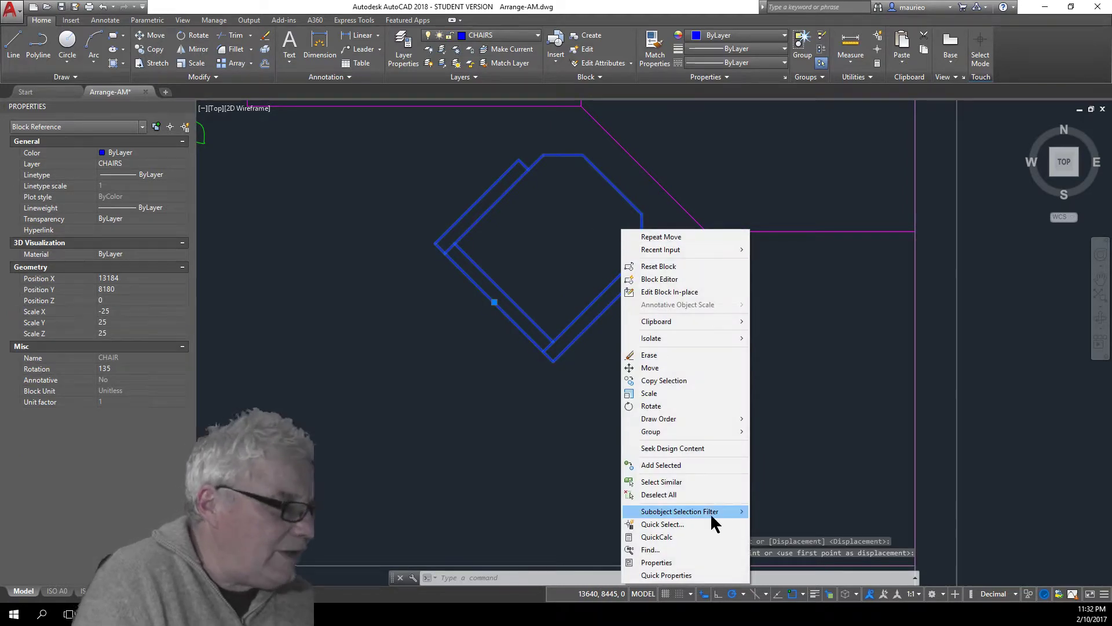
pyautogui.click(661, 367)
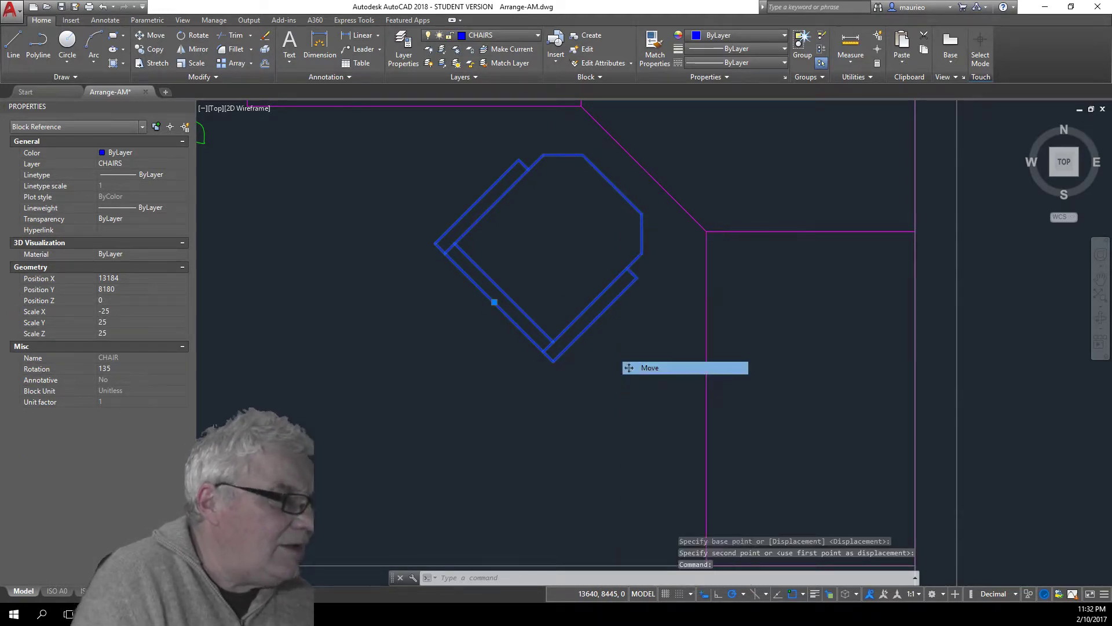
pyautogui.click(612, 185)
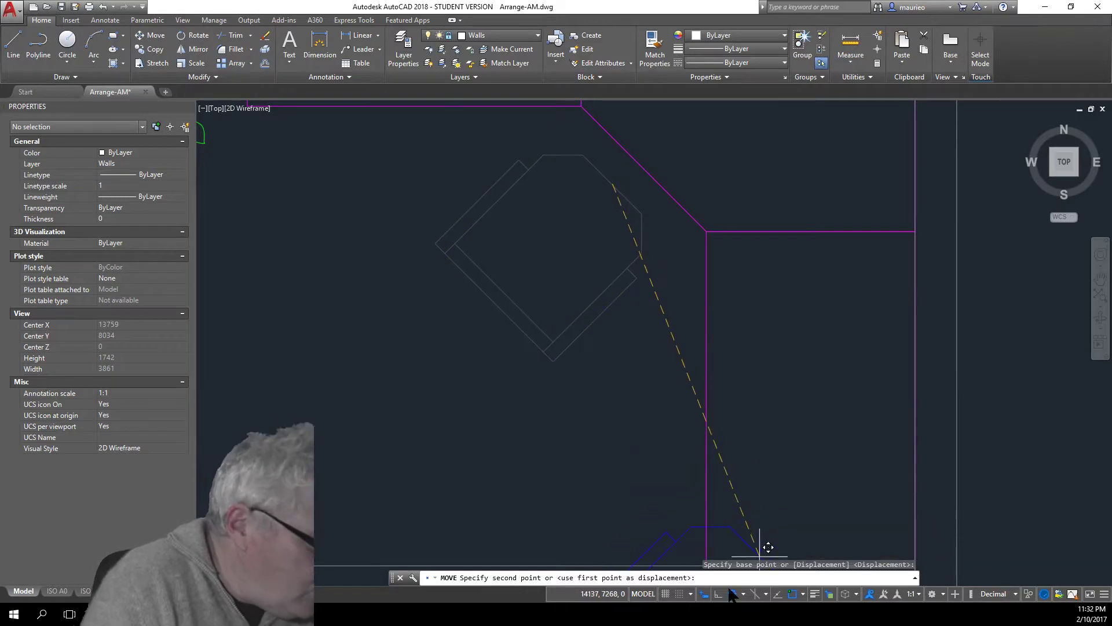
pyautogui.click(777, 593)
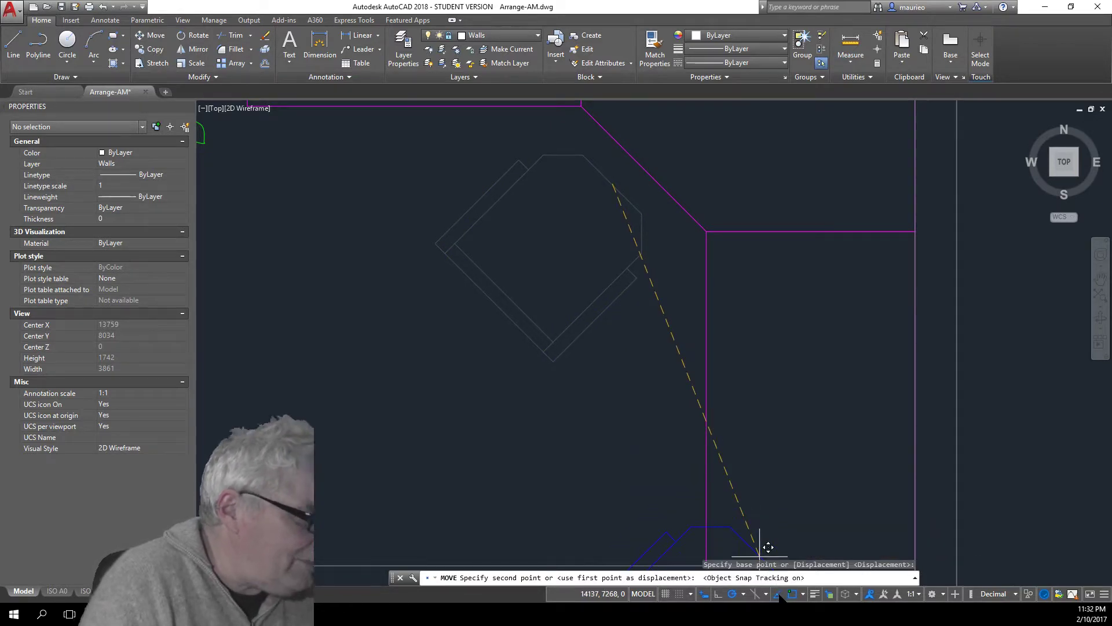
pyautogui.click(614, 182)
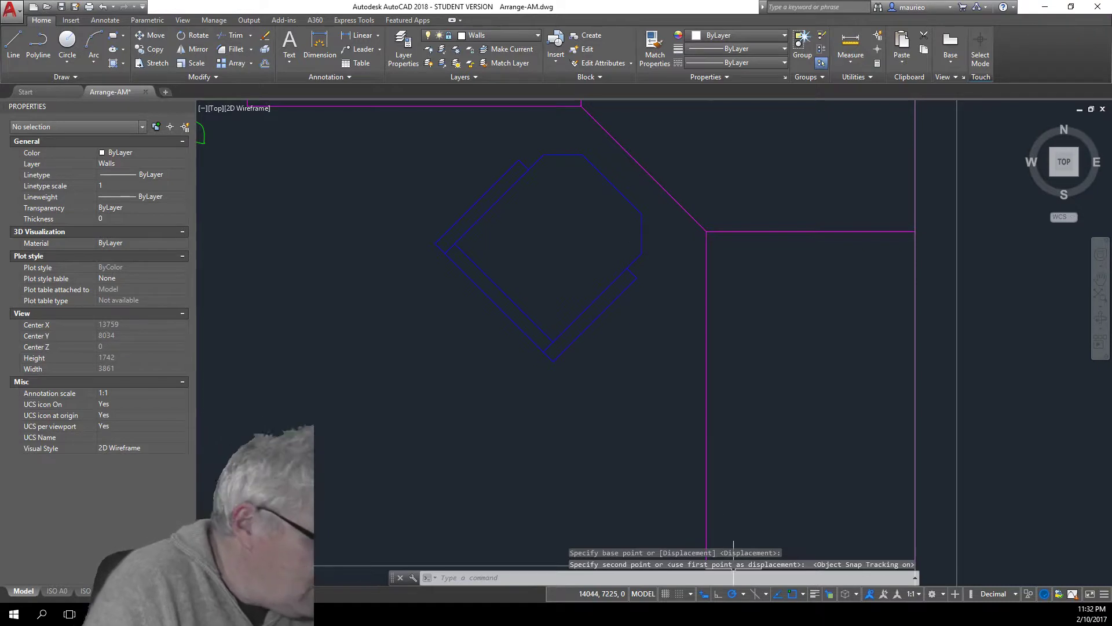
pyautogui.click(778, 595)
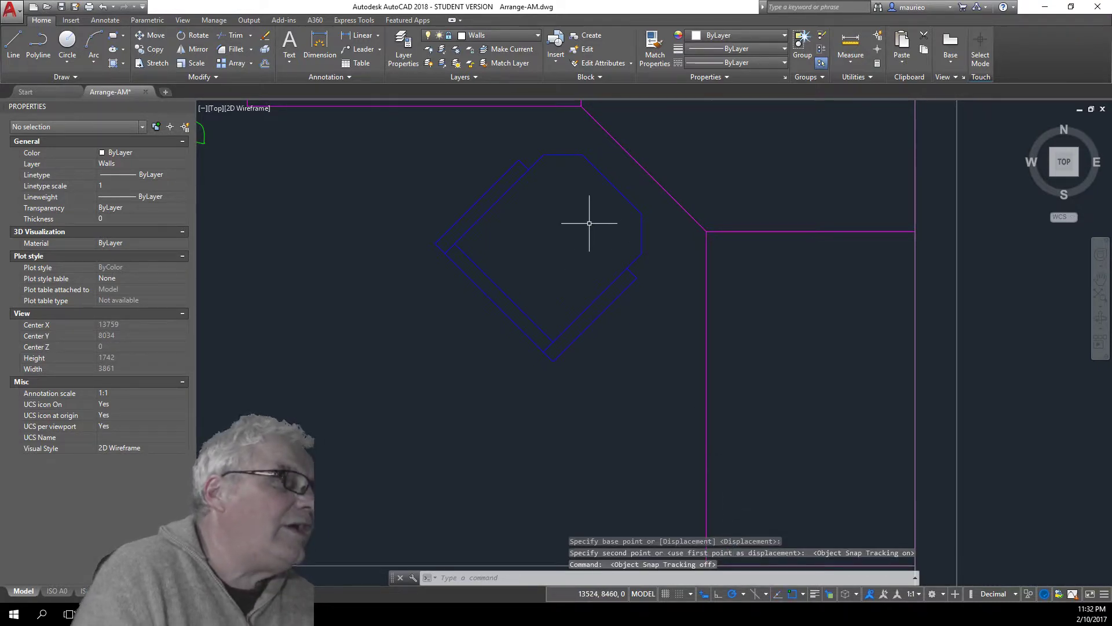
# Step: Erase the desk chair and undo the erasure
pyautogui.moveTo(622, 193)
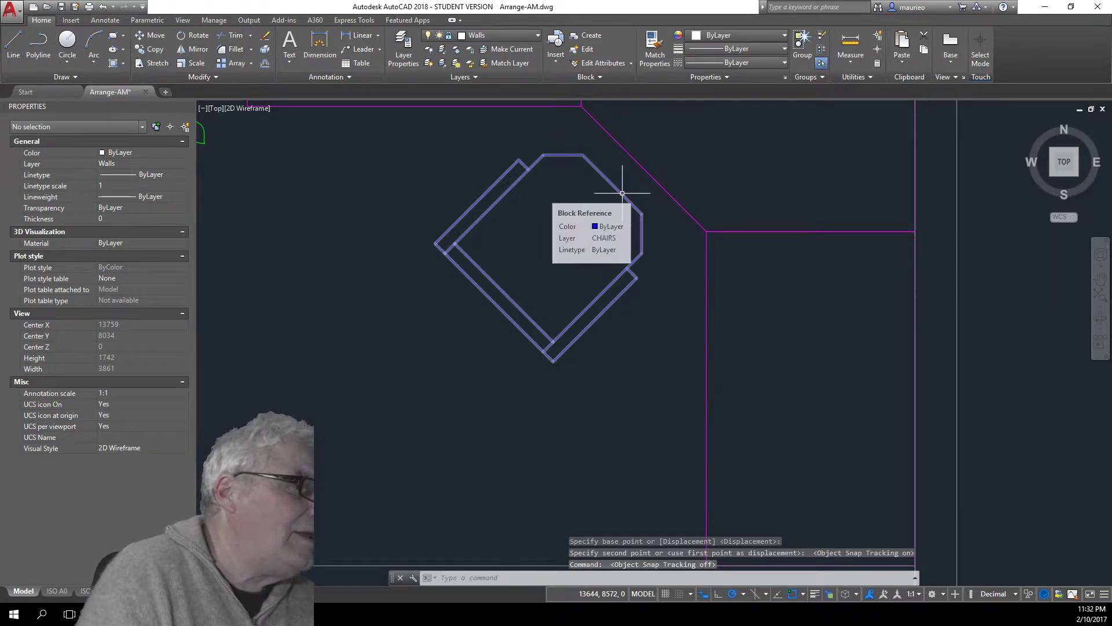
pyautogui.click(622, 193)
pyautogui.rightClick(600, 212)
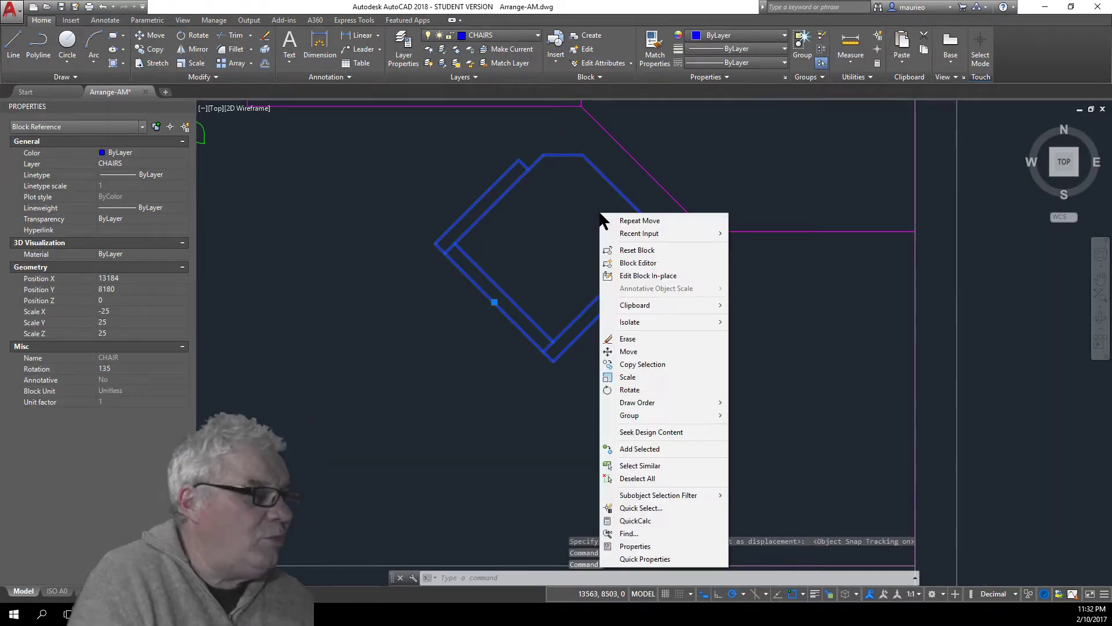
pyautogui.click(627, 338)
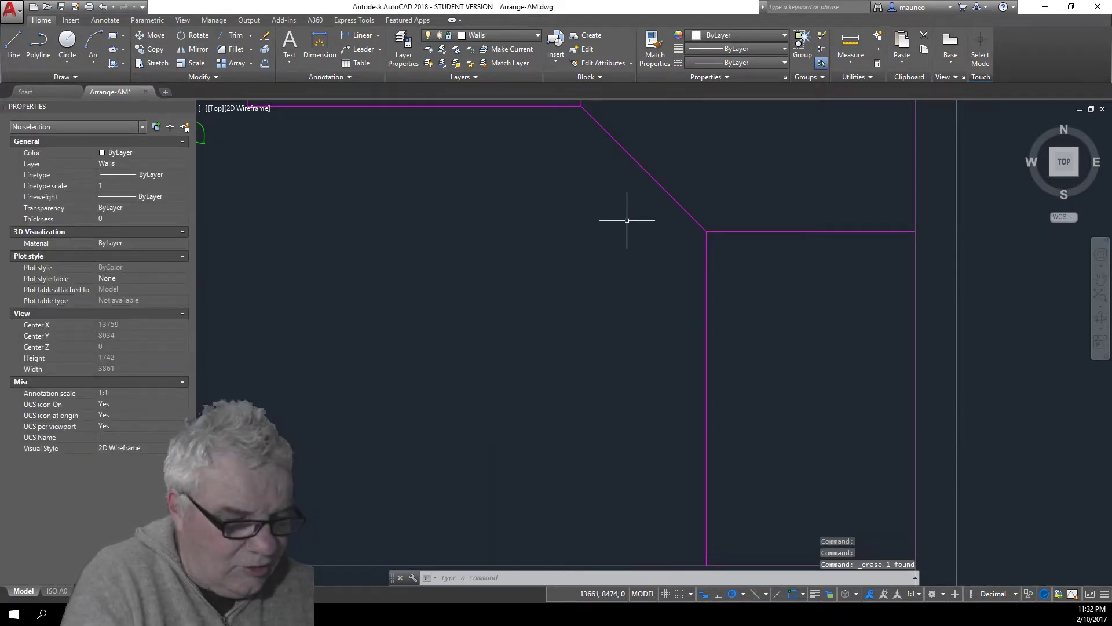
pyautogui.hotkey('ctrl', 'z')
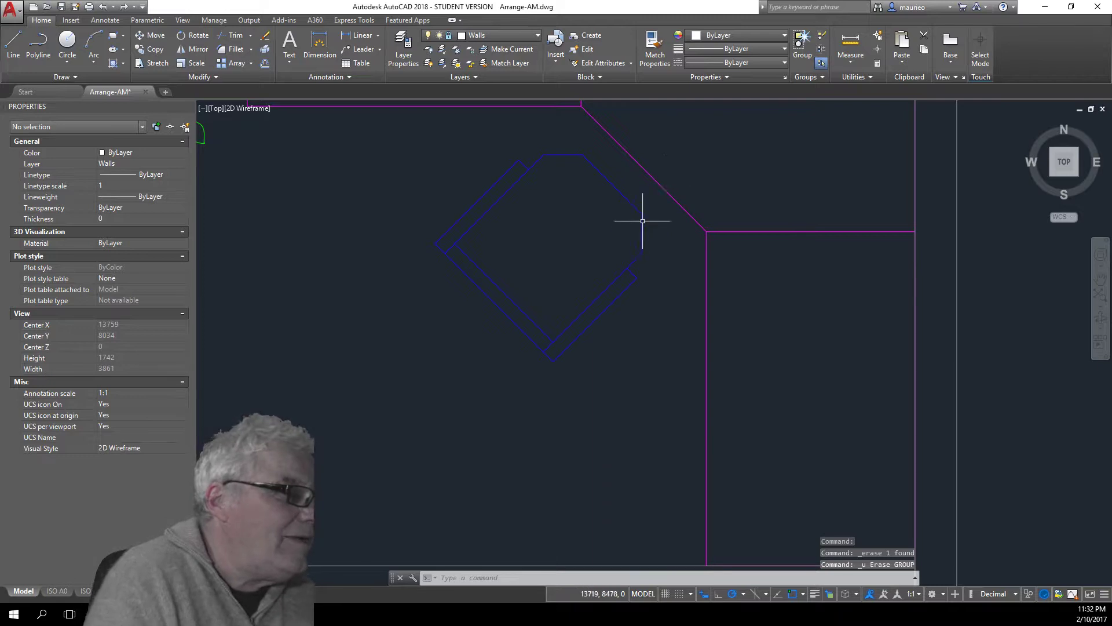
# Step: Turn object snap off during a Move and nudge the desk chair from its front edge further along the desk's diagonal
pyautogui.click(634, 215)
pyautogui.rightClick(594, 244)
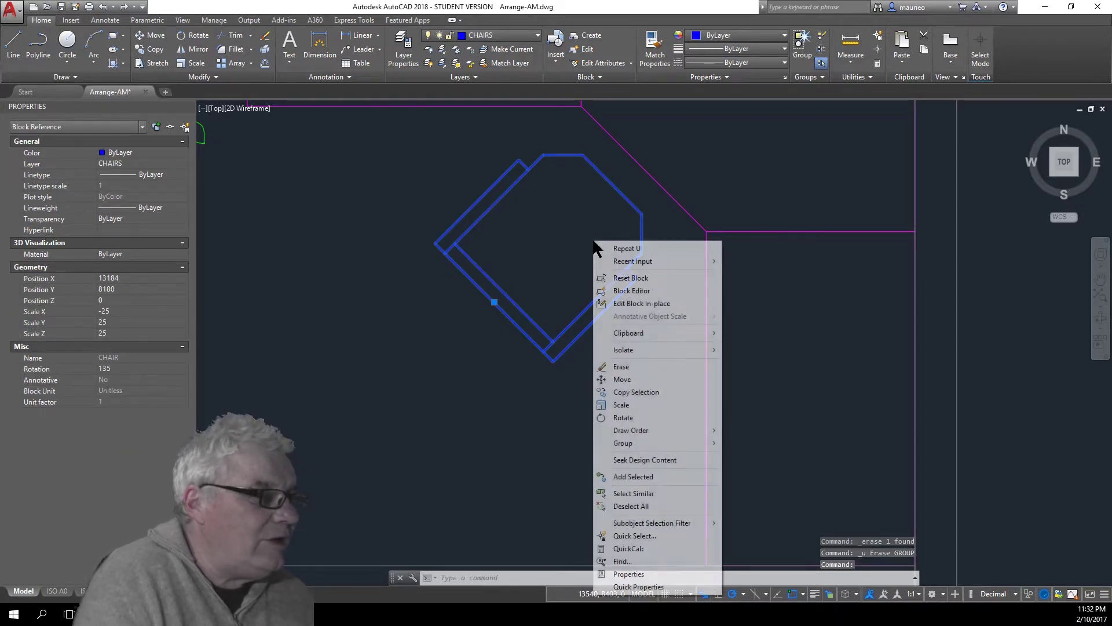
pyautogui.click(626, 380)
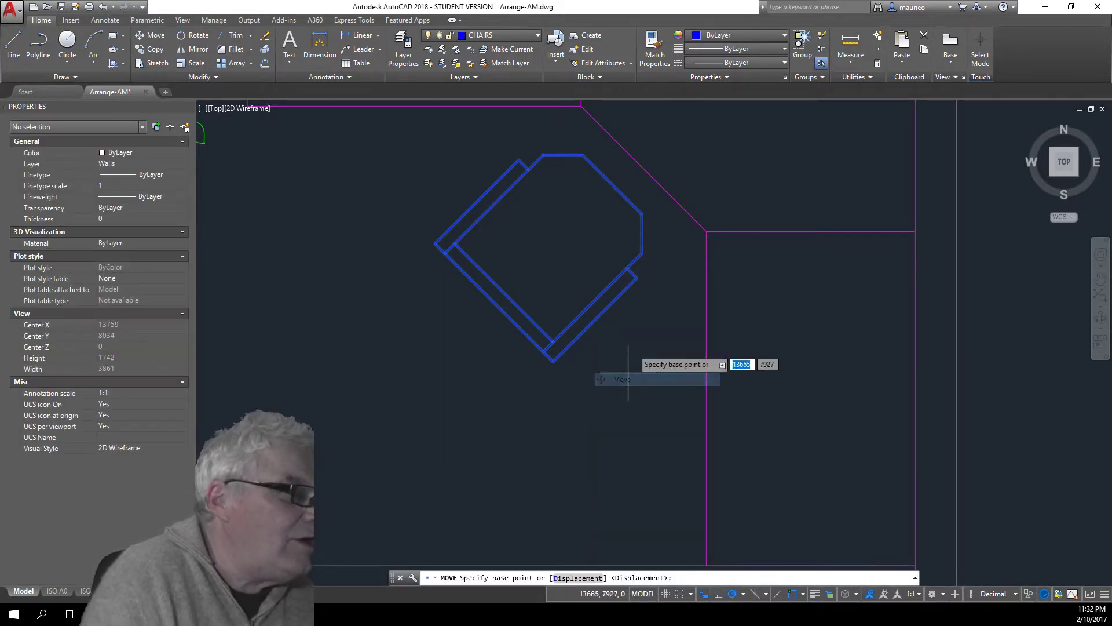
pyautogui.click(612, 184)
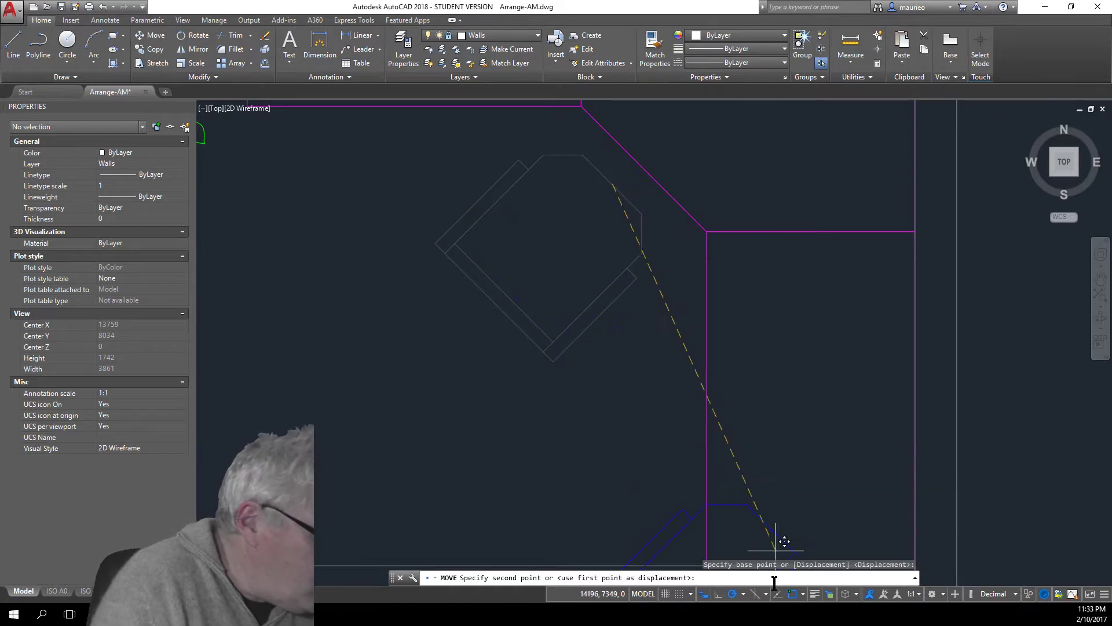
pyautogui.click(793, 594)
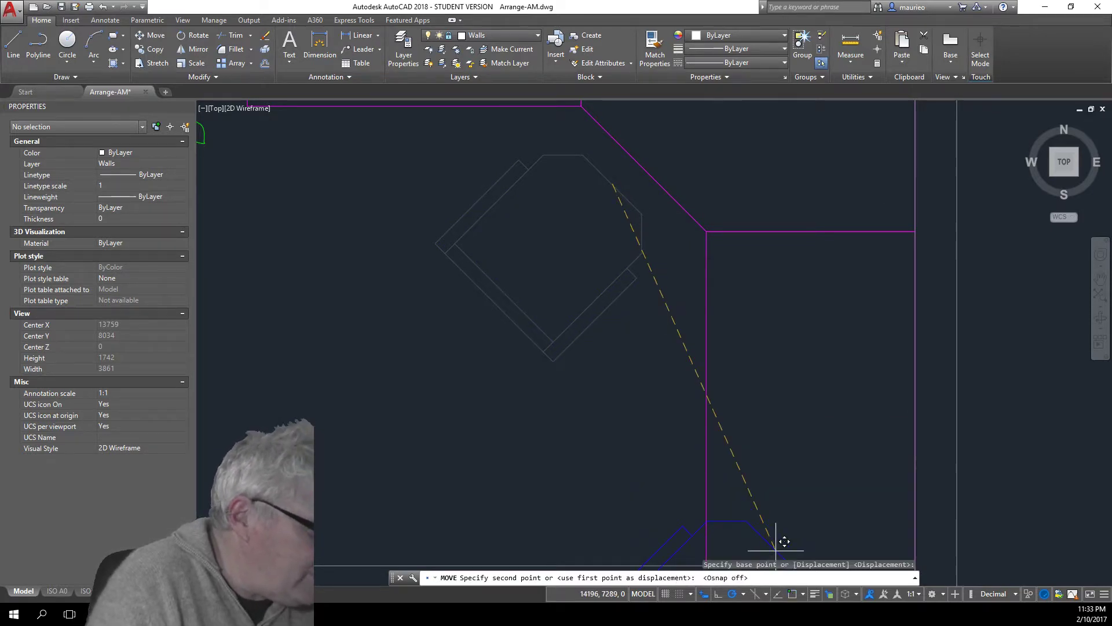
pyautogui.click(623, 196)
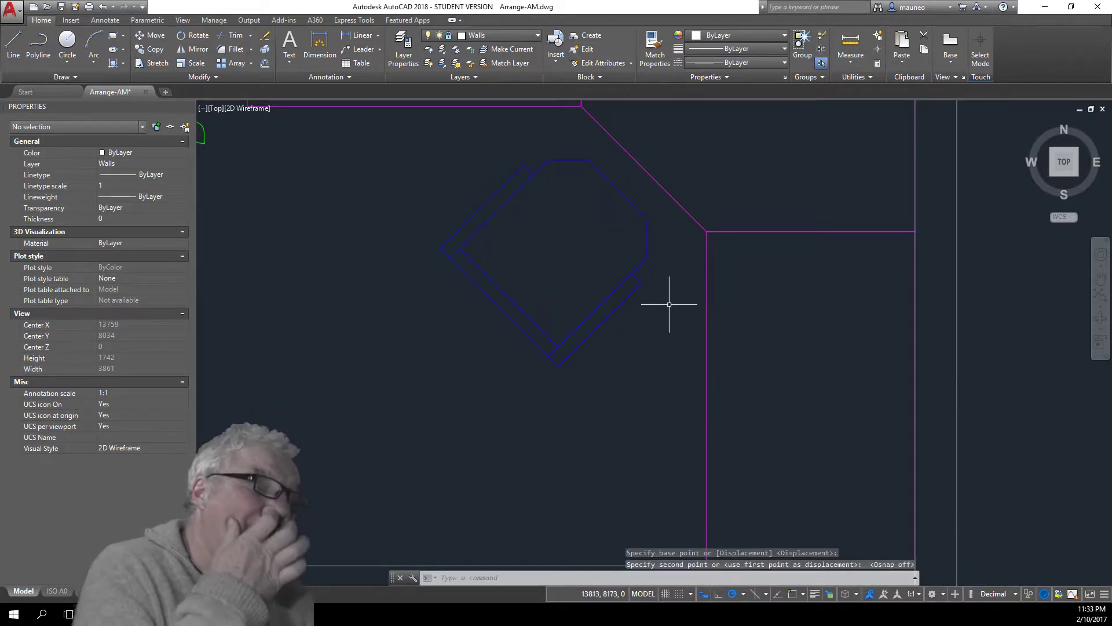
# Step: Rotate the PC on the corner desk to 135° about a base point on the PC, angling it to the desk's diagonal
pyautogui.scroll(-2, 540, 272)
pyautogui.scroll(-1, 539, 273)
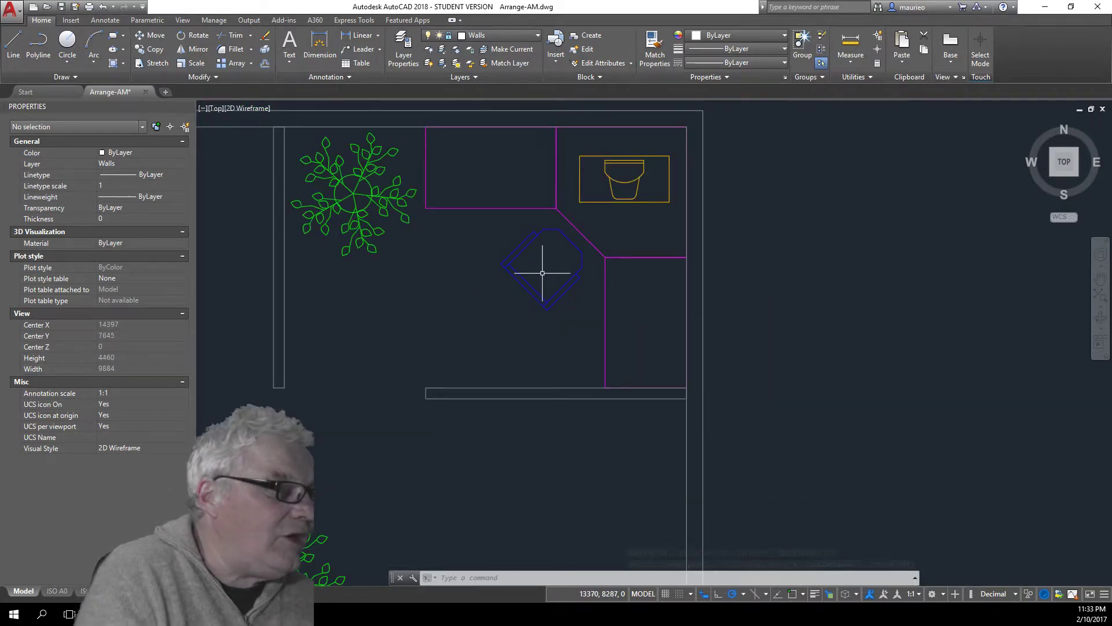
pyautogui.click(638, 203)
pyautogui.rightClick(642, 224)
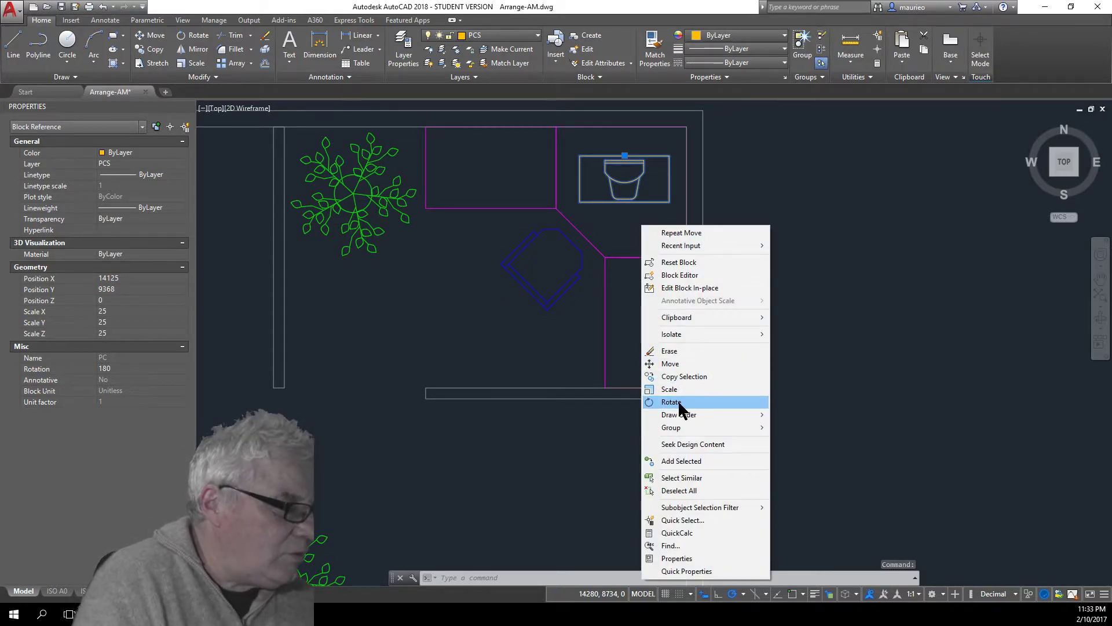
pyautogui.click(677, 402)
pyautogui.click(625, 174)
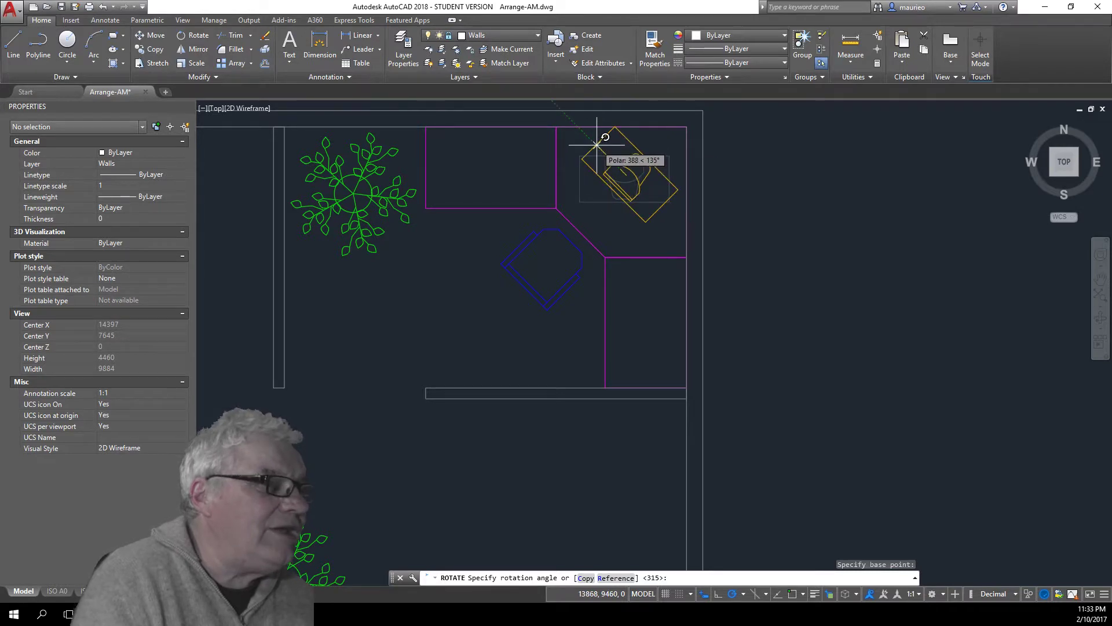
pyautogui.scroll(-6, 597, 144)
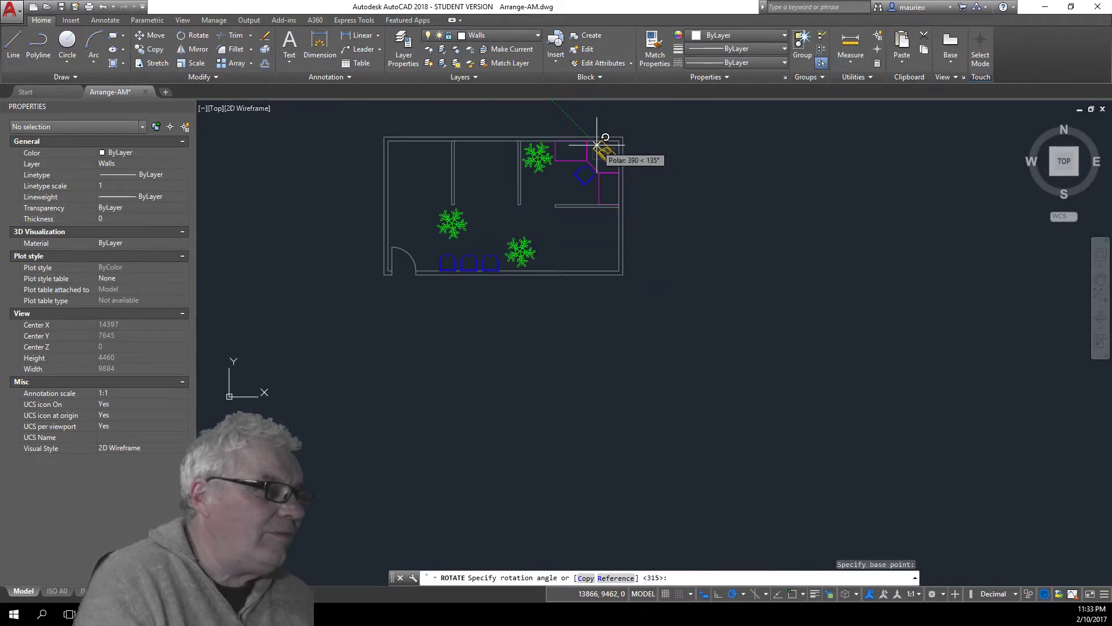
pyautogui.moveTo(597, 143); pyautogui.dragTo(636, 316, button='middle')
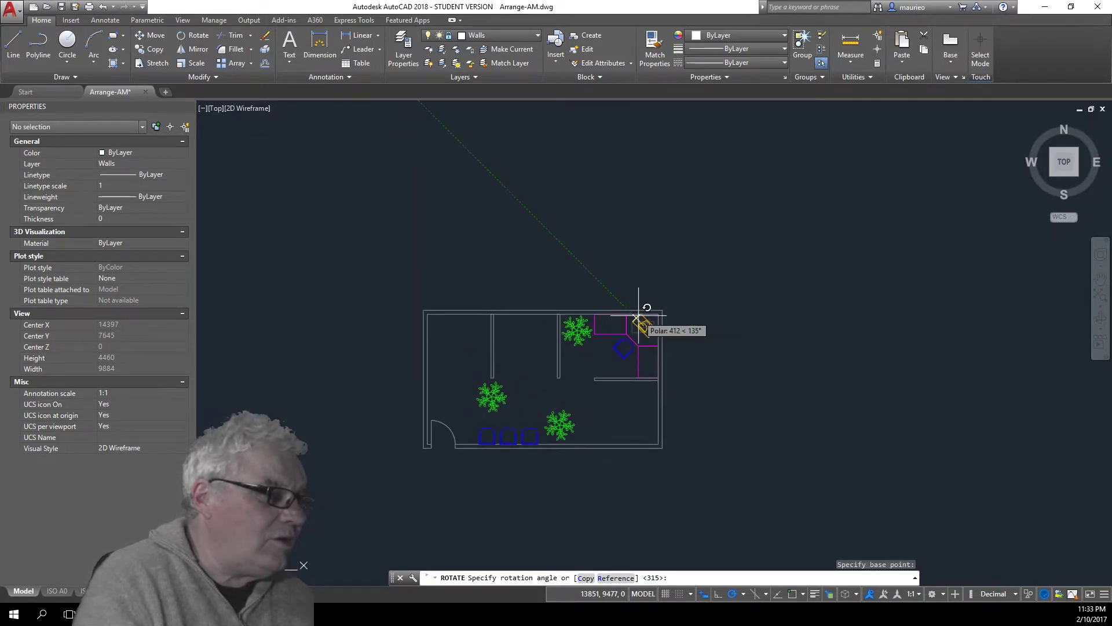
pyautogui.click(614, 297)
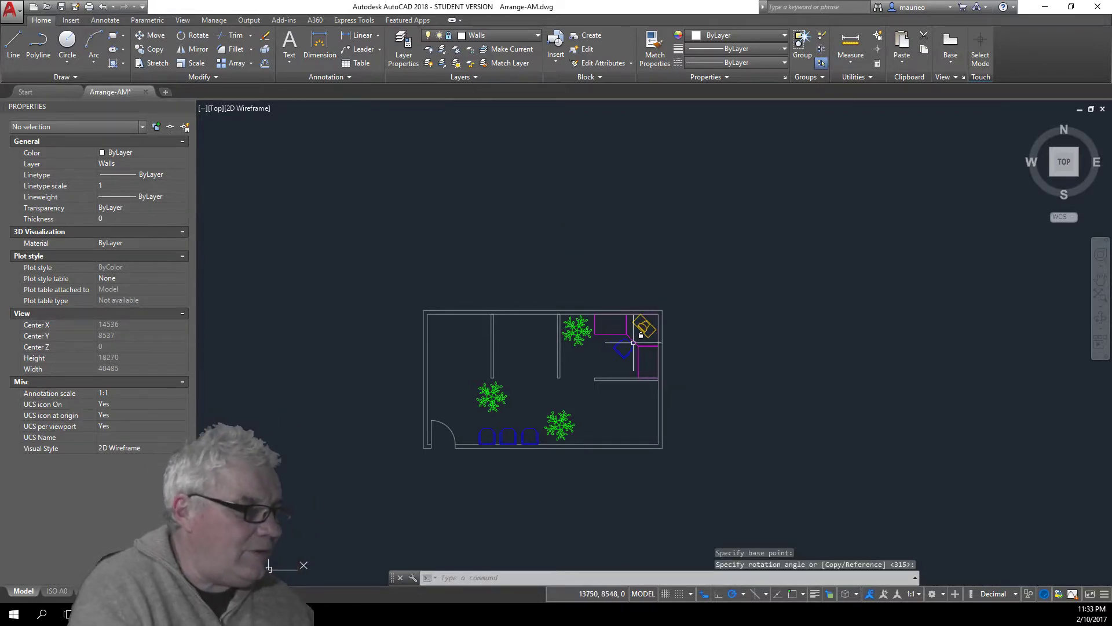
# Step: Move the angled PC straight down by about 113 units on the corner desk, using a base point on the PC
pyautogui.scroll(5, 634, 343)
pyautogui.click(676, 320)
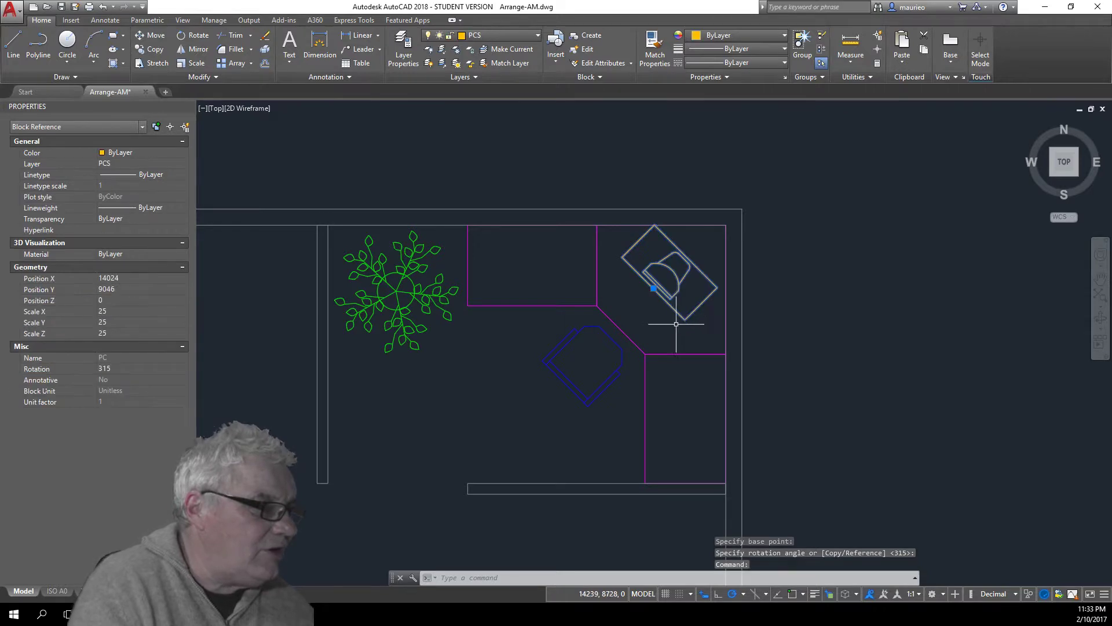
pyautogui.rightClick(658, 316)
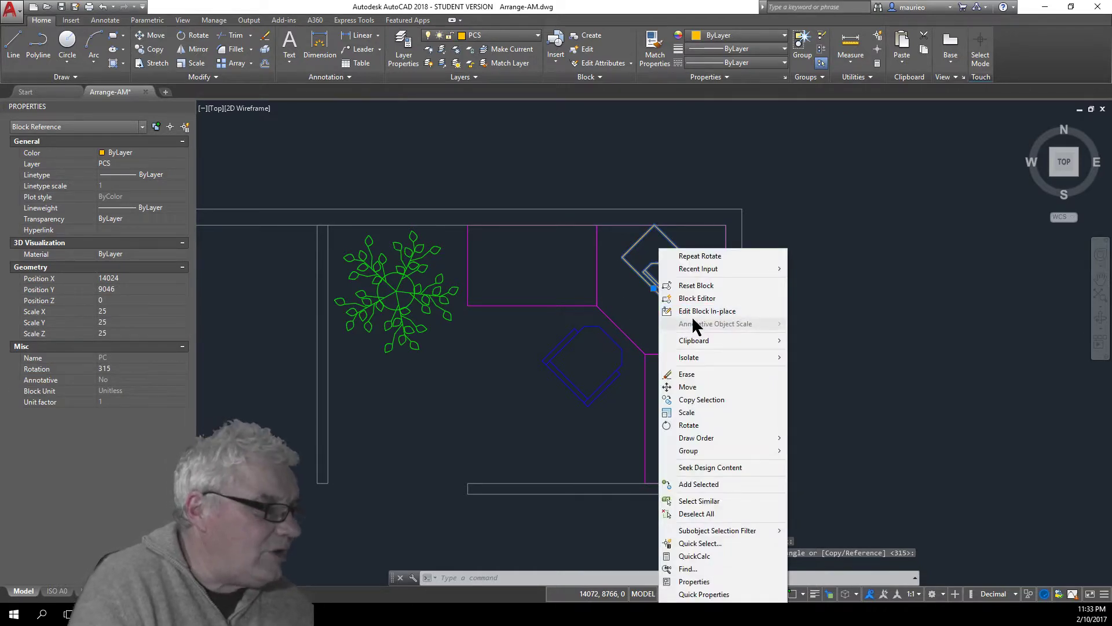
pyautogui.click(693, 385)
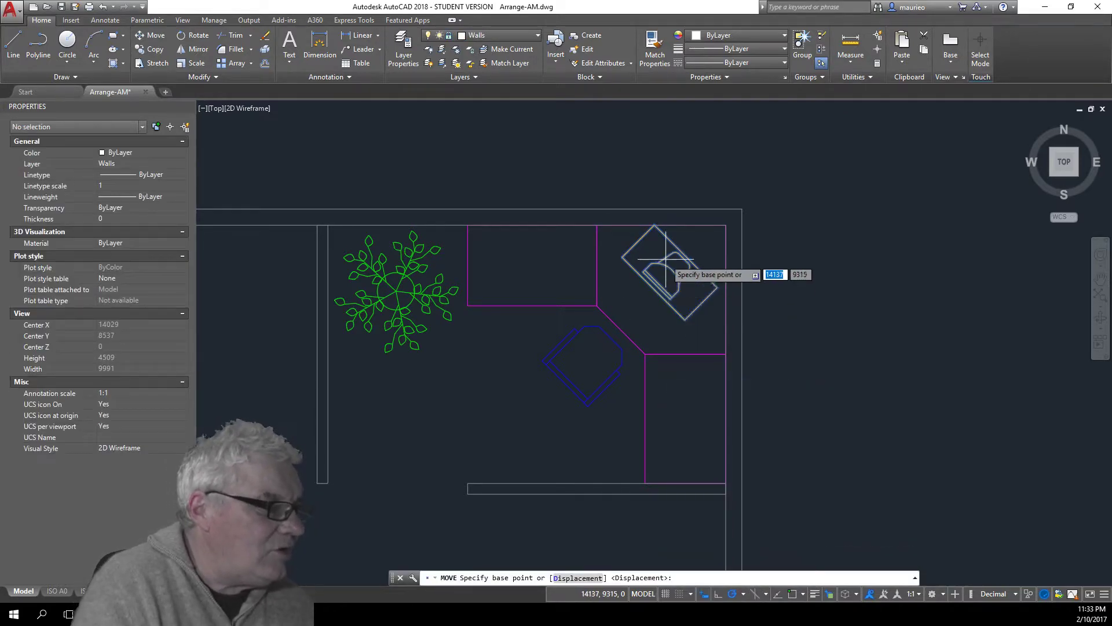
pyautogui.click(672, 274)
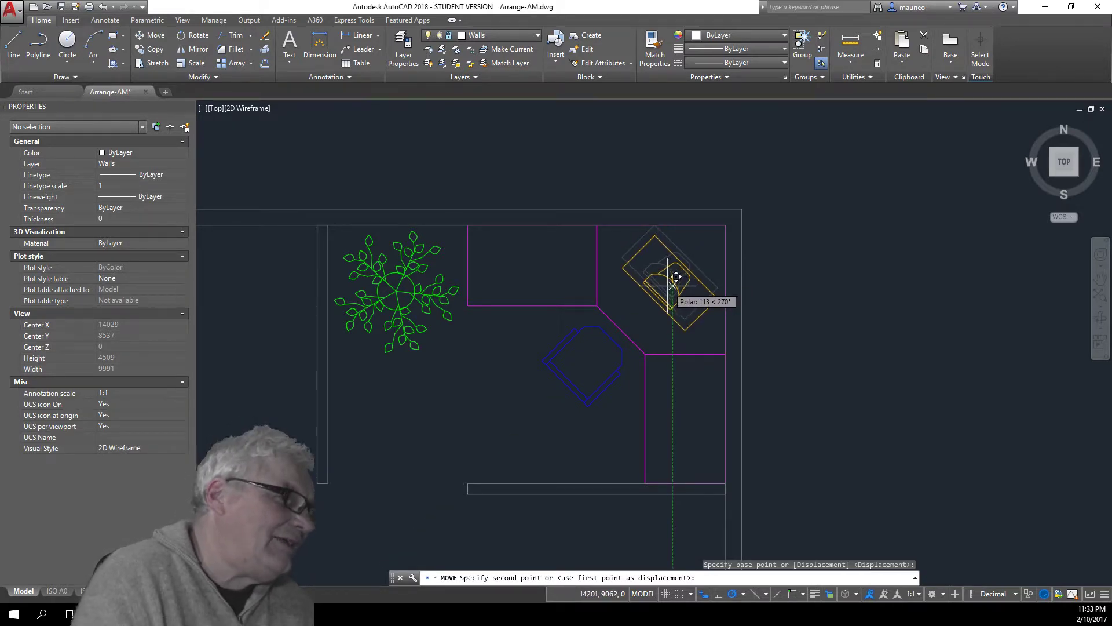
pyautogui.click(671, 284)
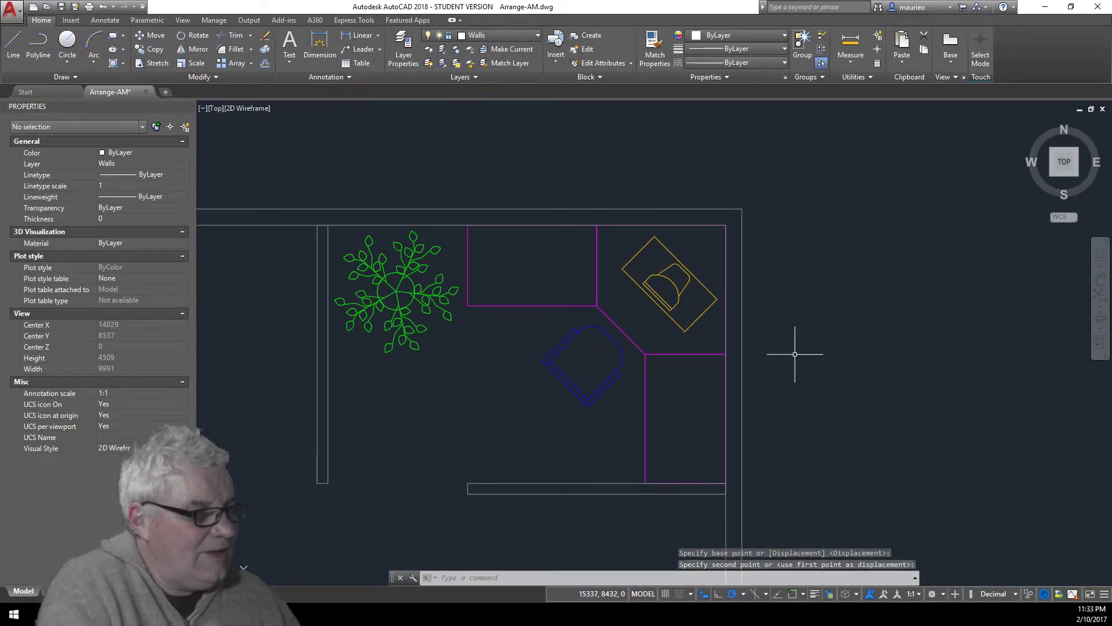
# Step: Copy the corner desk, chair and PC together from the desk's outer corner into the other three bays, with object snap turned on
pyautogui.scroll(-2, 660, 365)
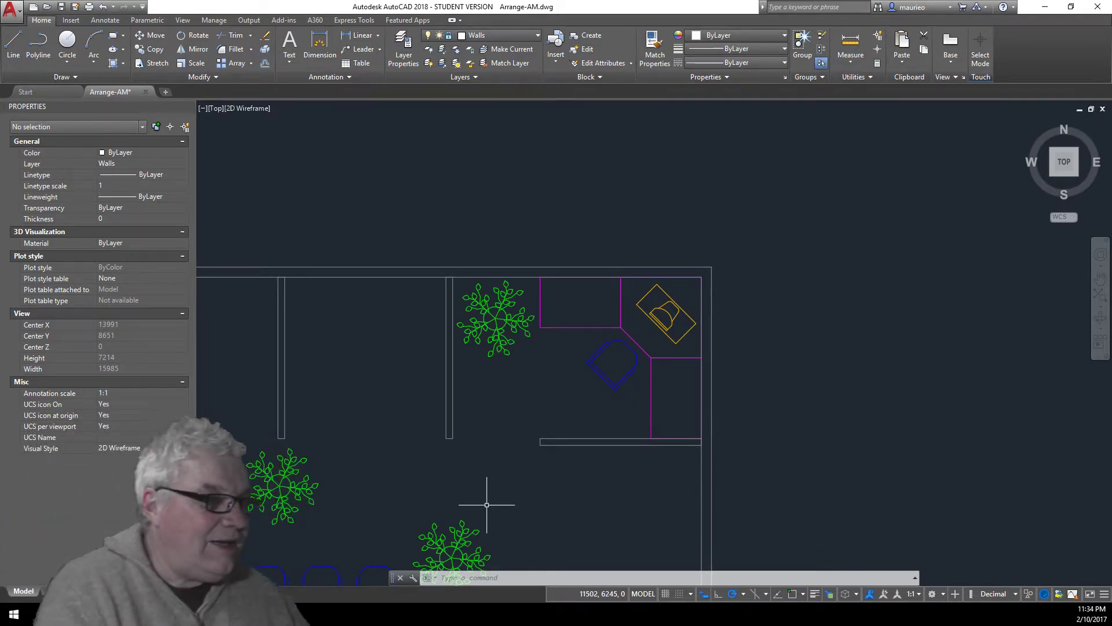
pyautogui.scroll(-2, 533, 452)
pyautogui.moveTo(544, 442); pyautogui.dragTo(545, 346, button='middle')
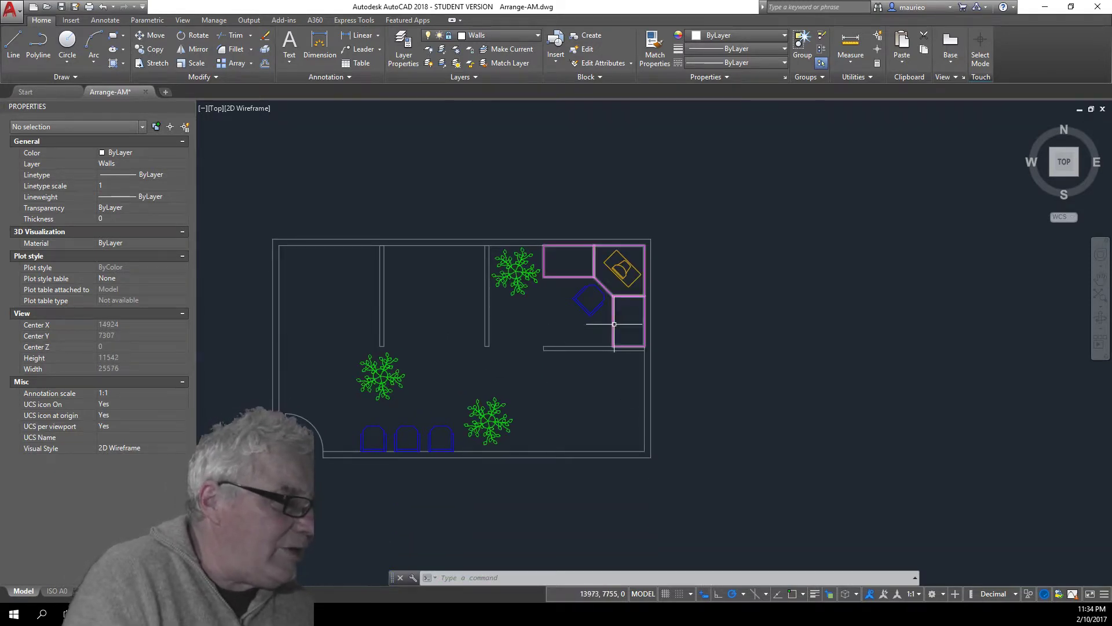
pyautogui.click(594, 313)
pyautogui.click(592, 297)
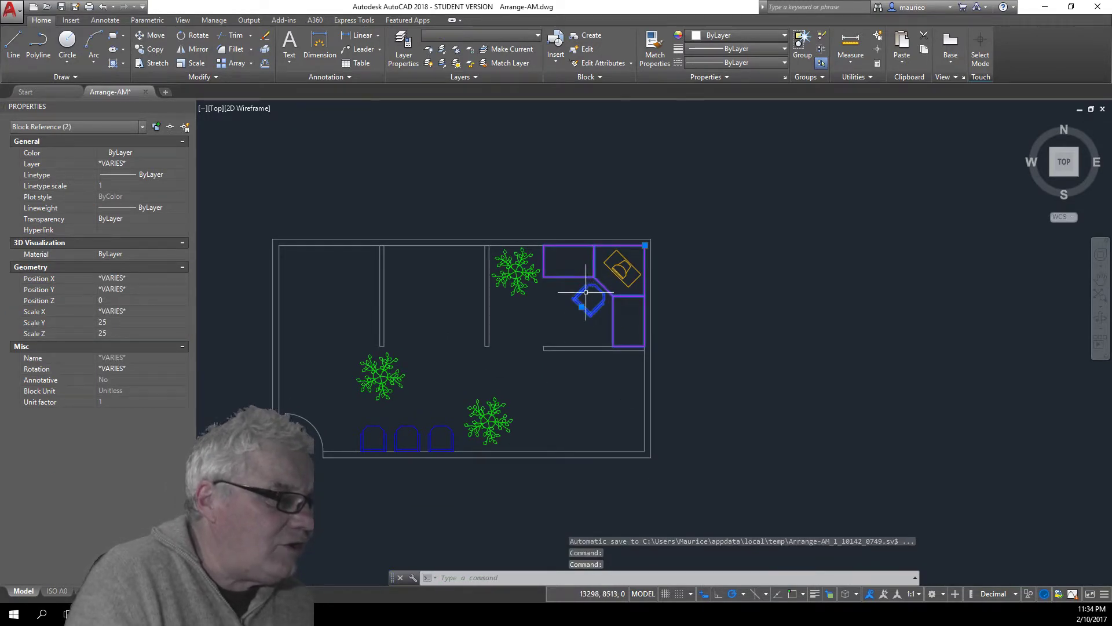
pyautogui.click(620, 278)
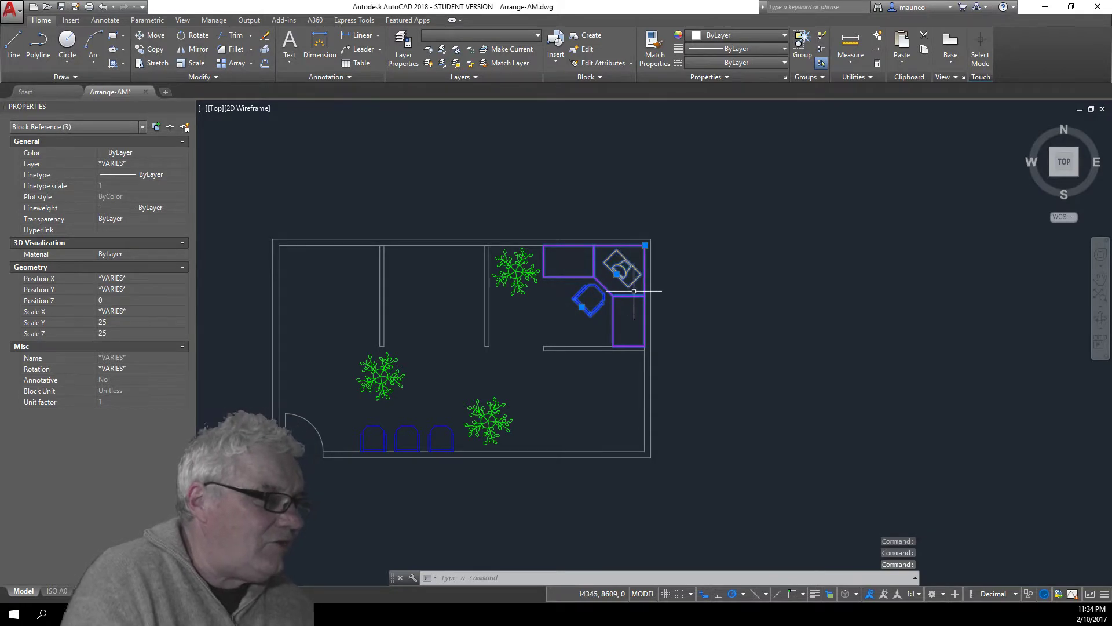
pyautogui.rightClick(708, 322)
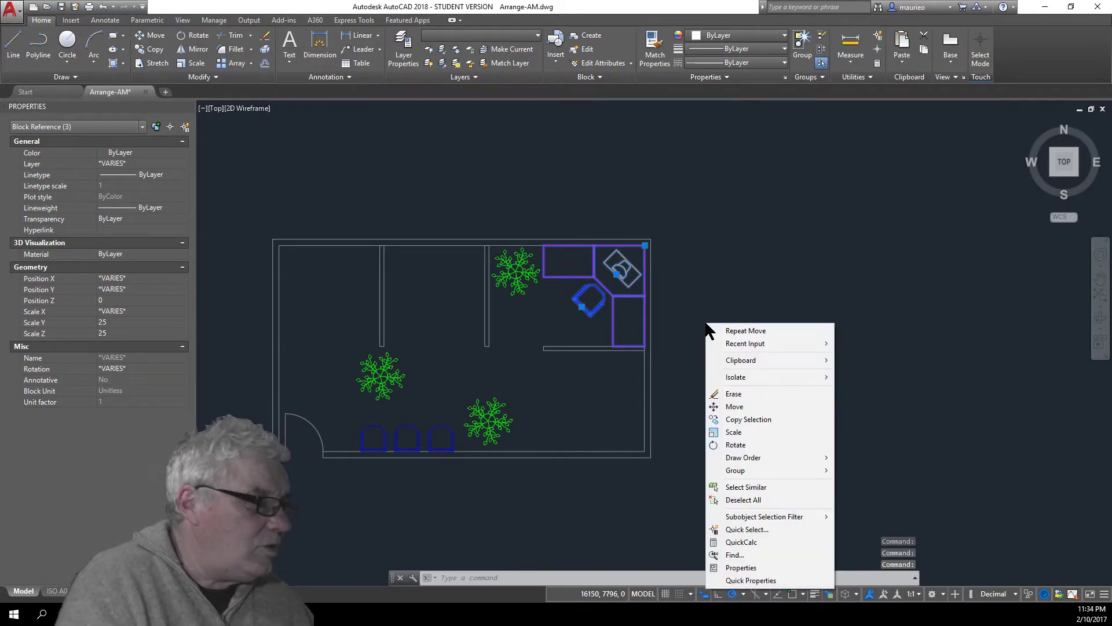
pyautogui.click(745, 419)
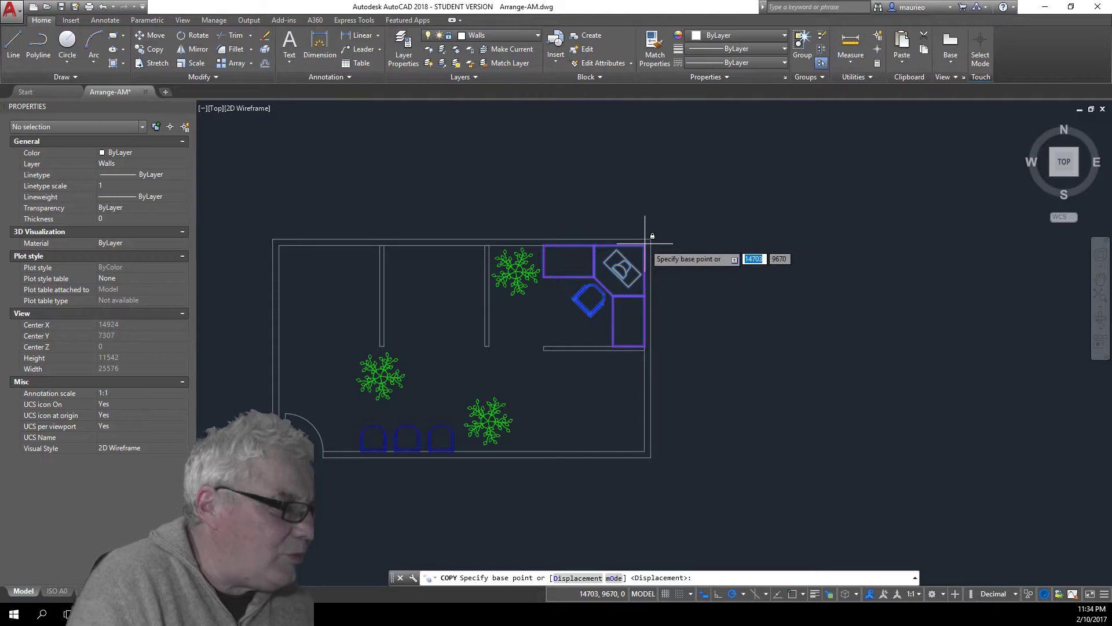
pyautogui.click(792, 593)
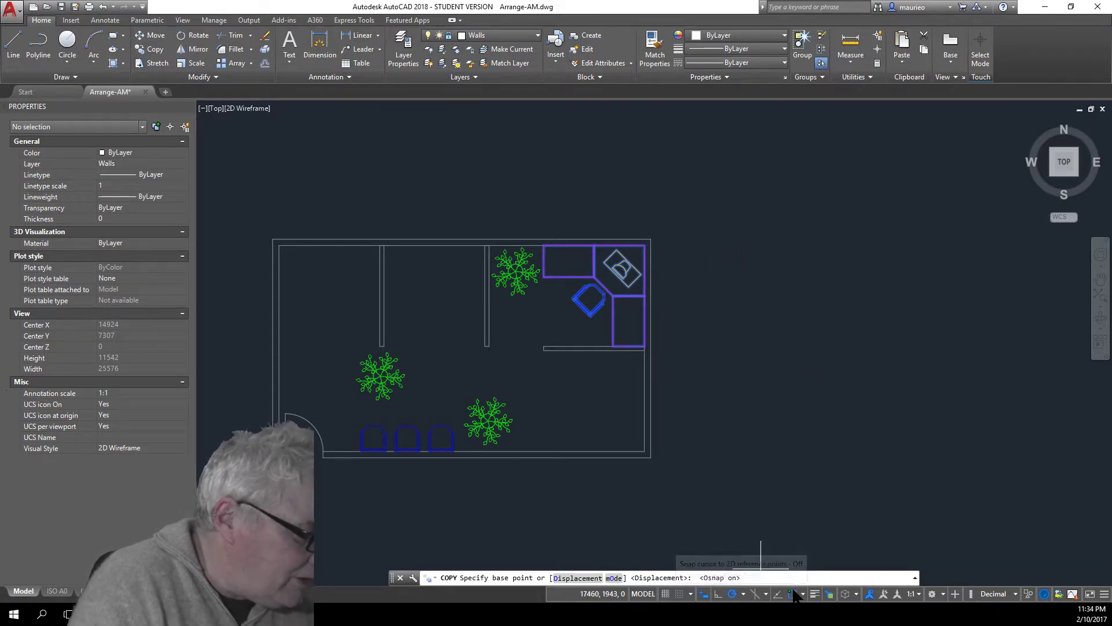
pyautogui.click(645, 245)
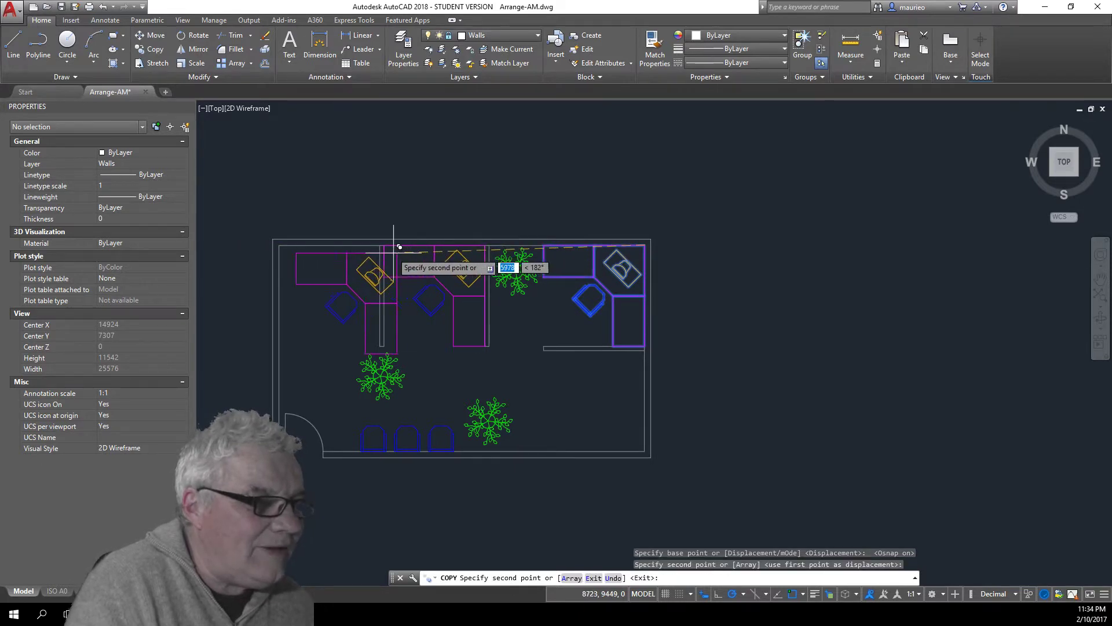
pyautogui.click(381, 247)
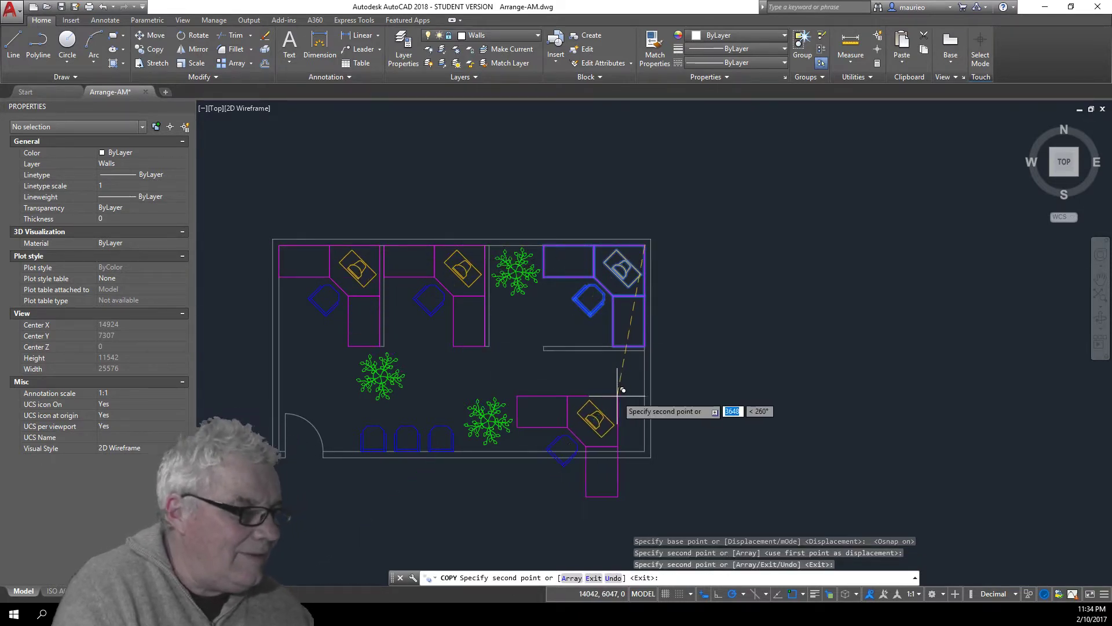
pyautogui.click(648, 354)
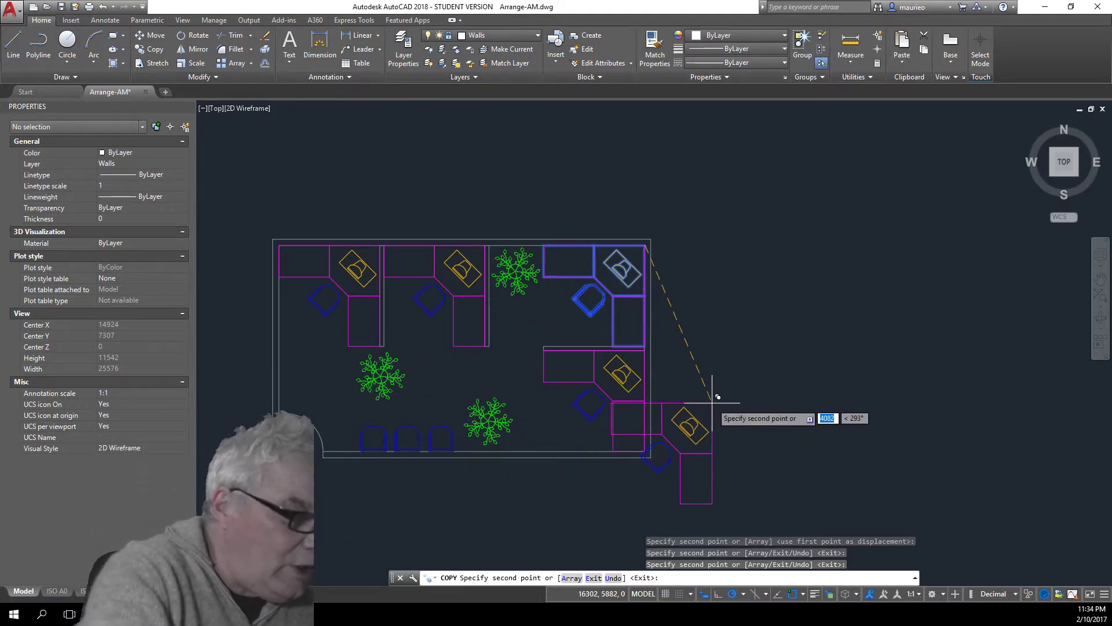
pyautogui.press('Escape')
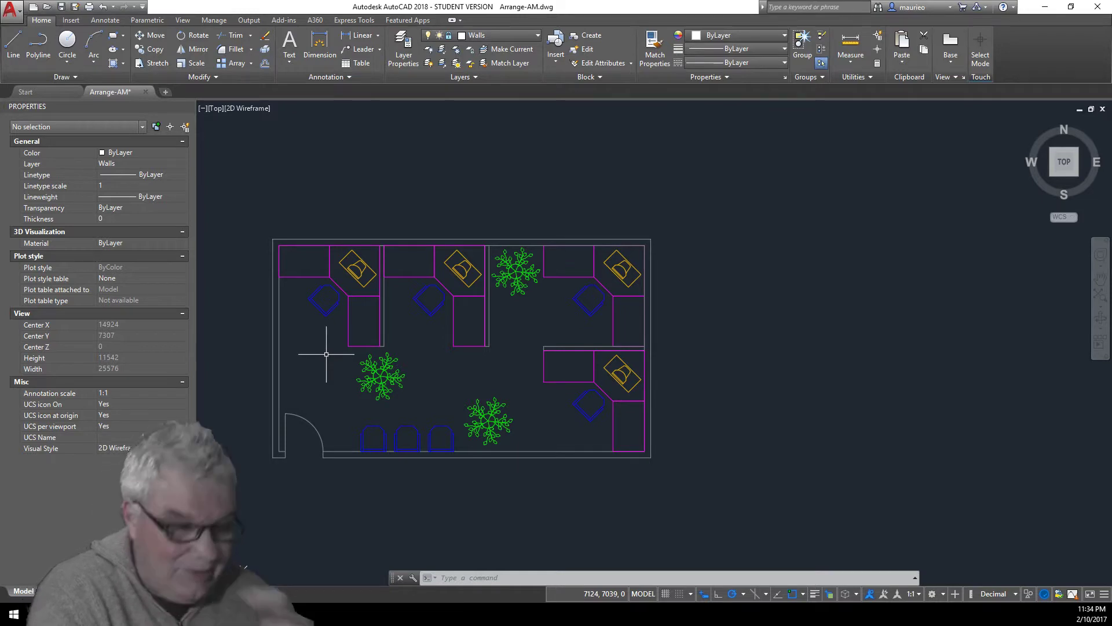
# Step: Copy the plant between the upper bays from its centre onto the side section of the upper-left bay's desk
pyautogui.click(518, 271)
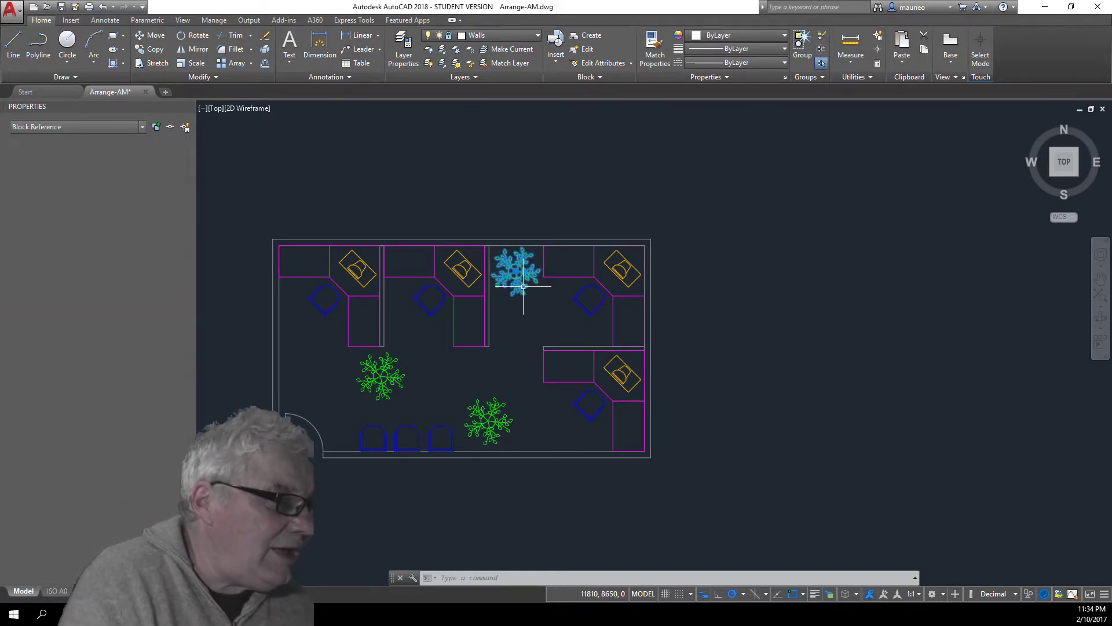
pyautogui.rightClick(548, 323)
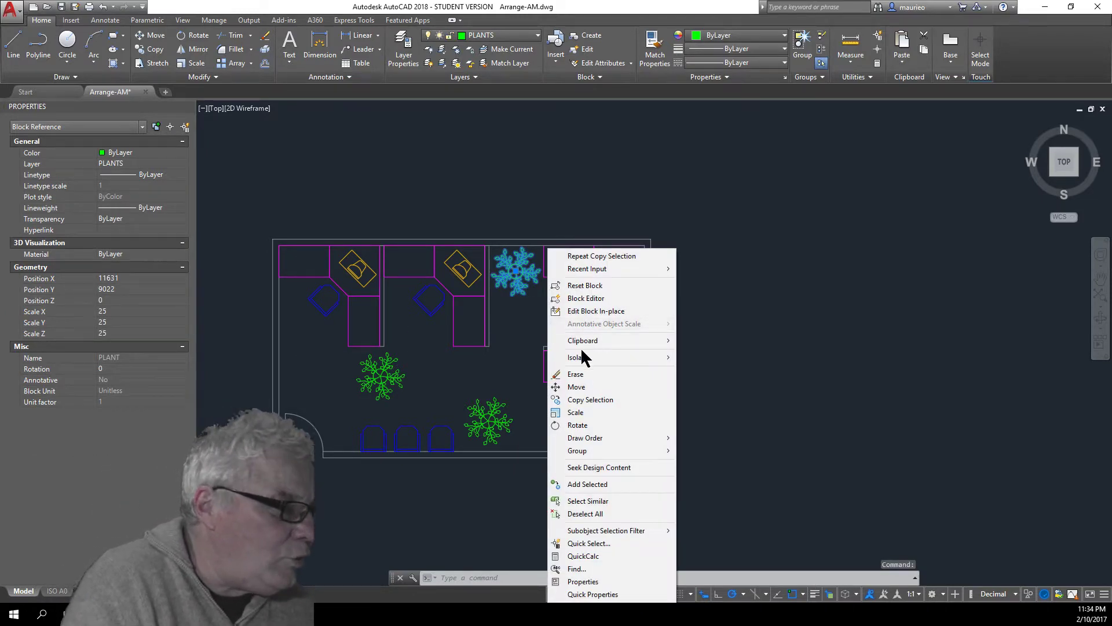
pyautogui.click(590, 399)
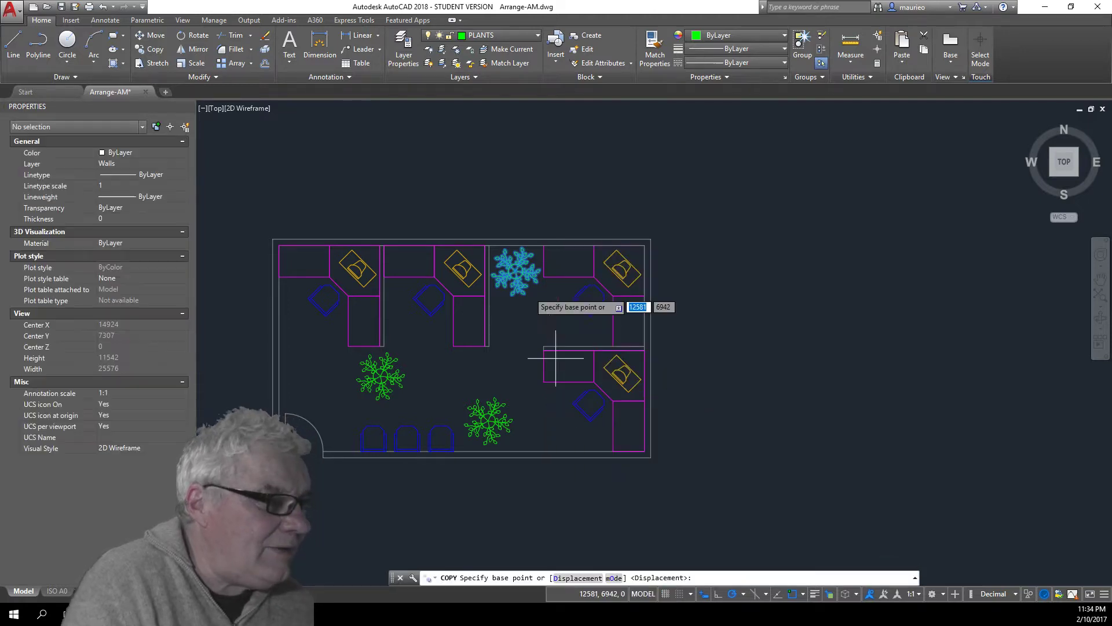
pyautogui.click(515, 270)
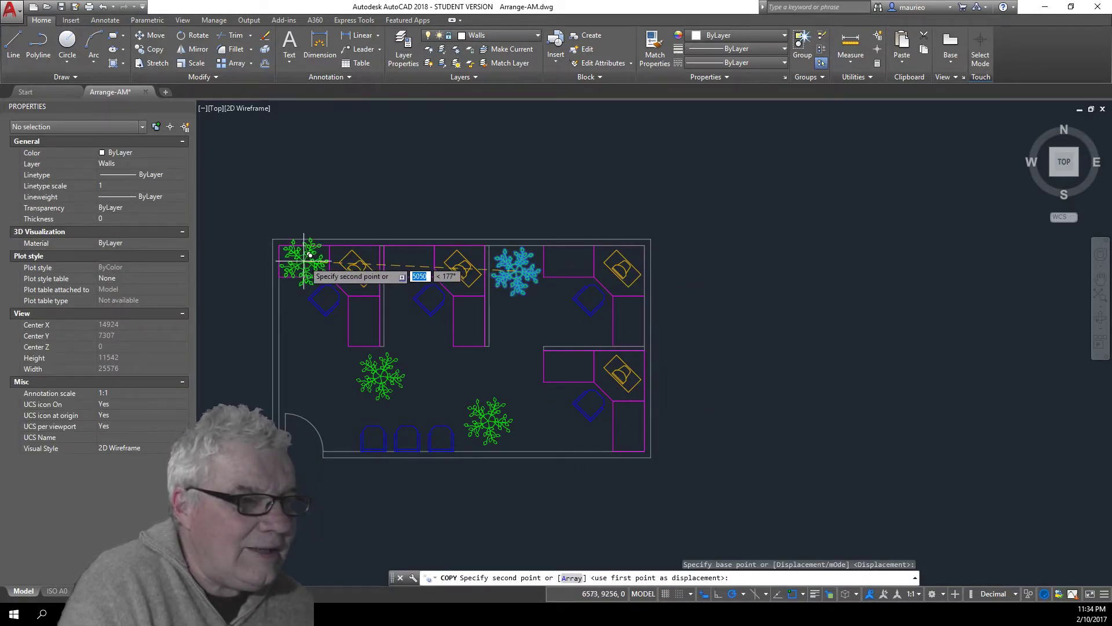
pyautogui.click(304, 261)
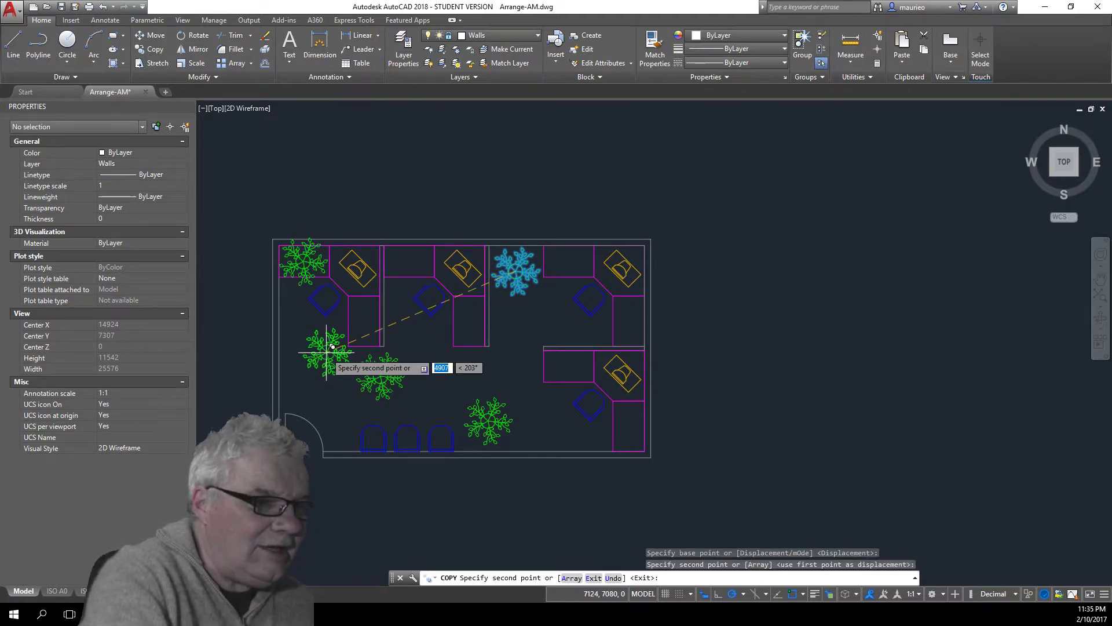
pyautogui.press('Return')
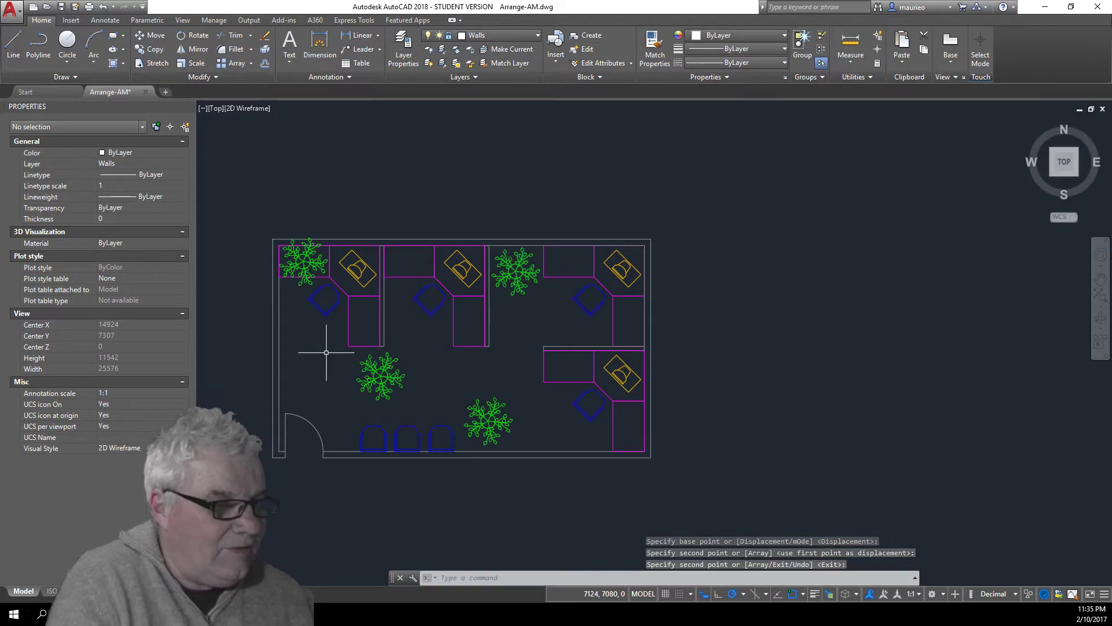
# Step: Scale the plant on the upper-left desk by a factor of .5 about its centre
pyautogui.click(322, 262)
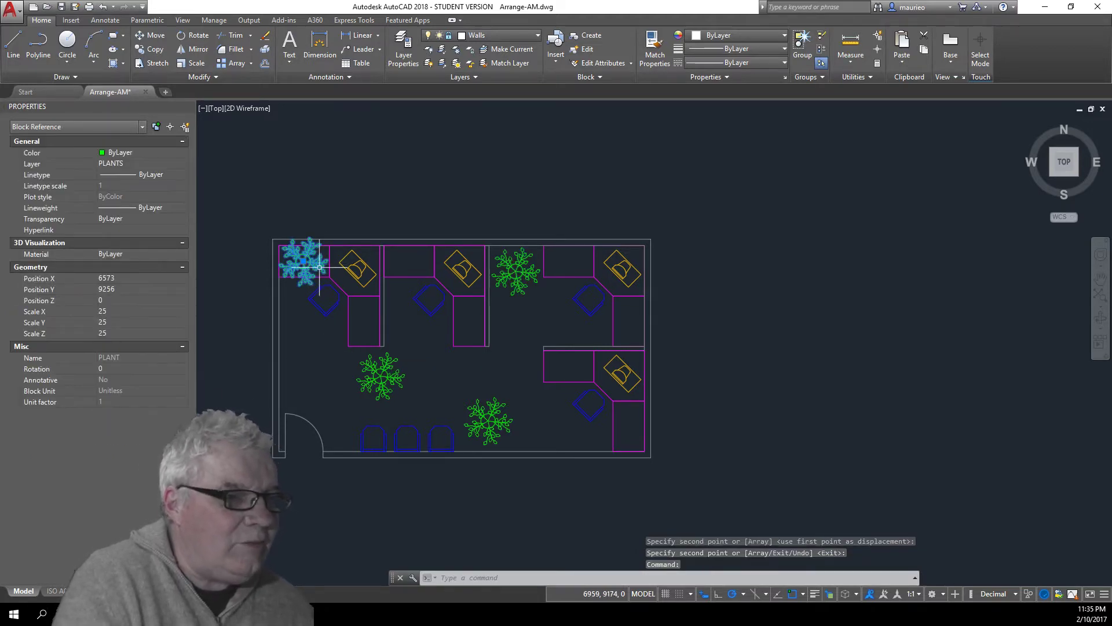
pyautogui.rightClick(317, 367)
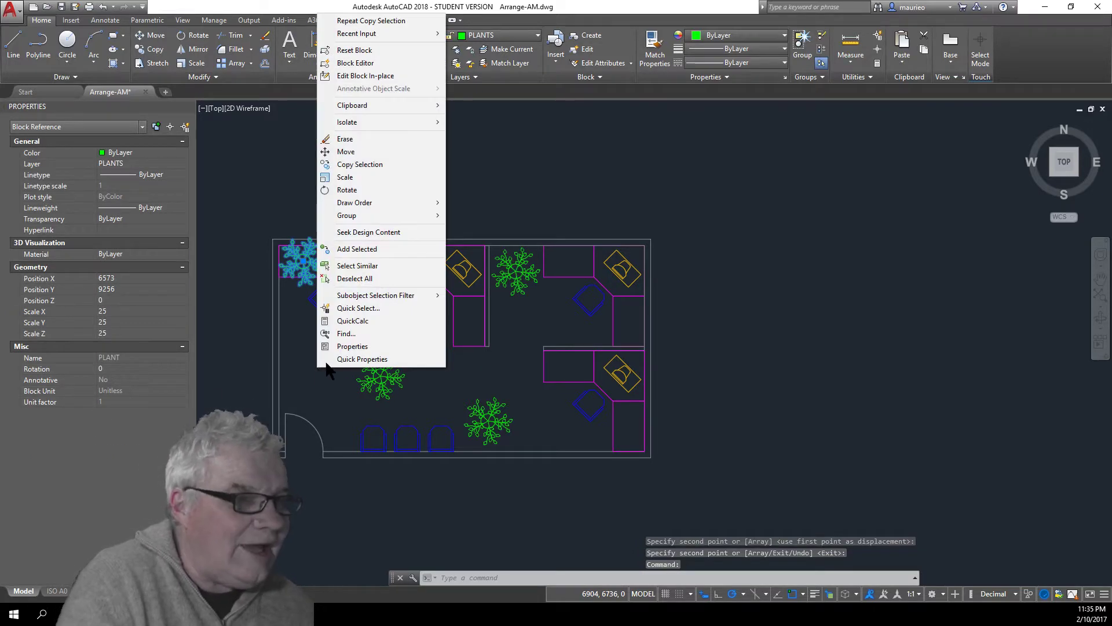
pyautogui.click(353, 176)
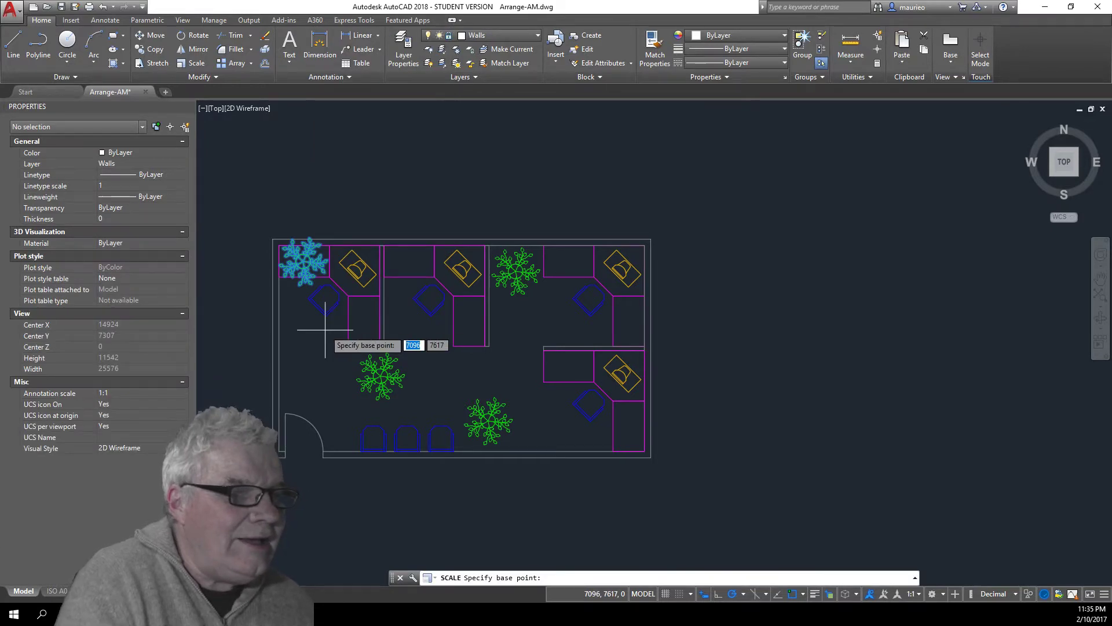
pyautogui.click(303, 263)
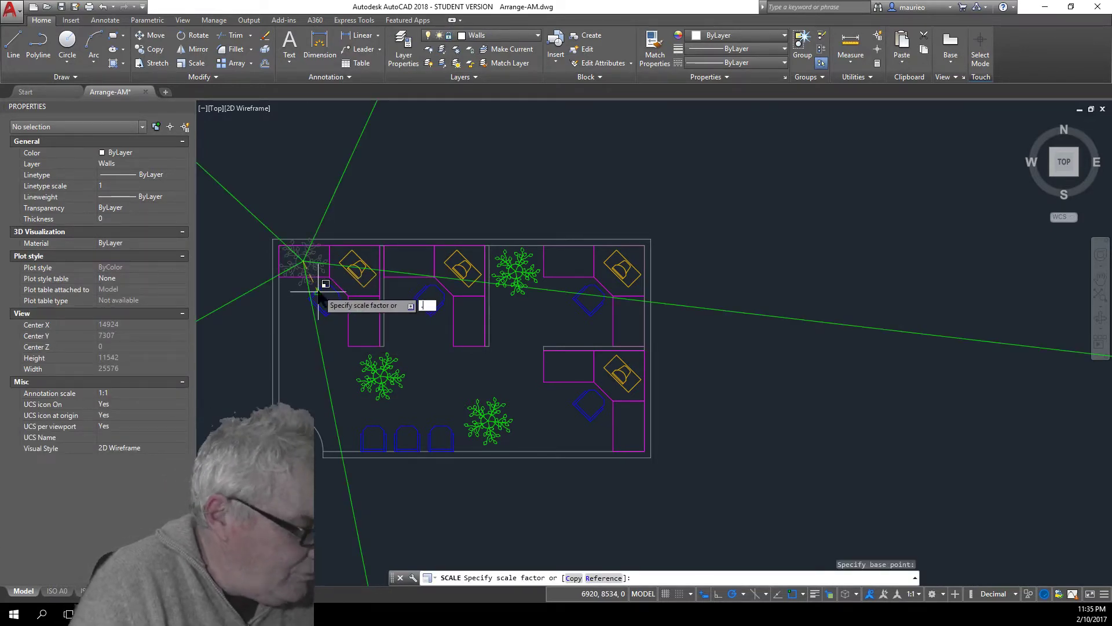
pyautogui.press('Return')
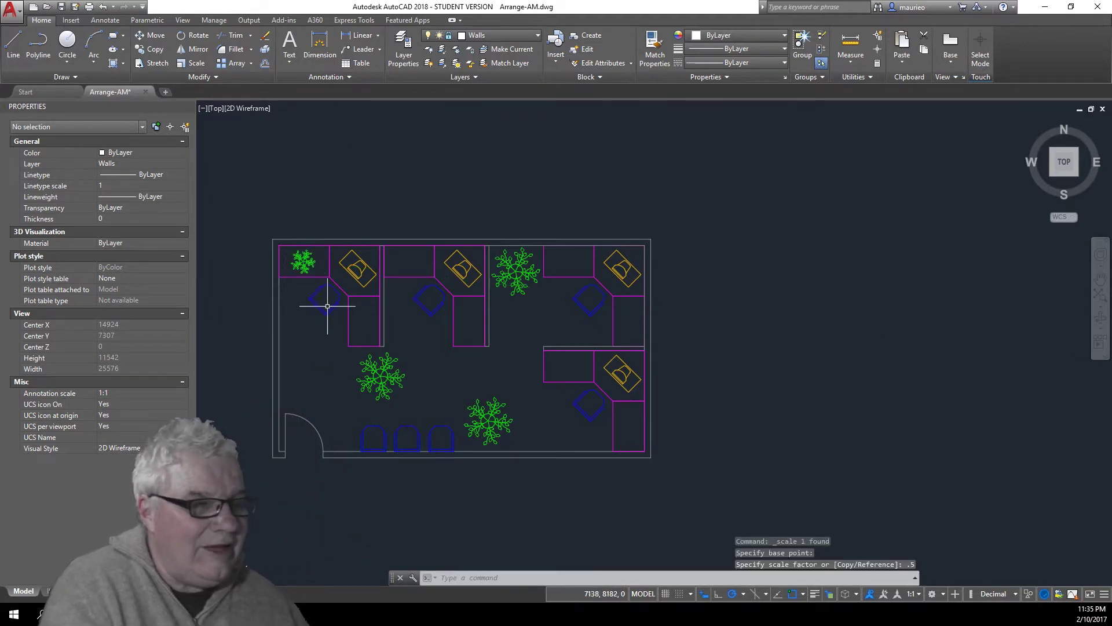
# Step: Copy the small plant on the upper-left desk from its centre onto the lower section of the lower-right bay's desk
pyautogui.click(311, 265)
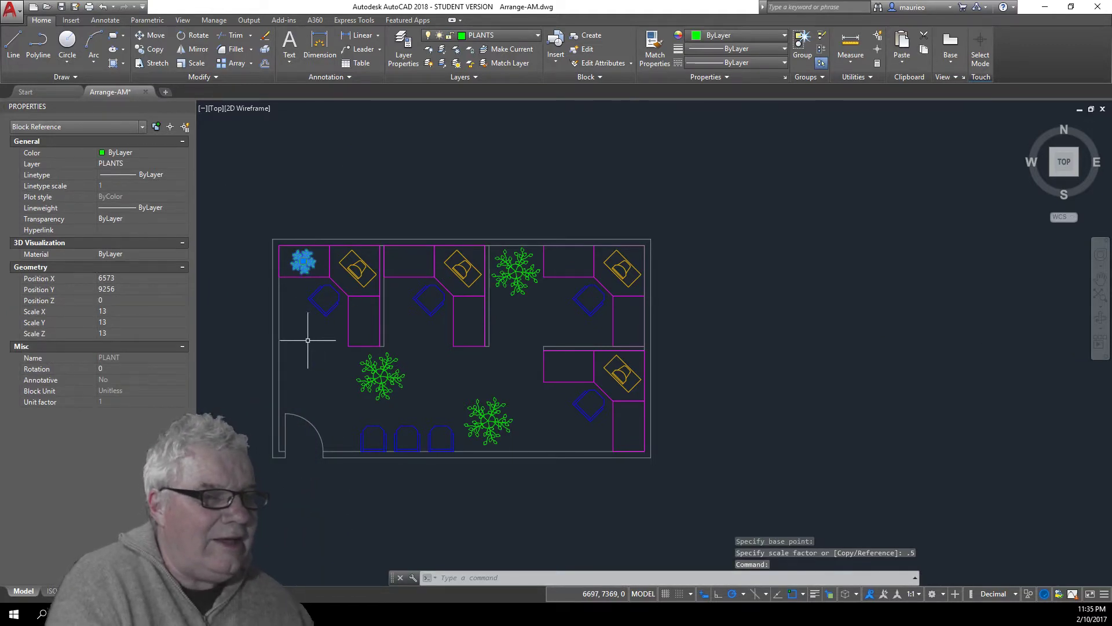
pyautogui.rightClick(306, 340)
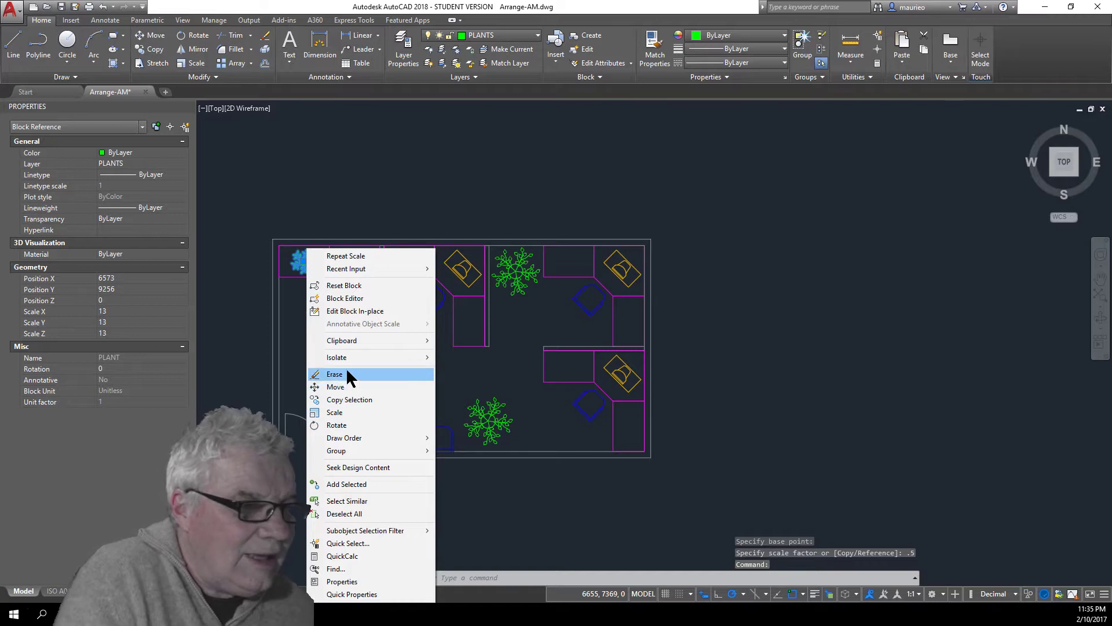
pyautogui.click(345, 401)
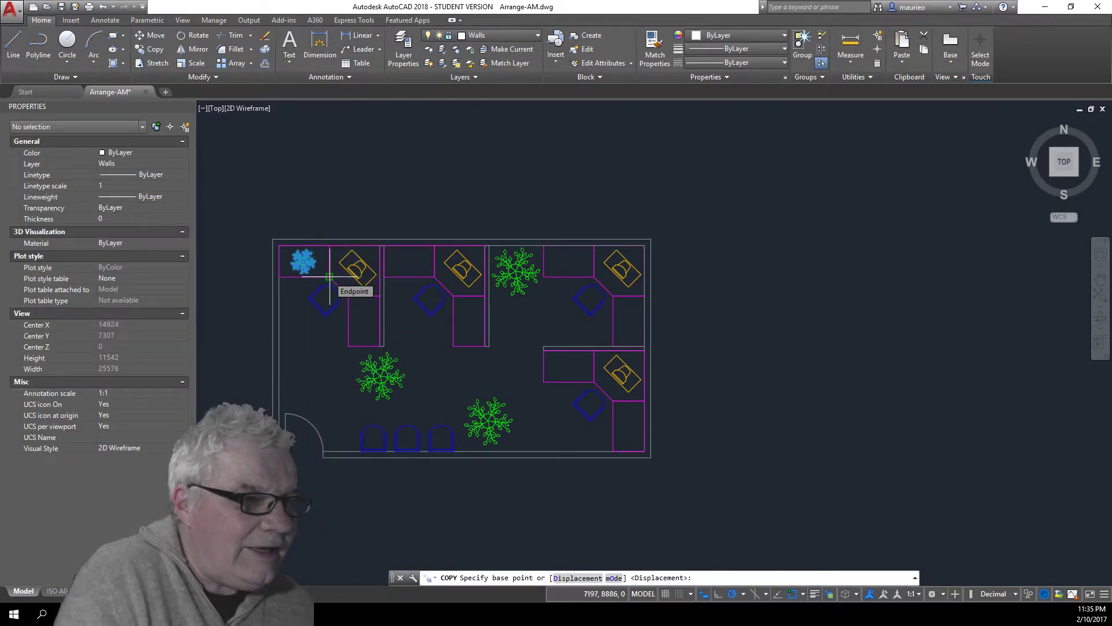
pyautogui.click(302, 261)
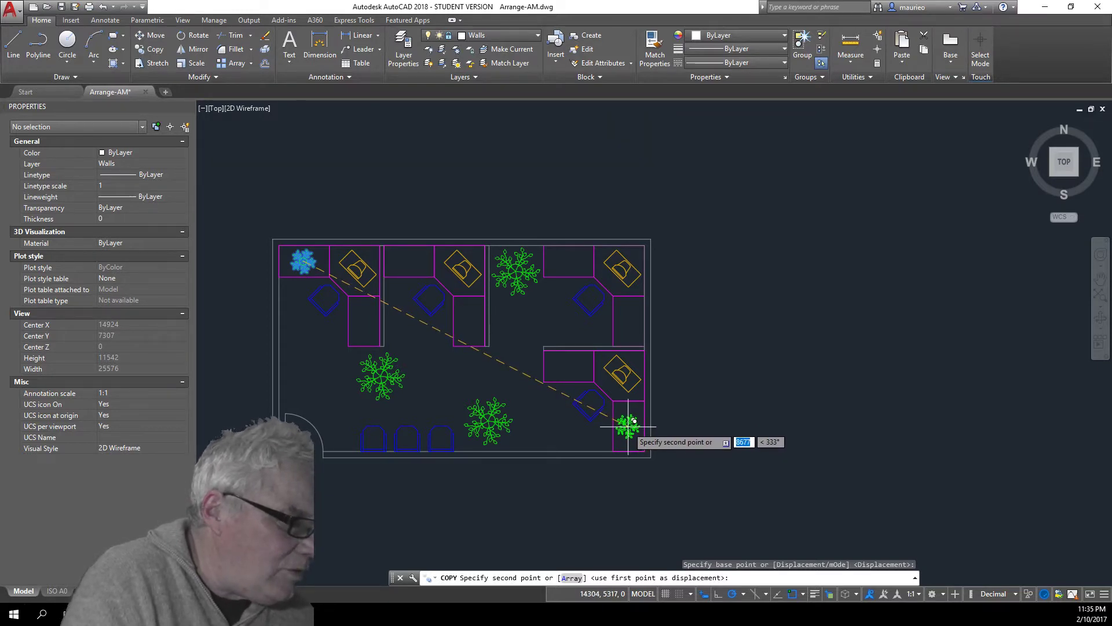
pyautogui.click(629, 427)
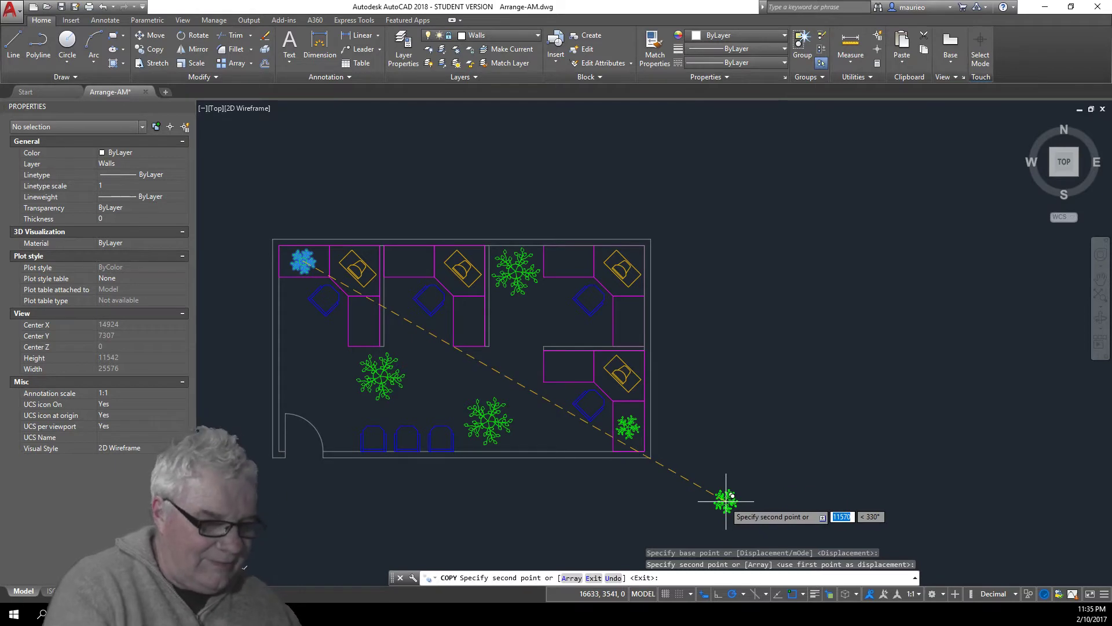
pyautogui.press('Return')
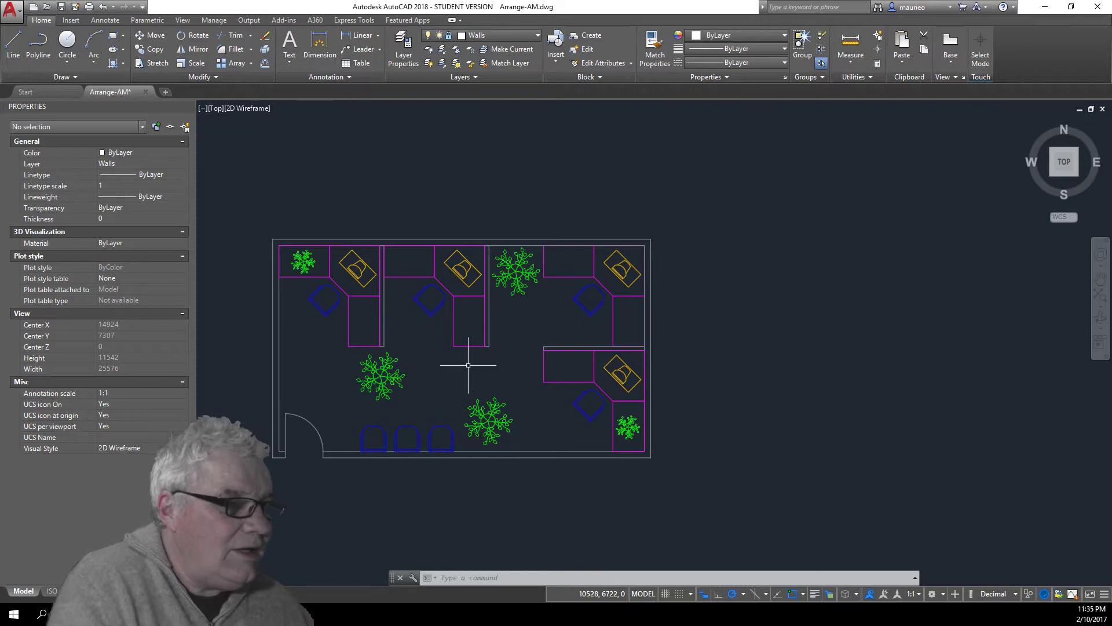
# Step: Mirror the second upper bay's desk, PC and chair about a vertical line through the middle of the desk's back edge, erasing the source objects
pyautogui.click(461, 346)
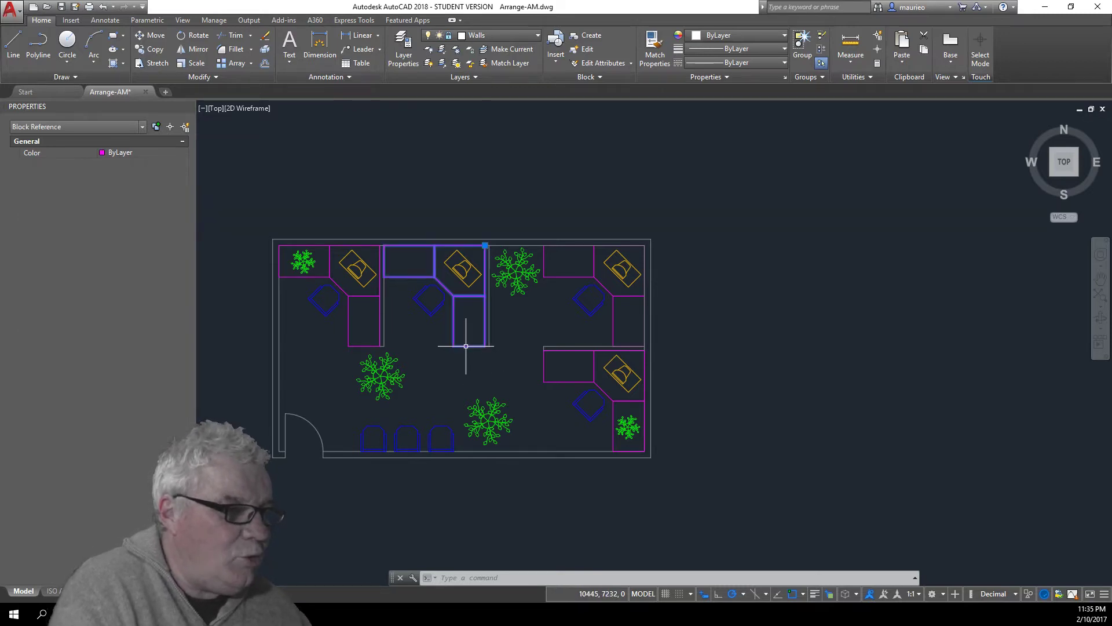
pyautogui.click(460, 260)
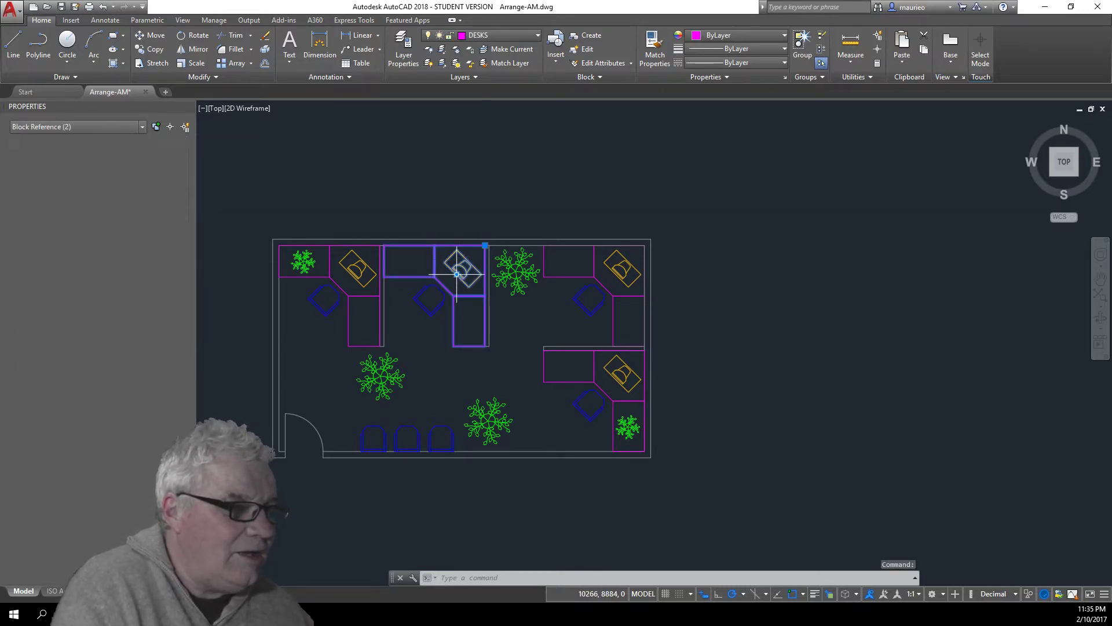
pyautogui.click(434, 310)
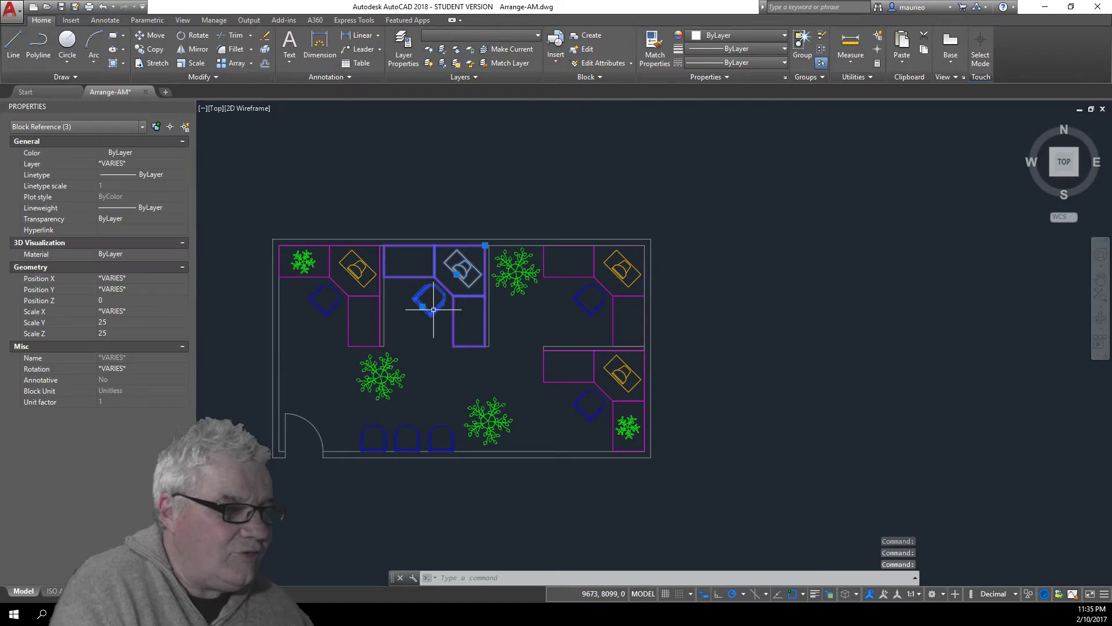
pyautogui.rightClick(435, 360)
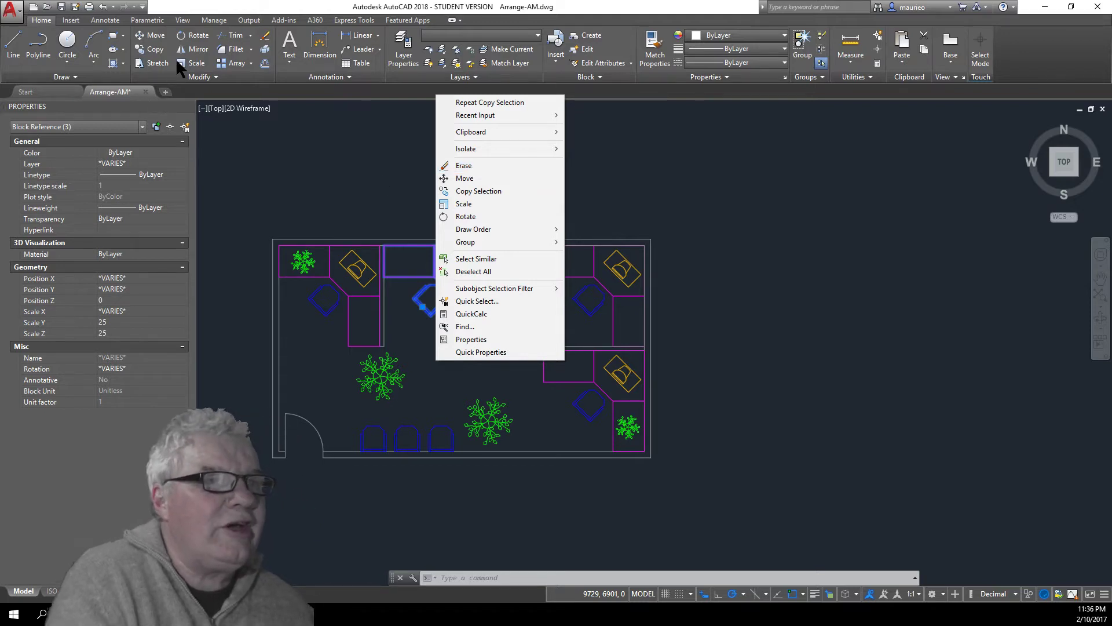
pyautogui.click(195, 48)
pyautogui.click(196, 48)
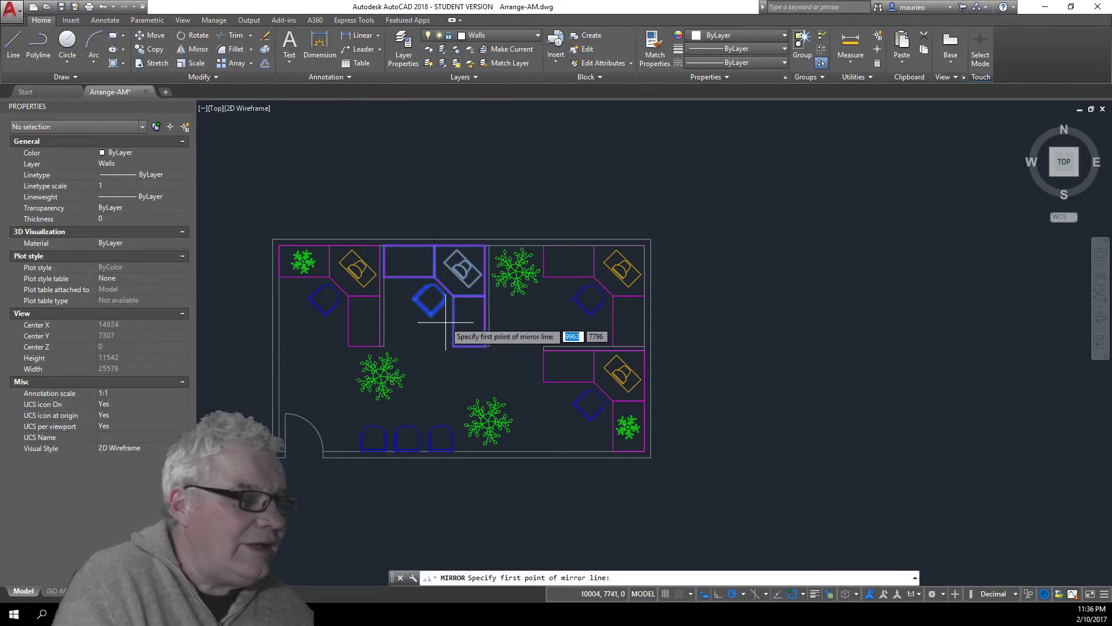
pyautogui.click(433, 247)
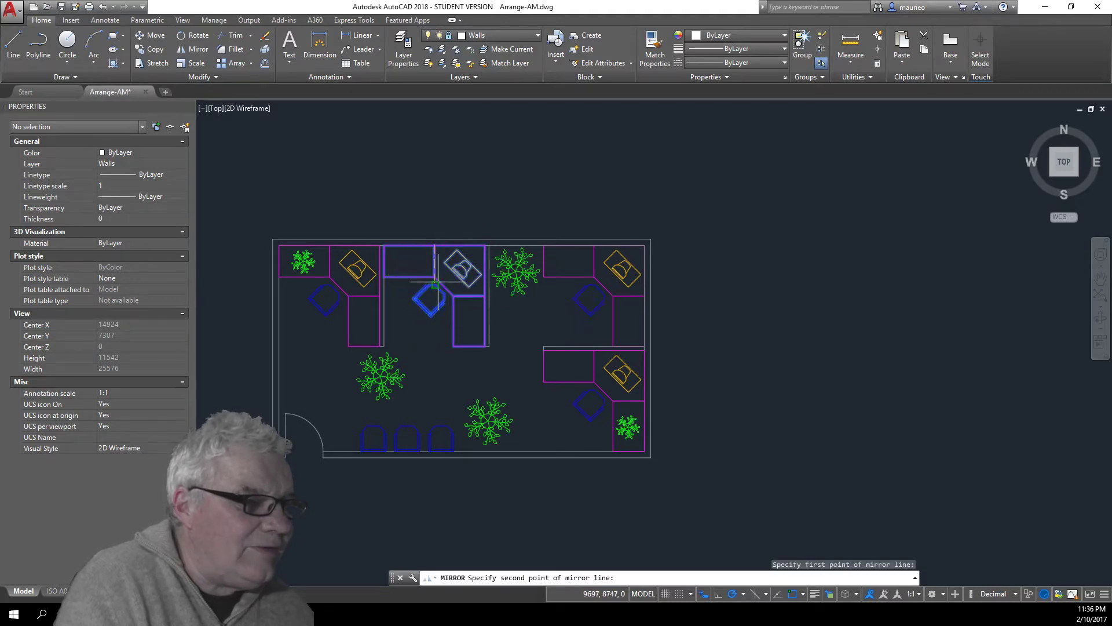
pyautogui.click(435, 281)
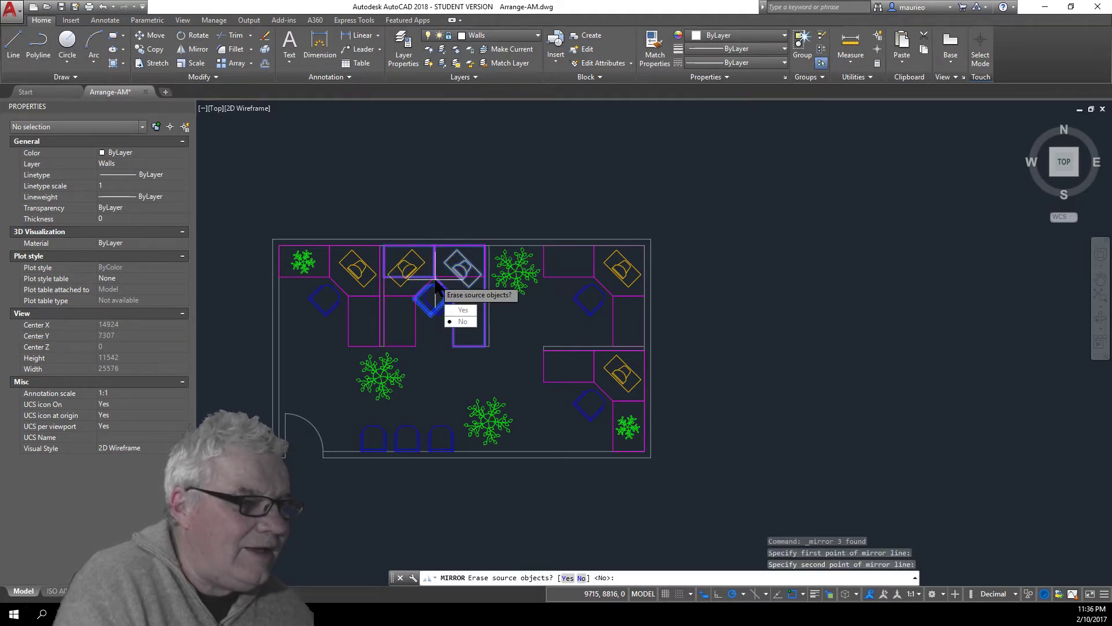
pyautogui.click(463, 310)
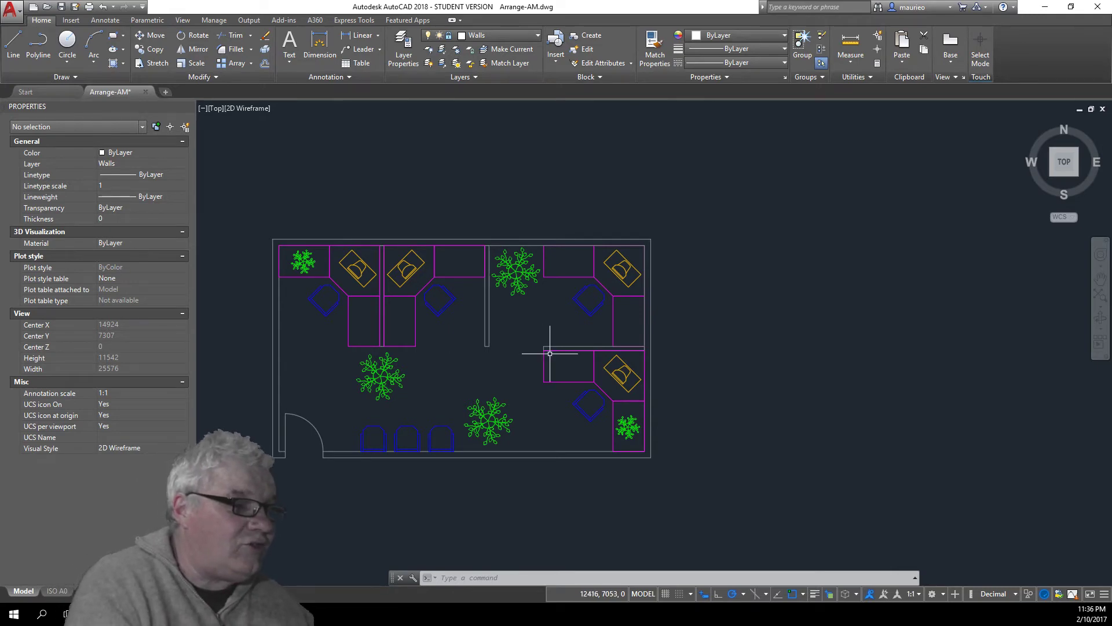
pyautogui.click(1100, 299)
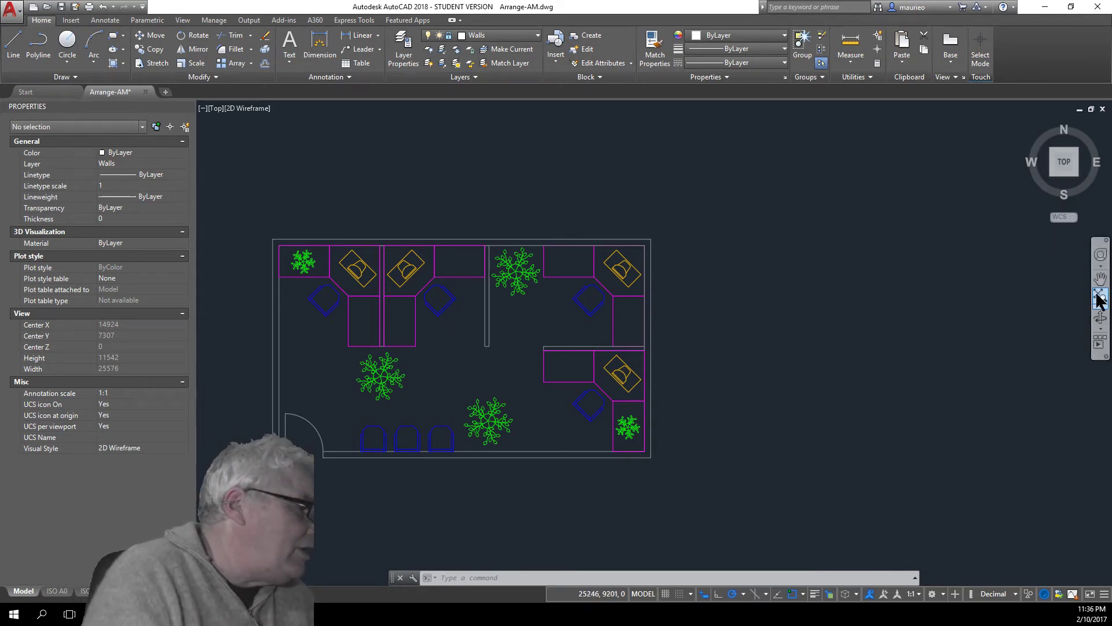
pyautogui.scroll(-4, 649, 329)
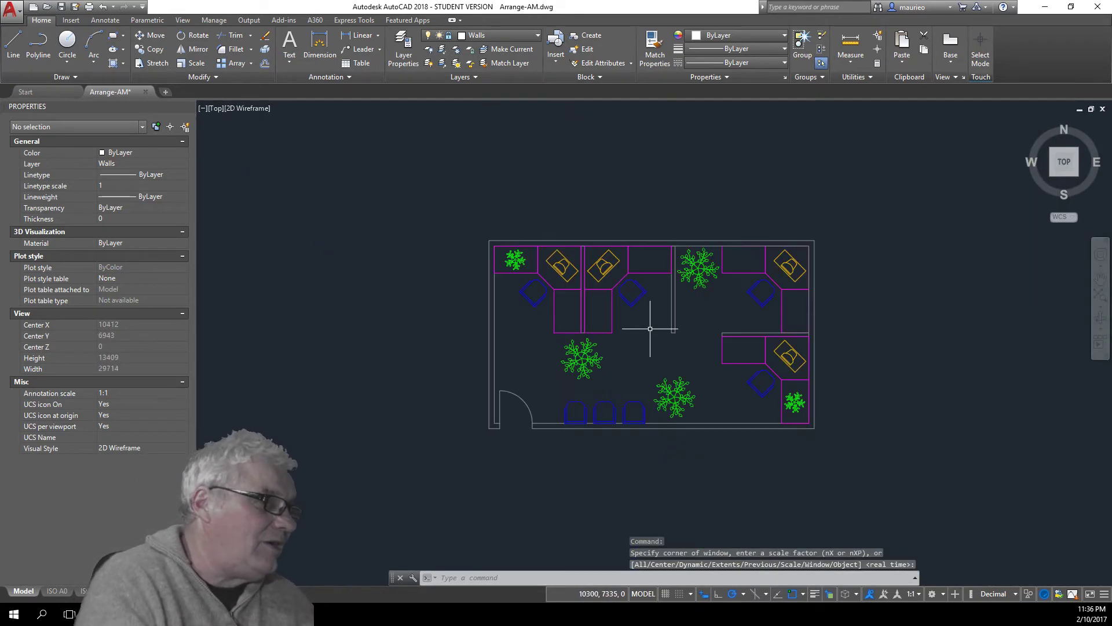